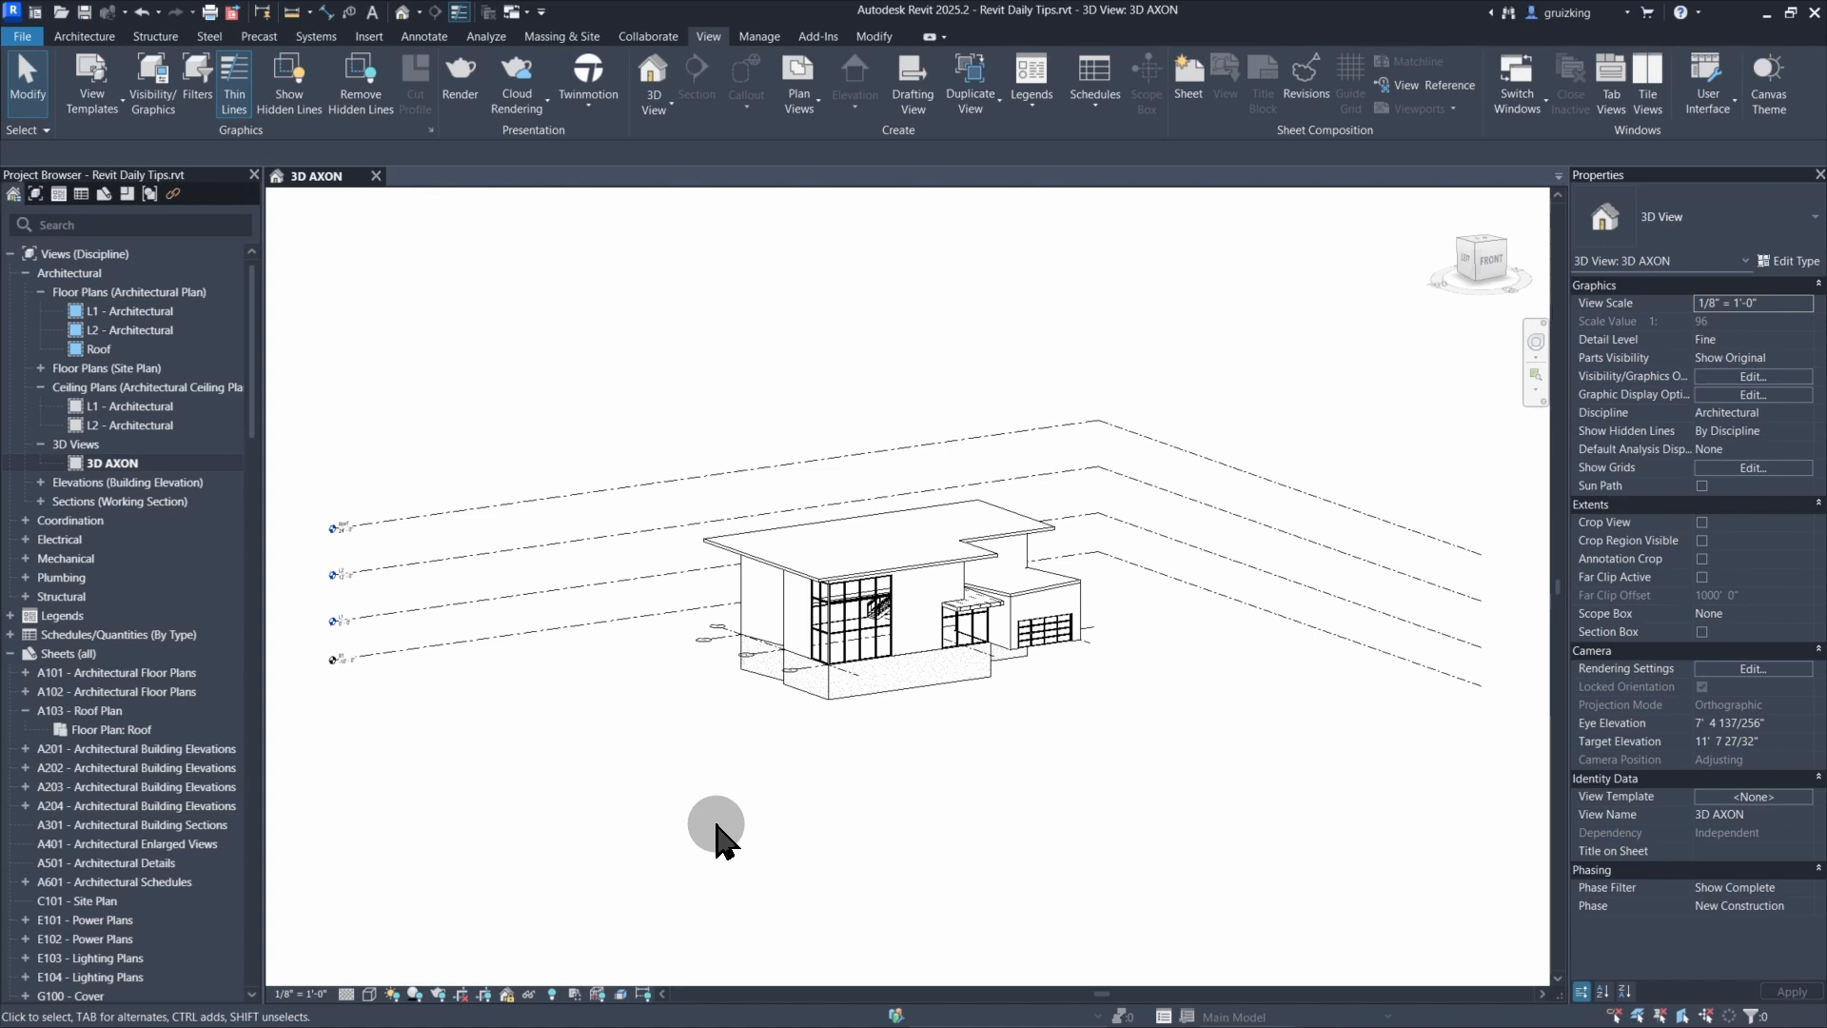
- Start a DWG export of the current 3D AXON view
click(27, 36)
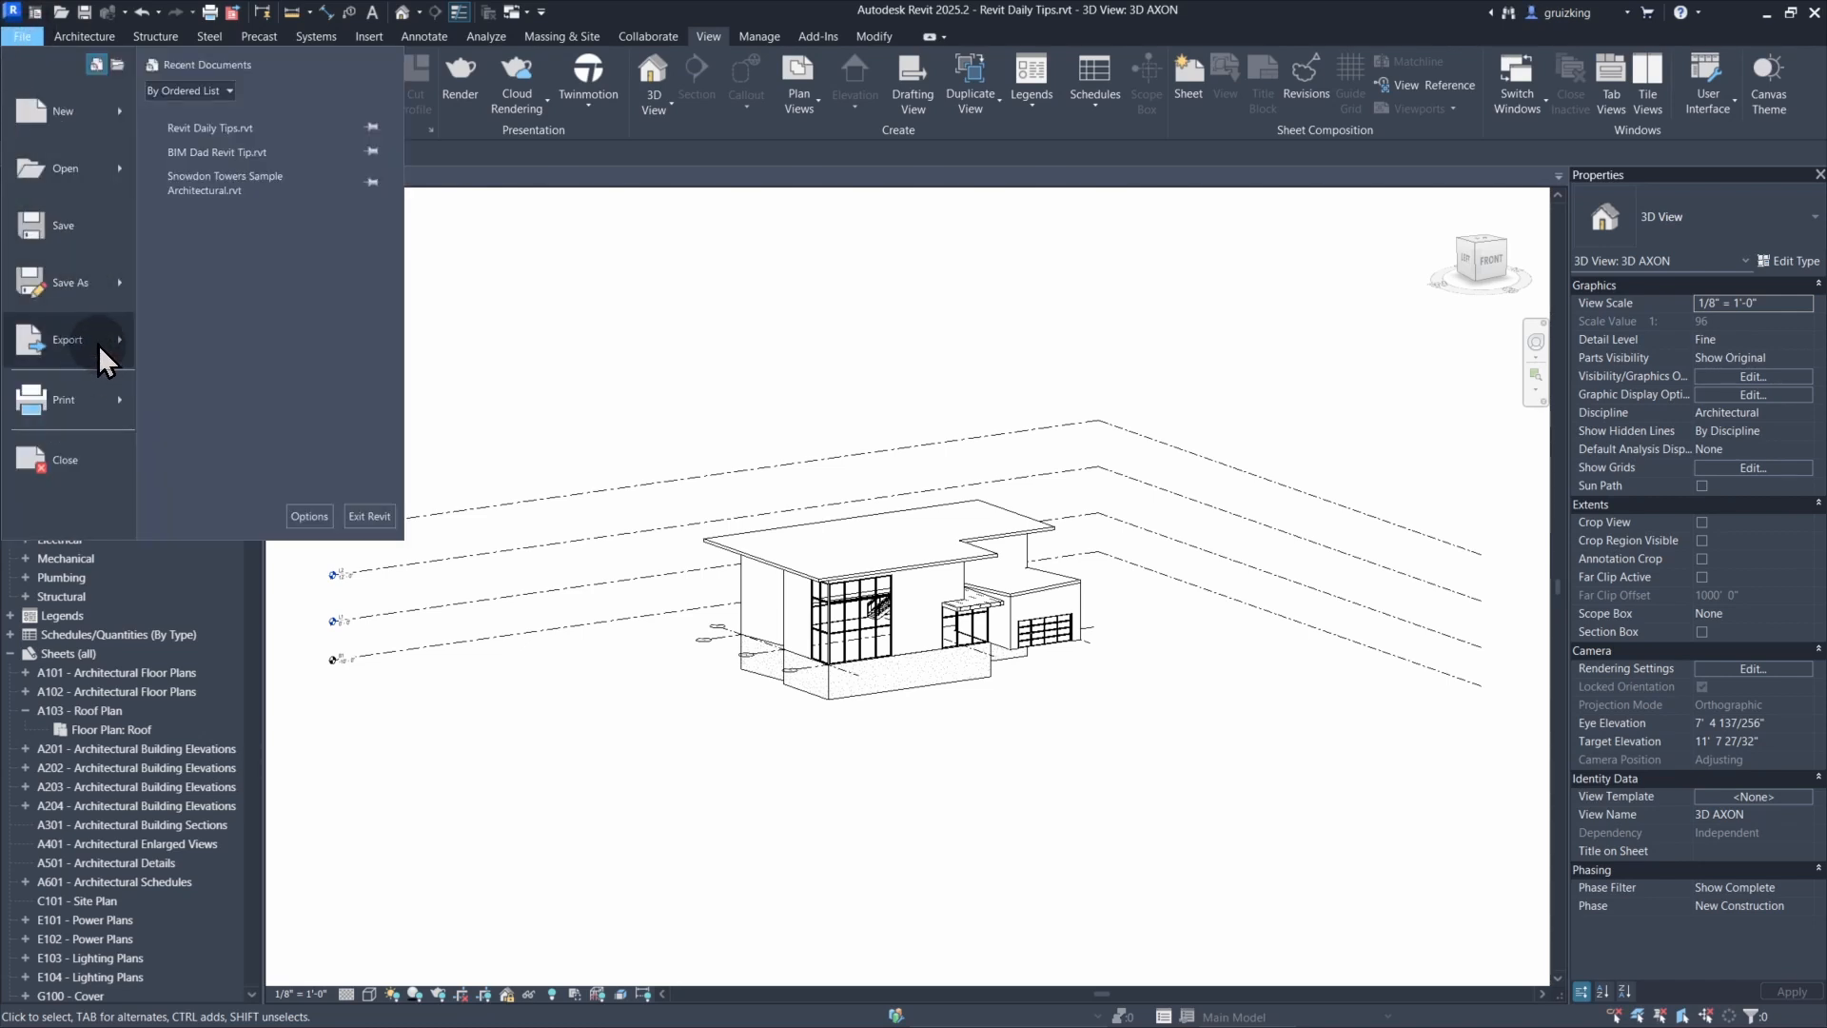
mouse_move(72, 346)
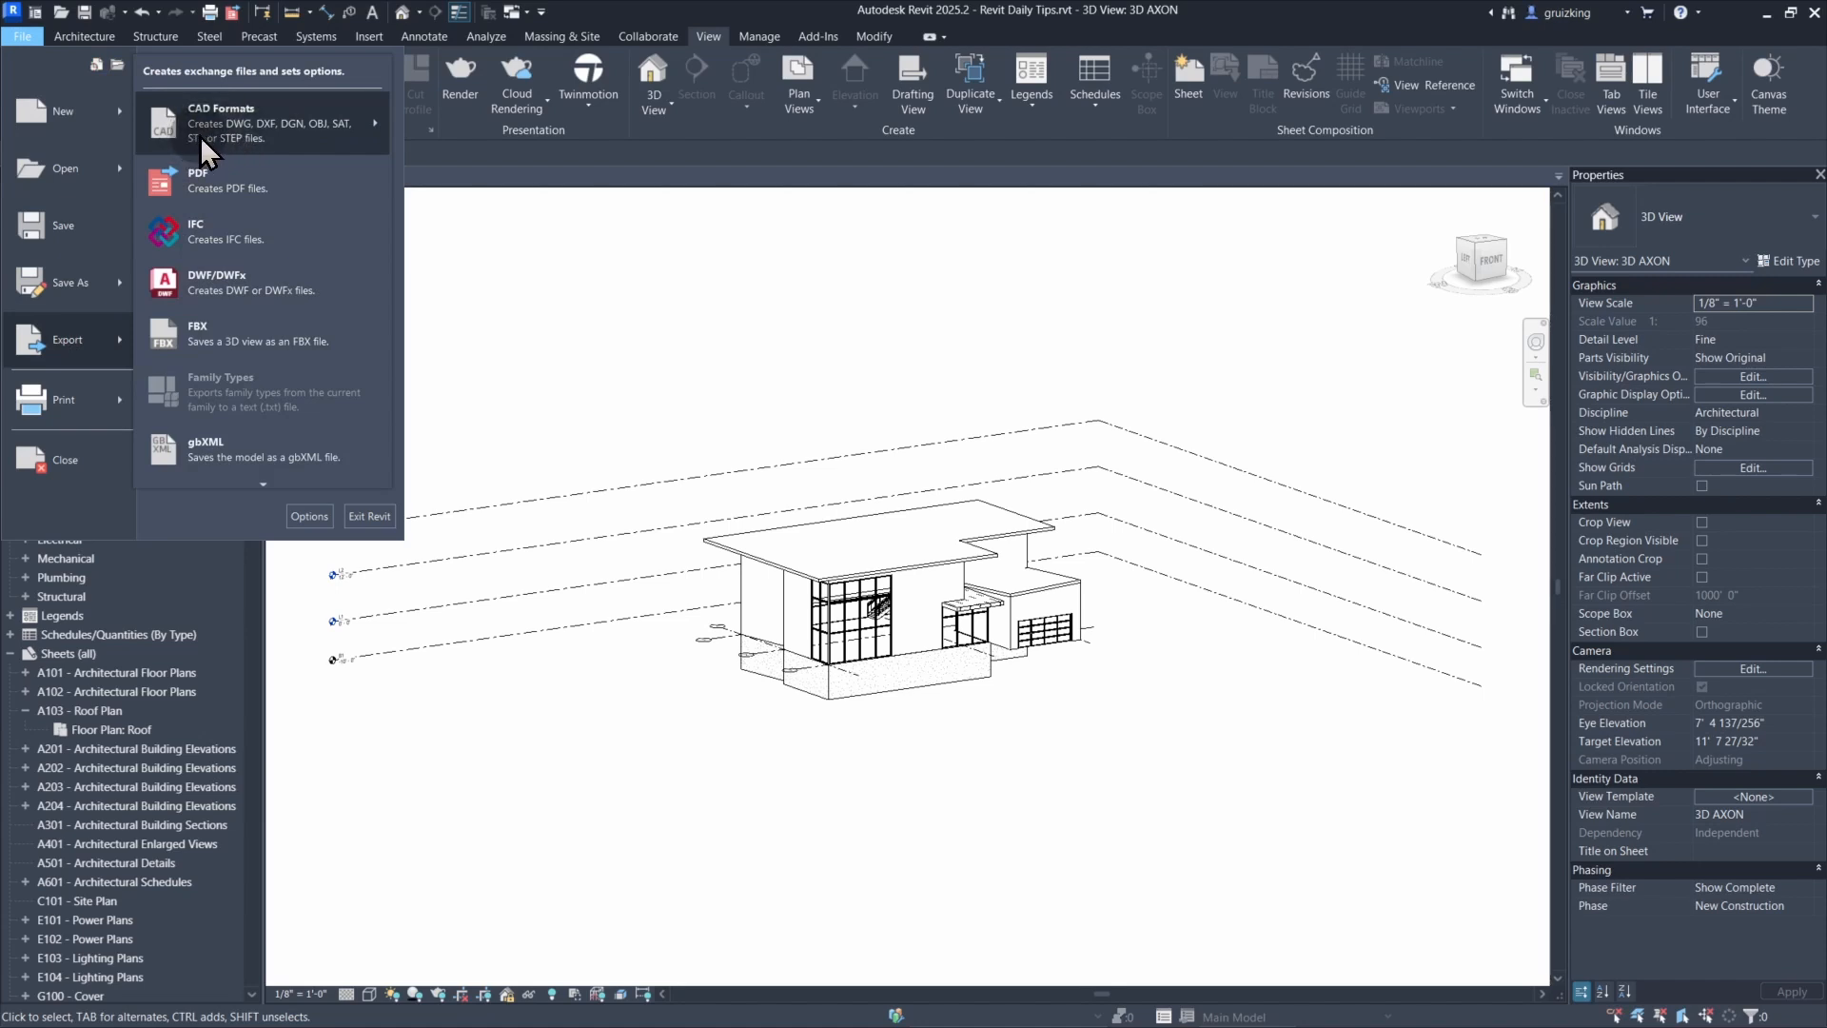
mouse_move(213, 138)
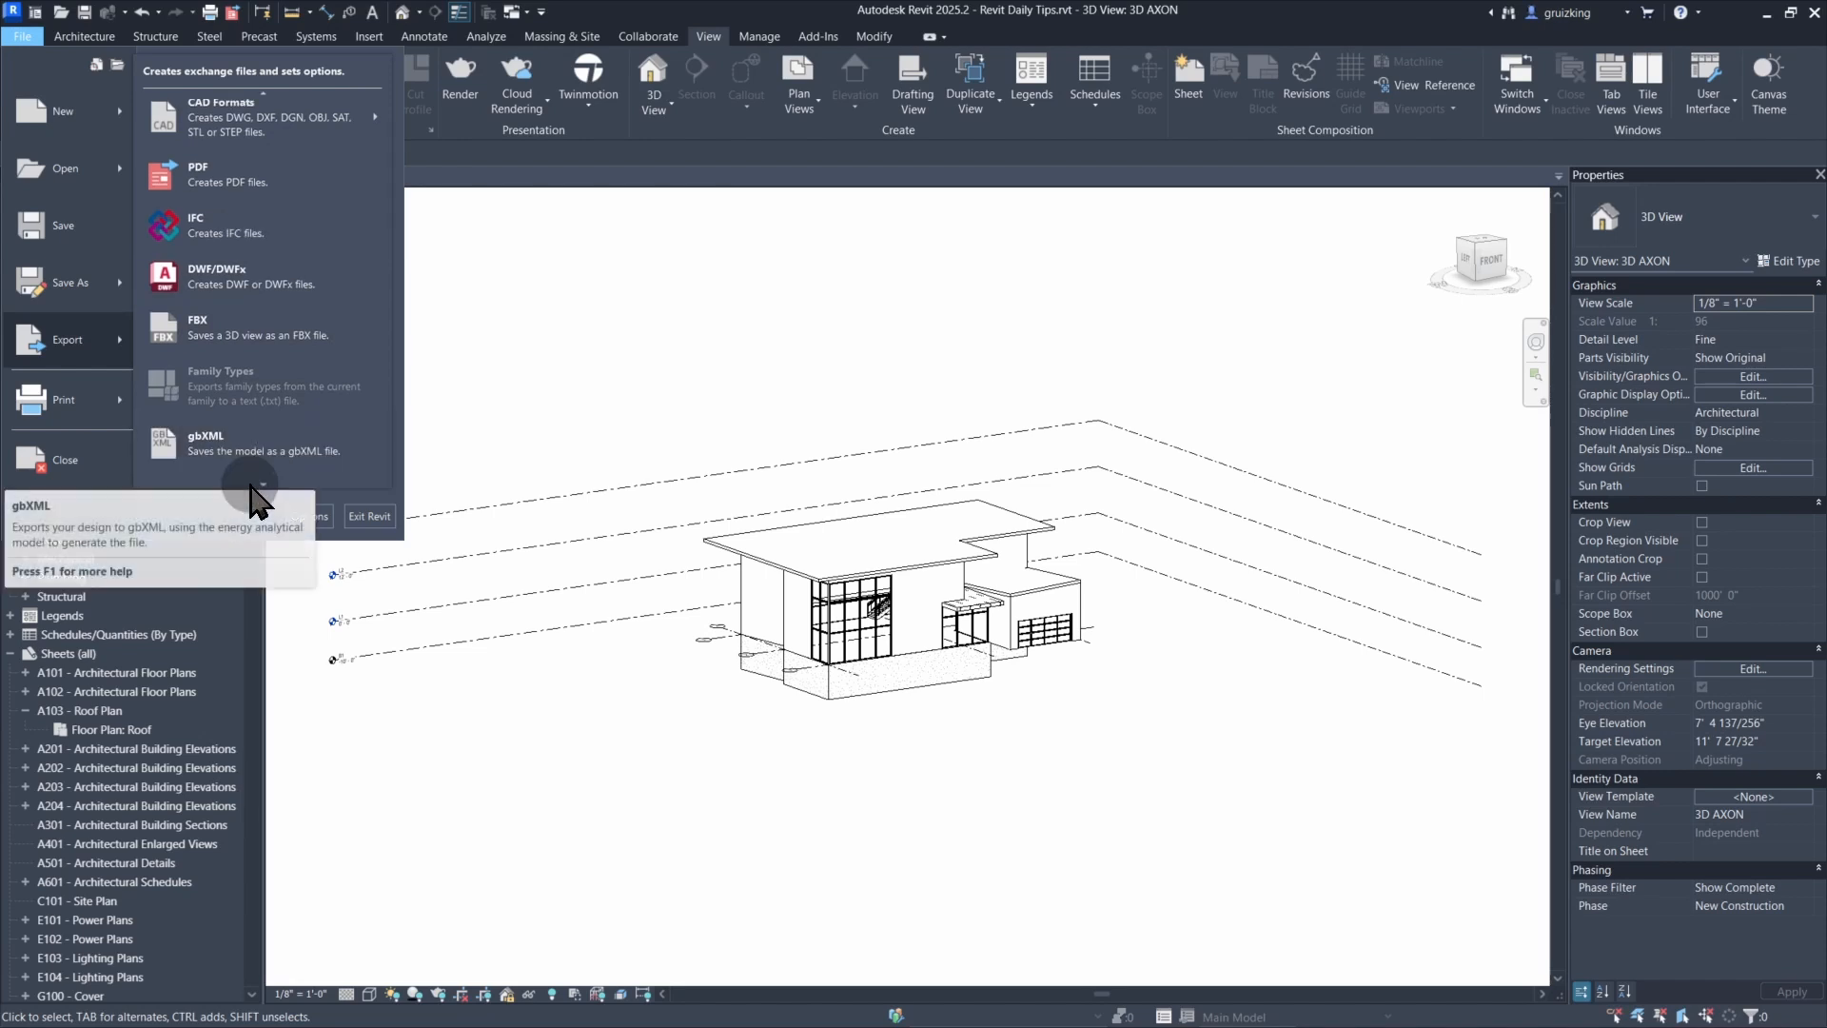
mouse_move(262, 482)
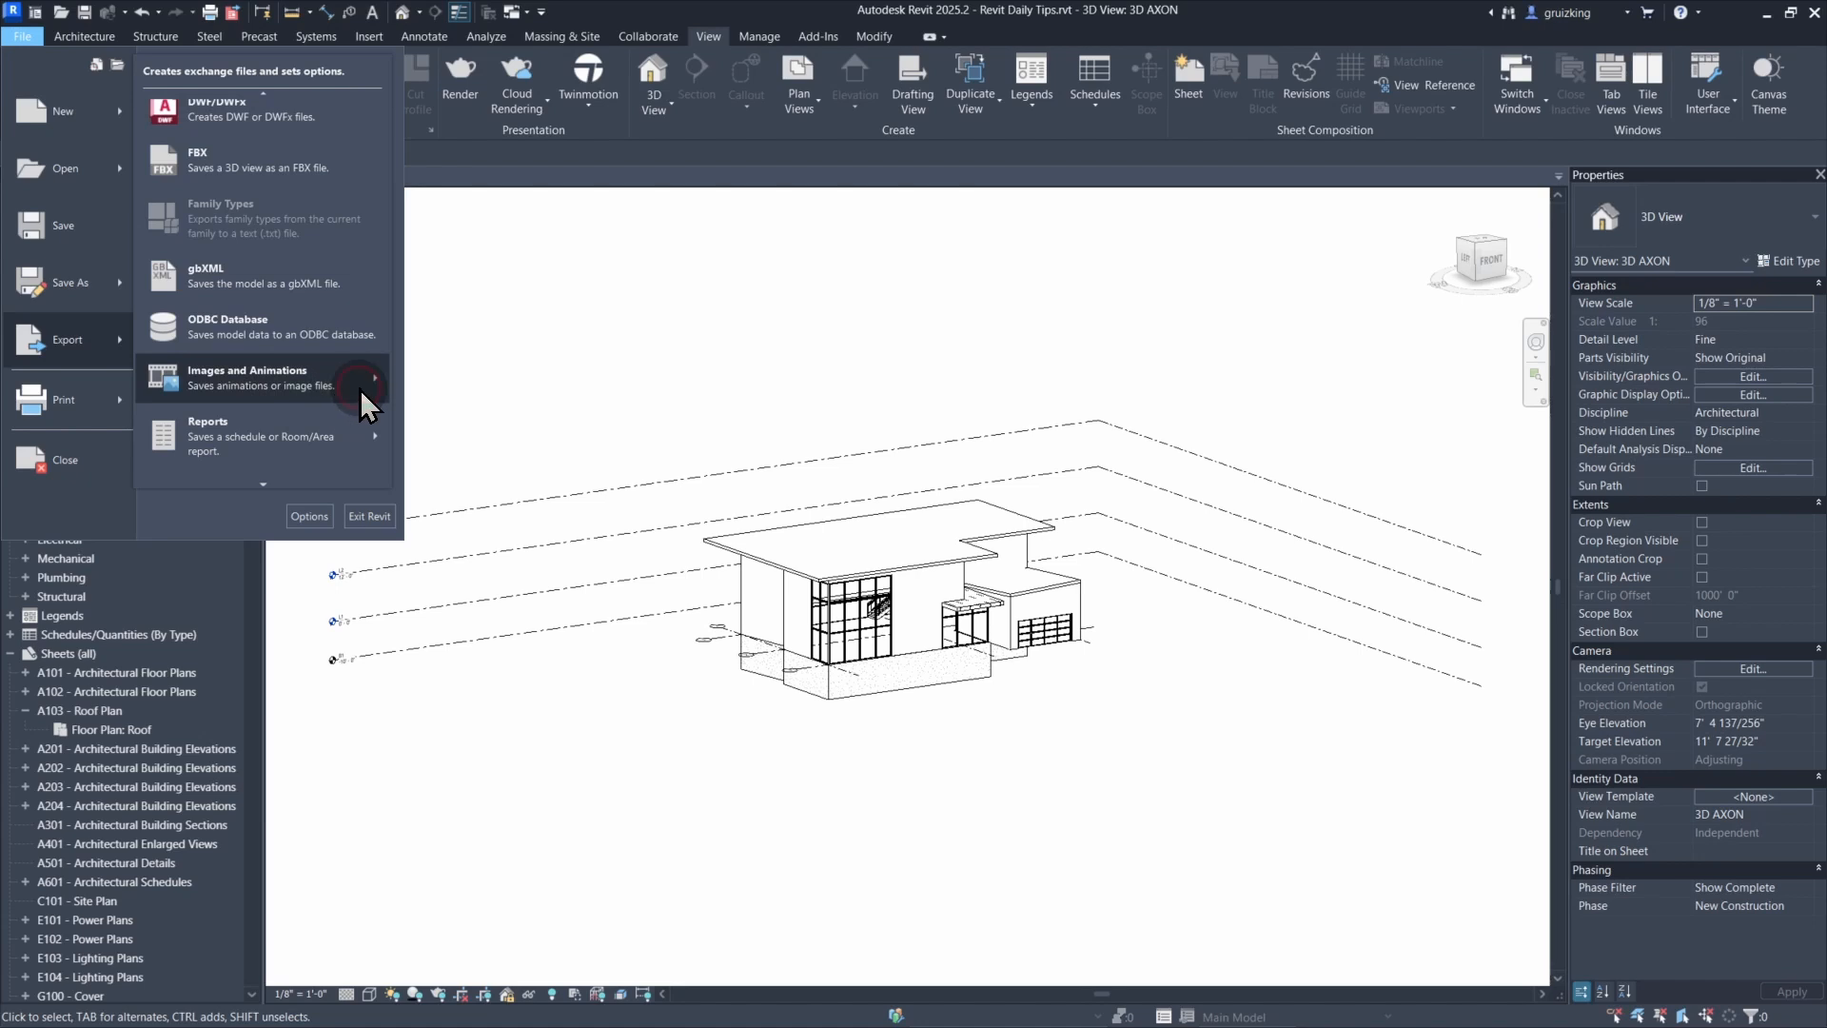
mouse_move(359, 390)
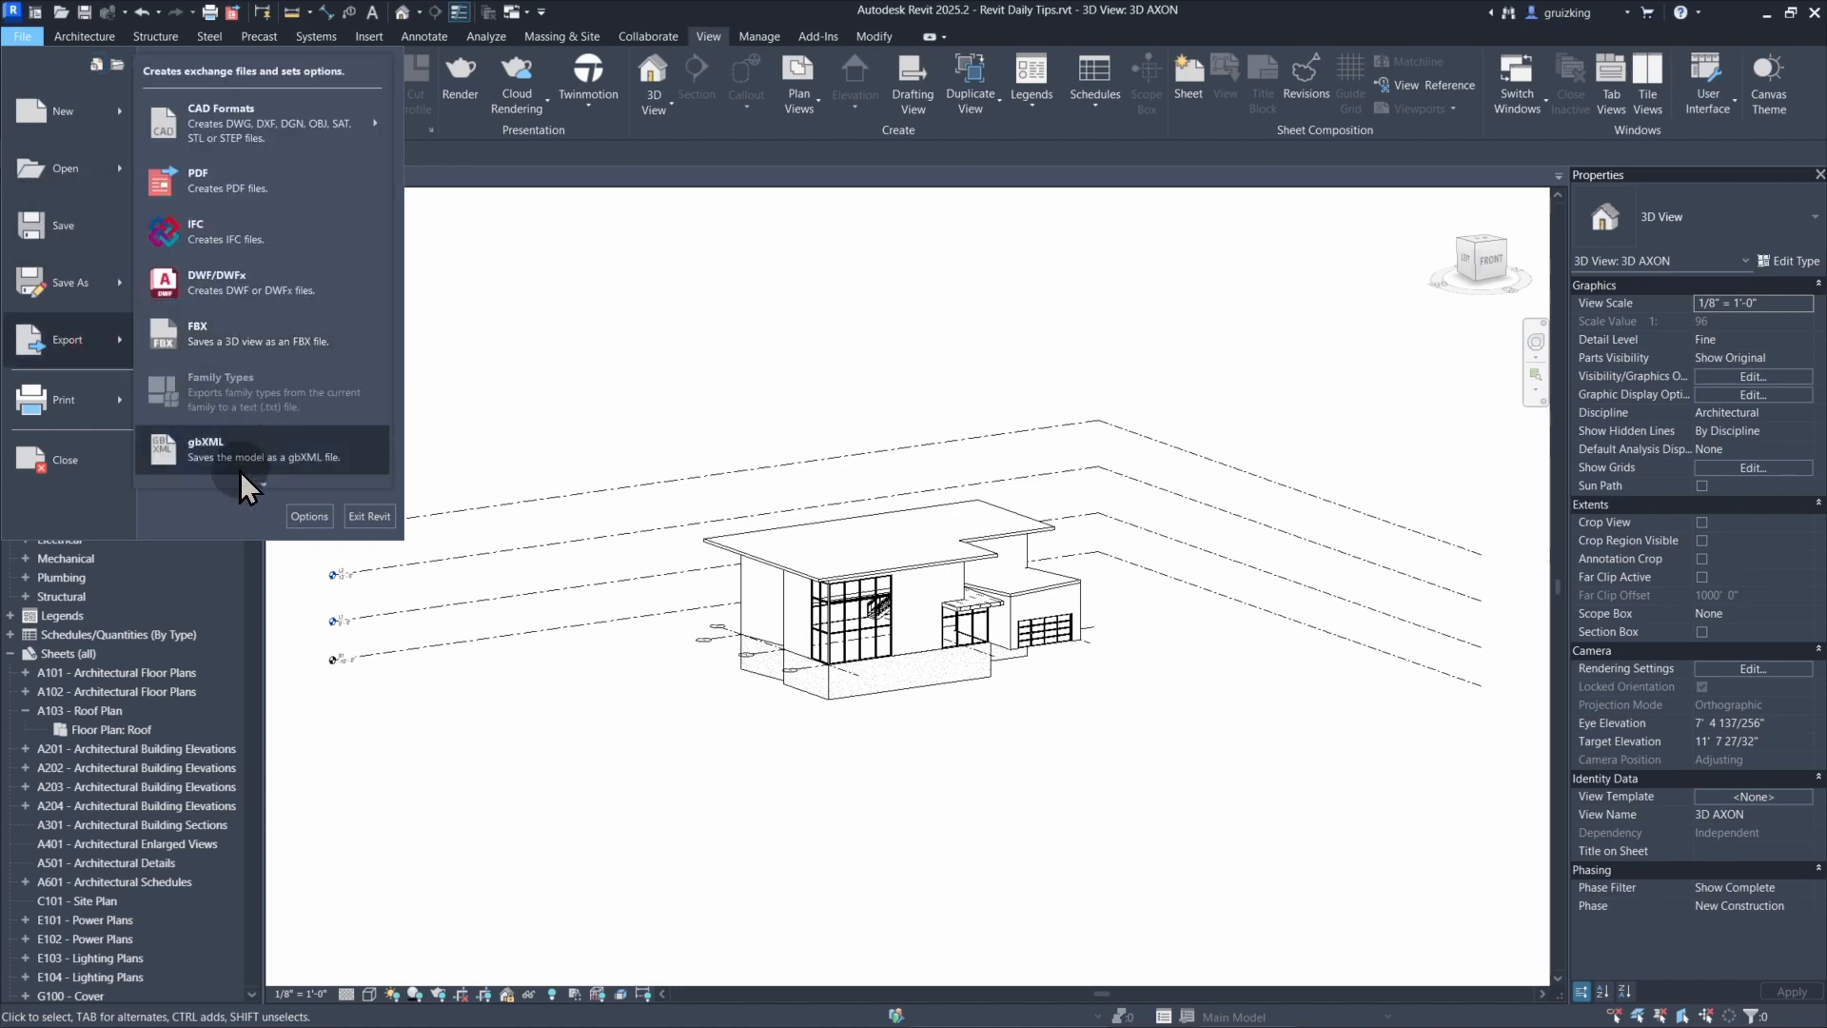
click(237, 479)
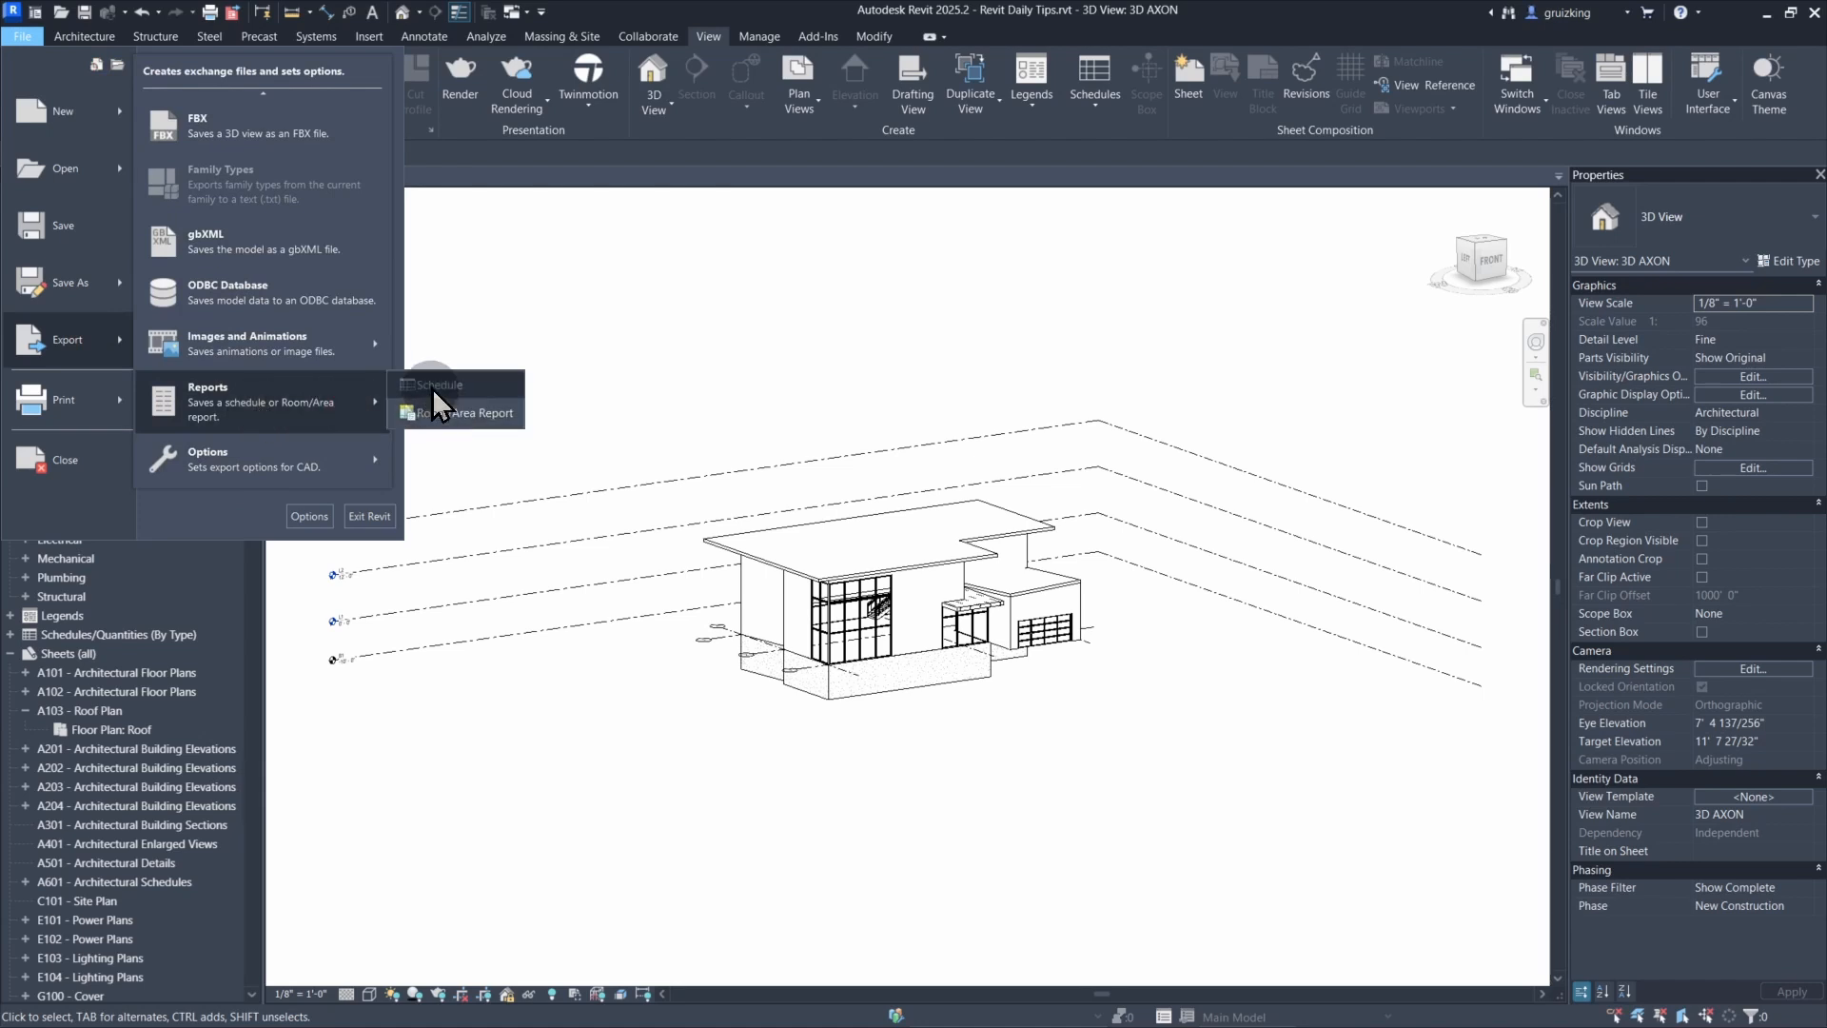
click(453, 416)
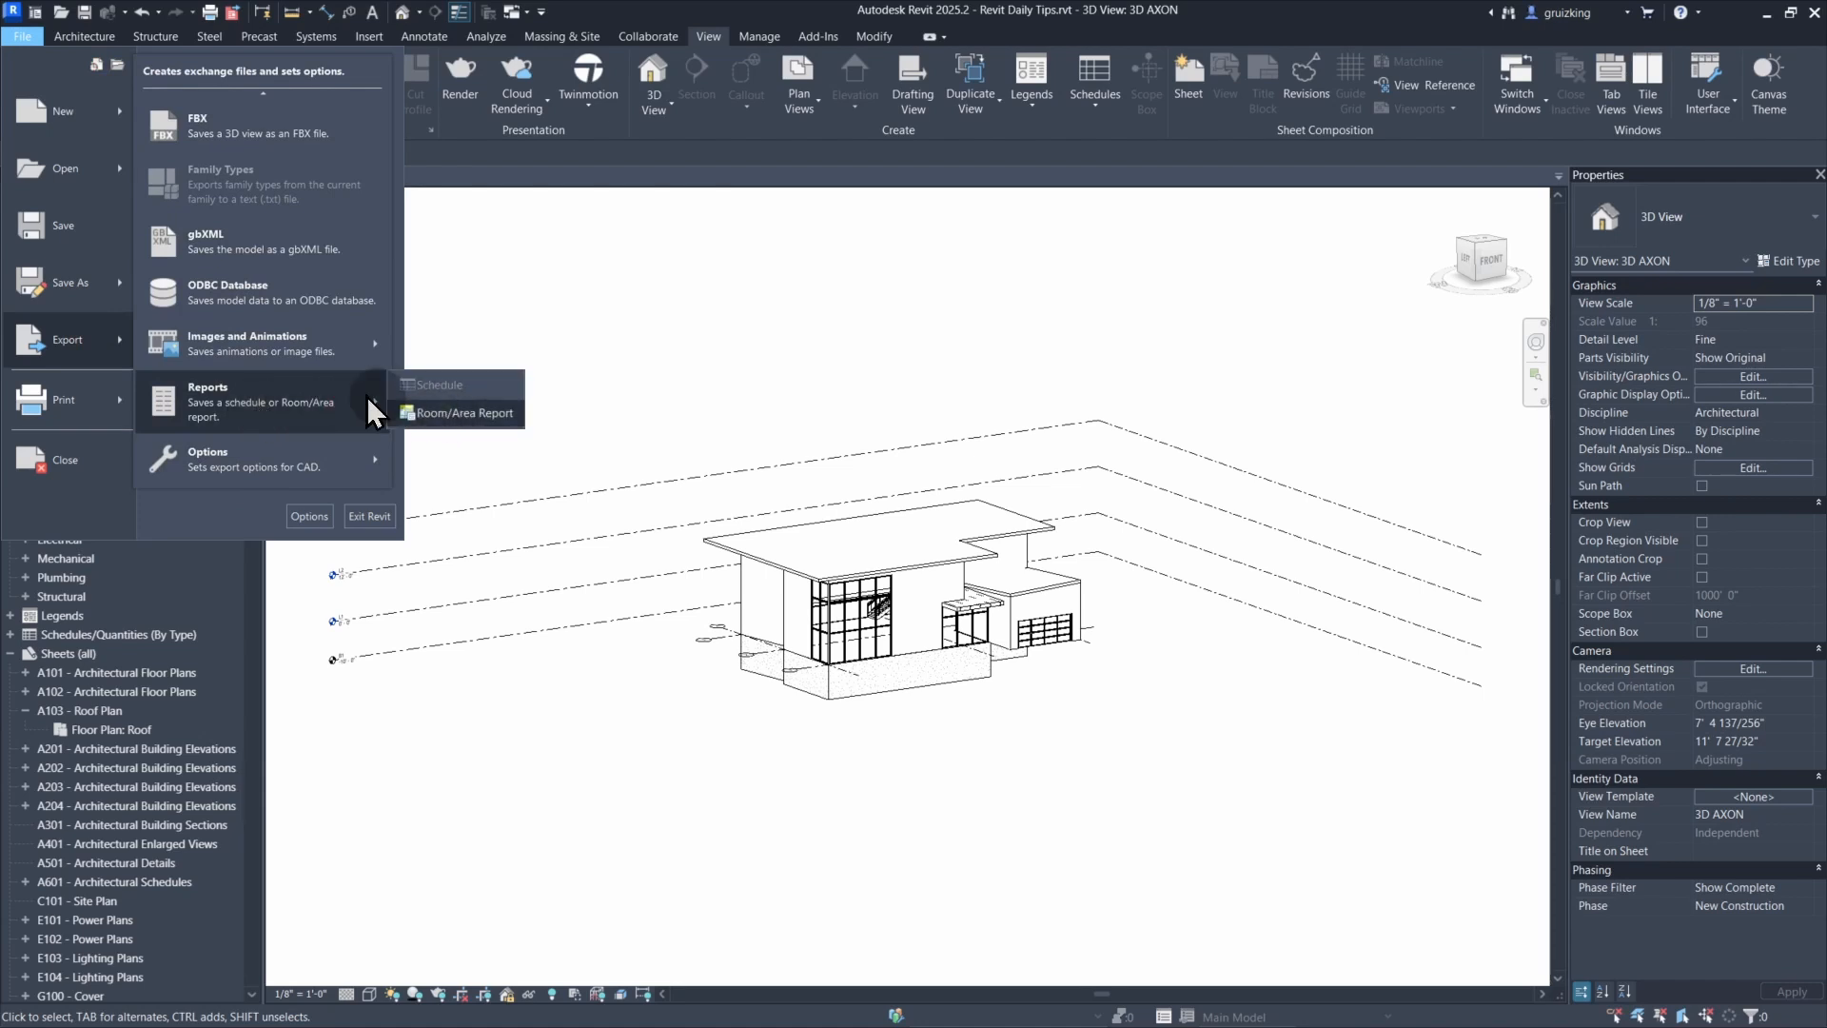
mouse_move(251, 88)
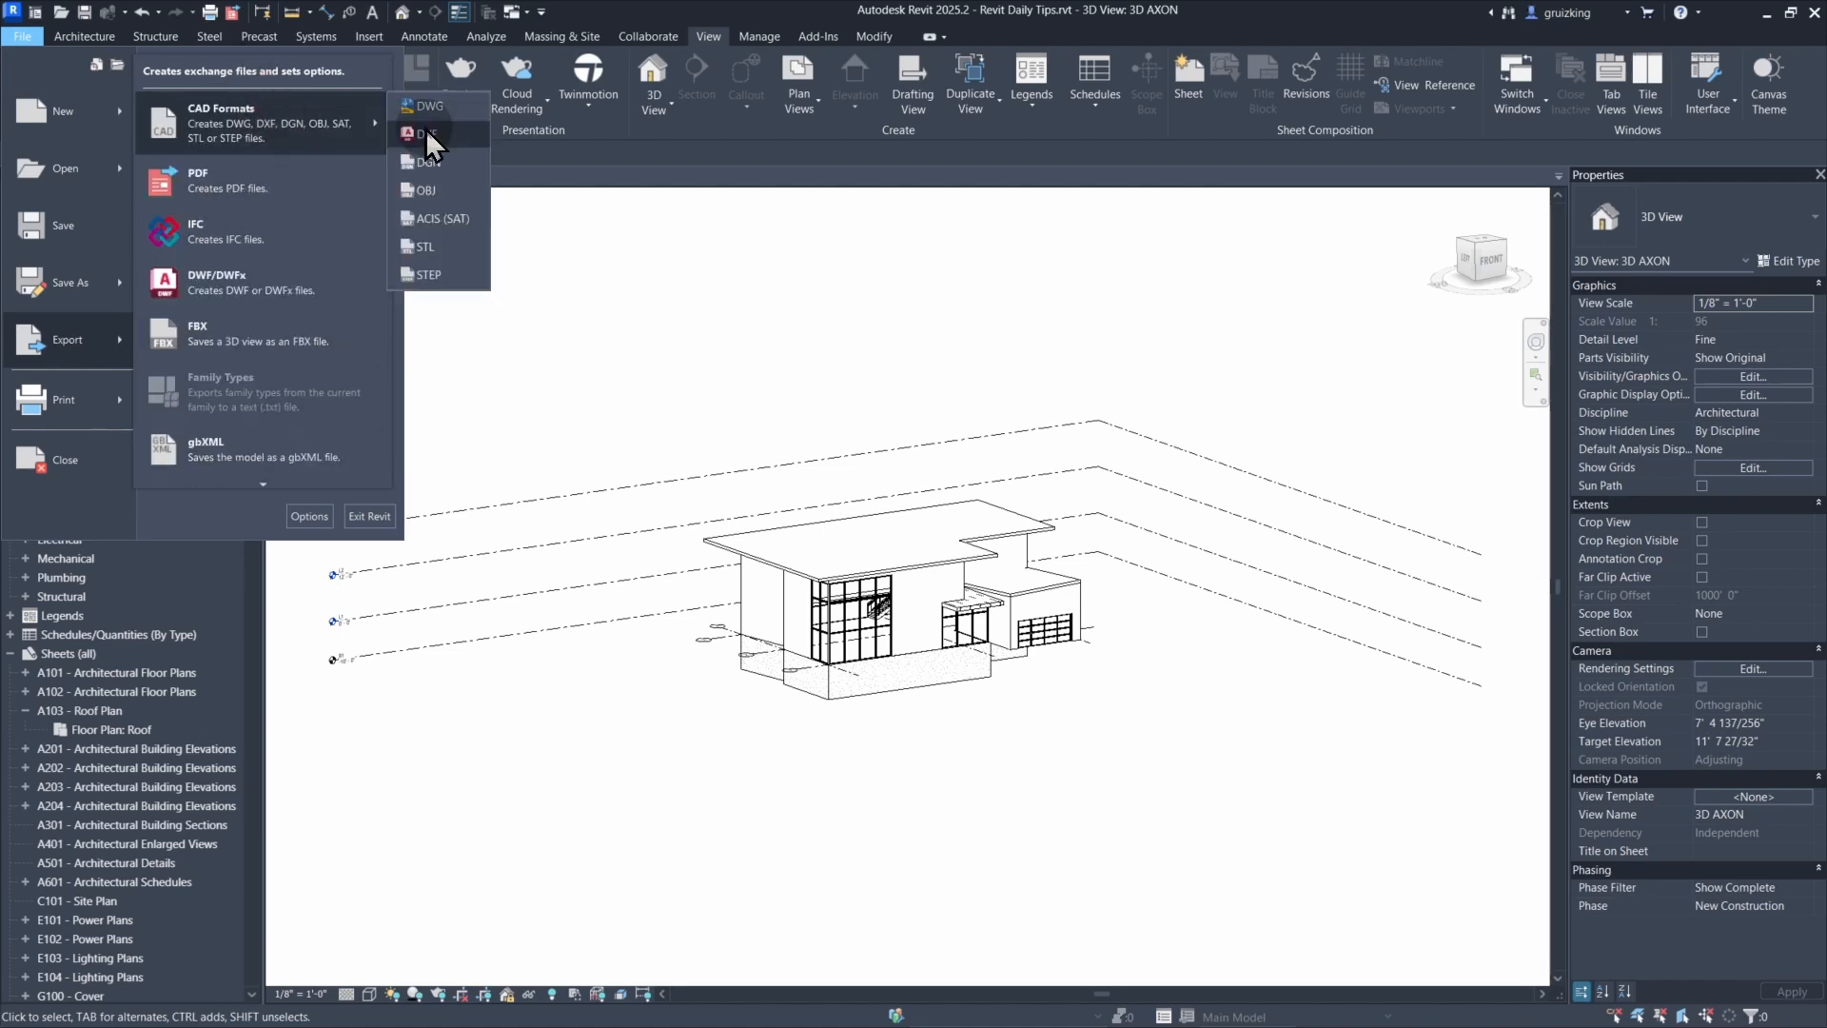
click(431, 105)
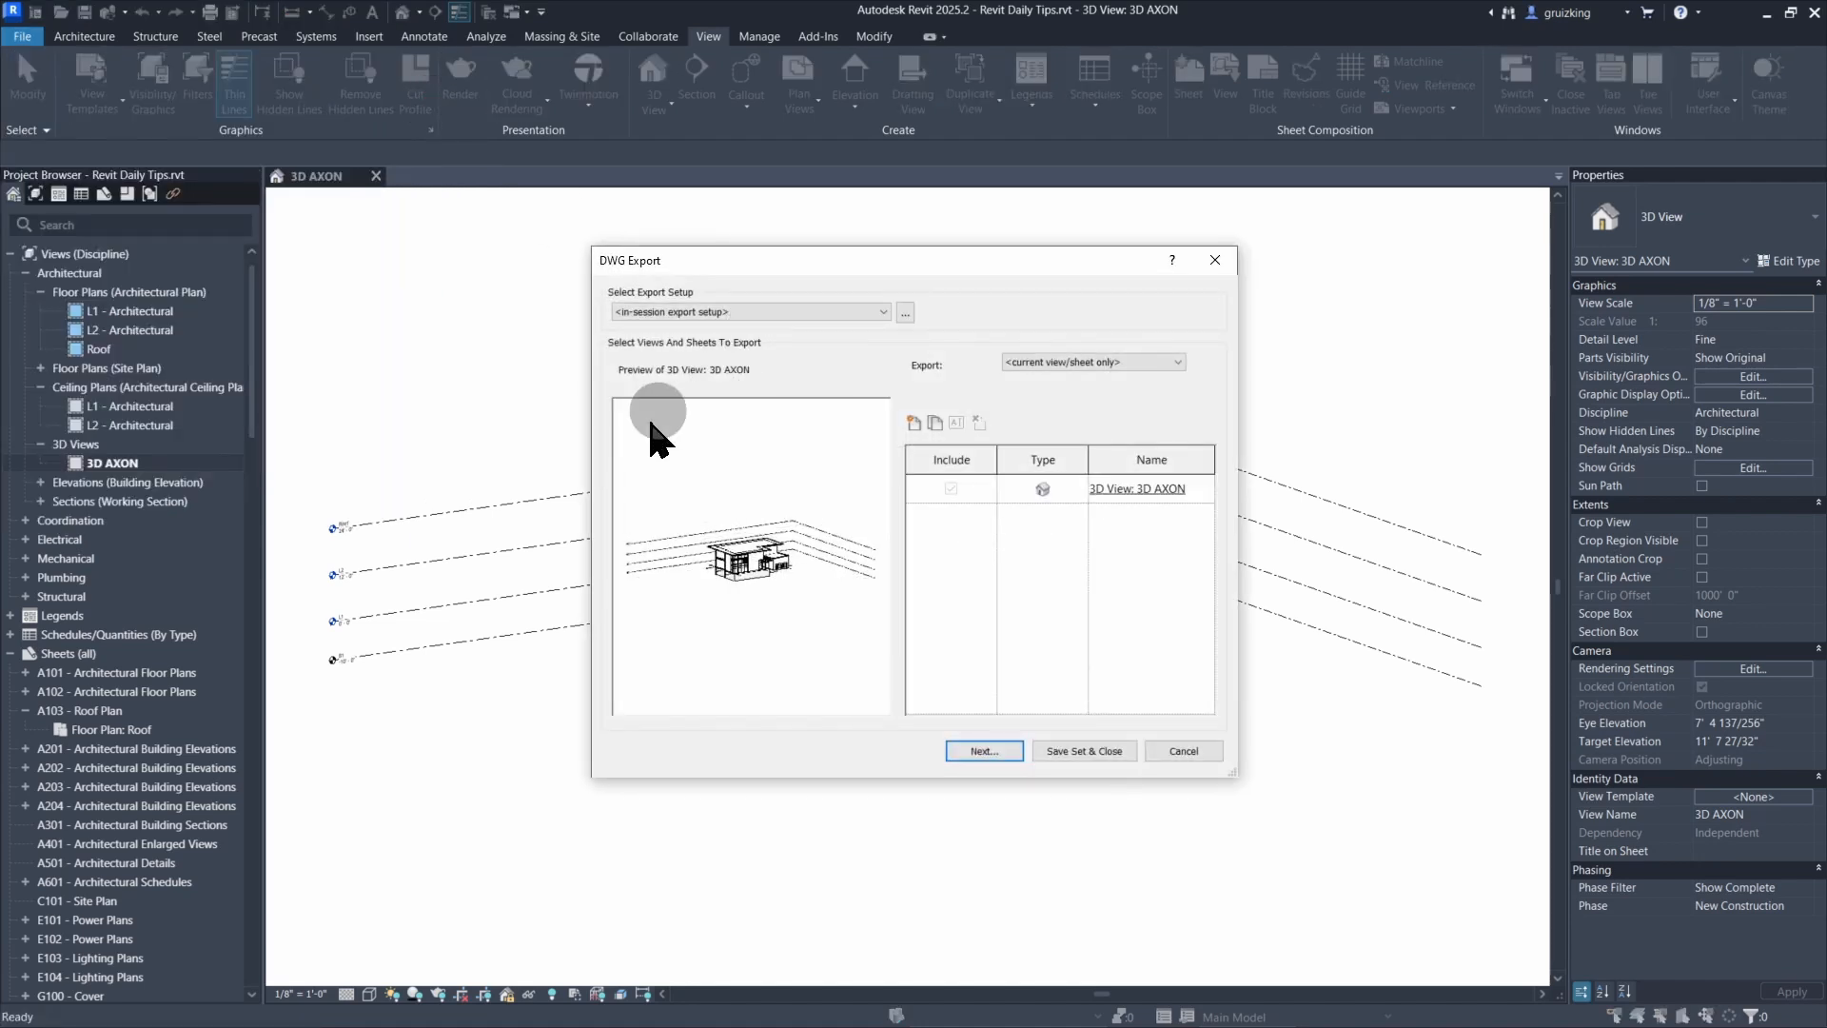
- Inspect the category-to-layer assignments in the DWG export setup, widening the Category column to read the full names
click(906, 314)
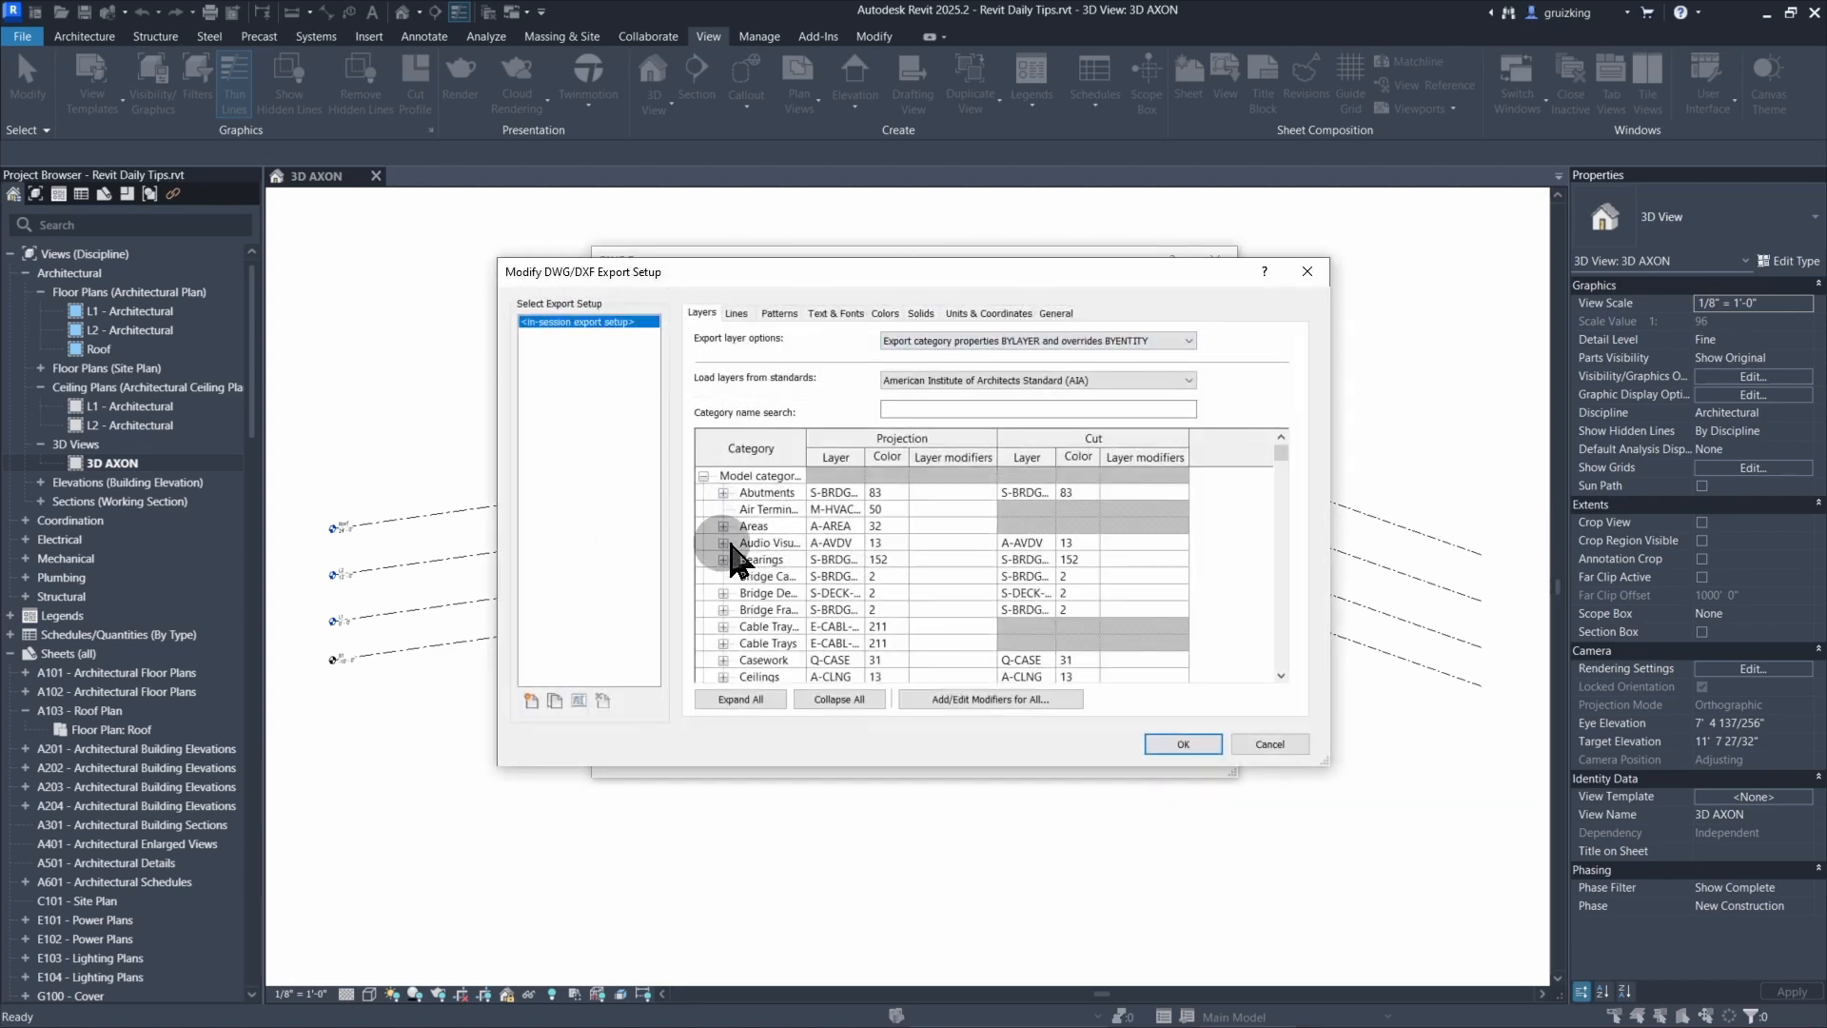
drag(808, 437, 881, 439)
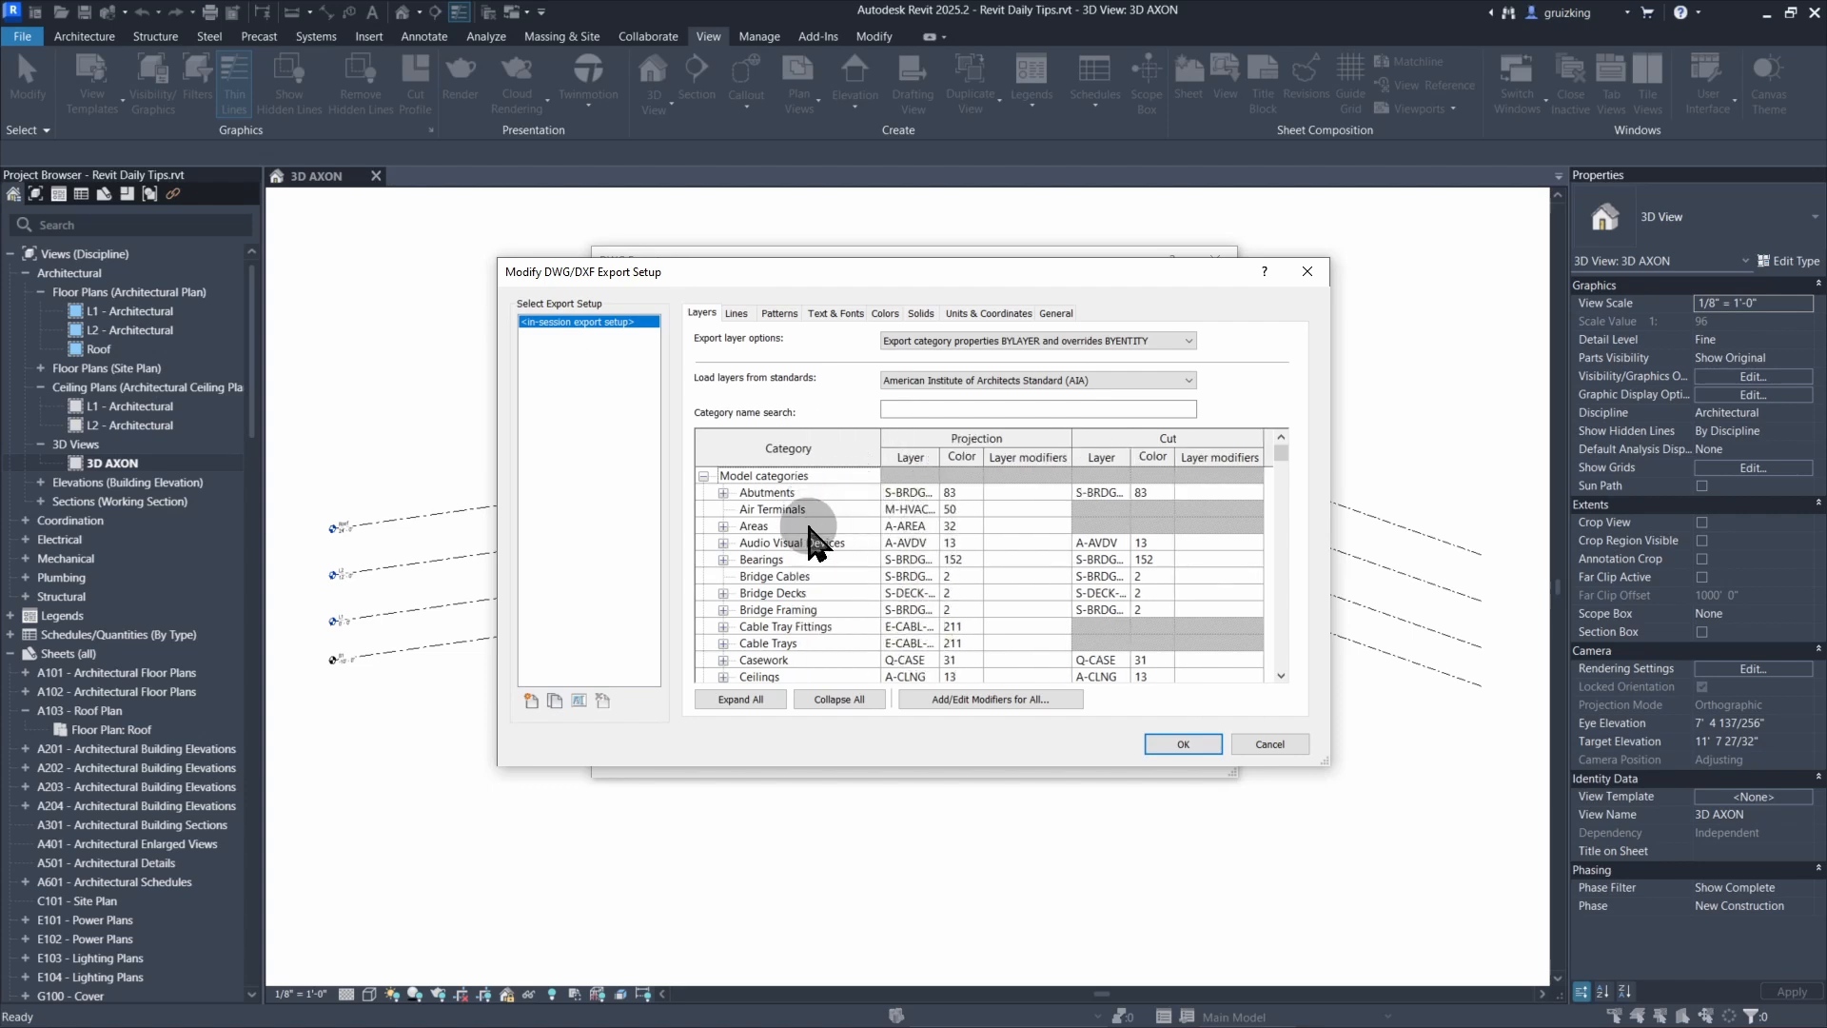
click(1270, 744)
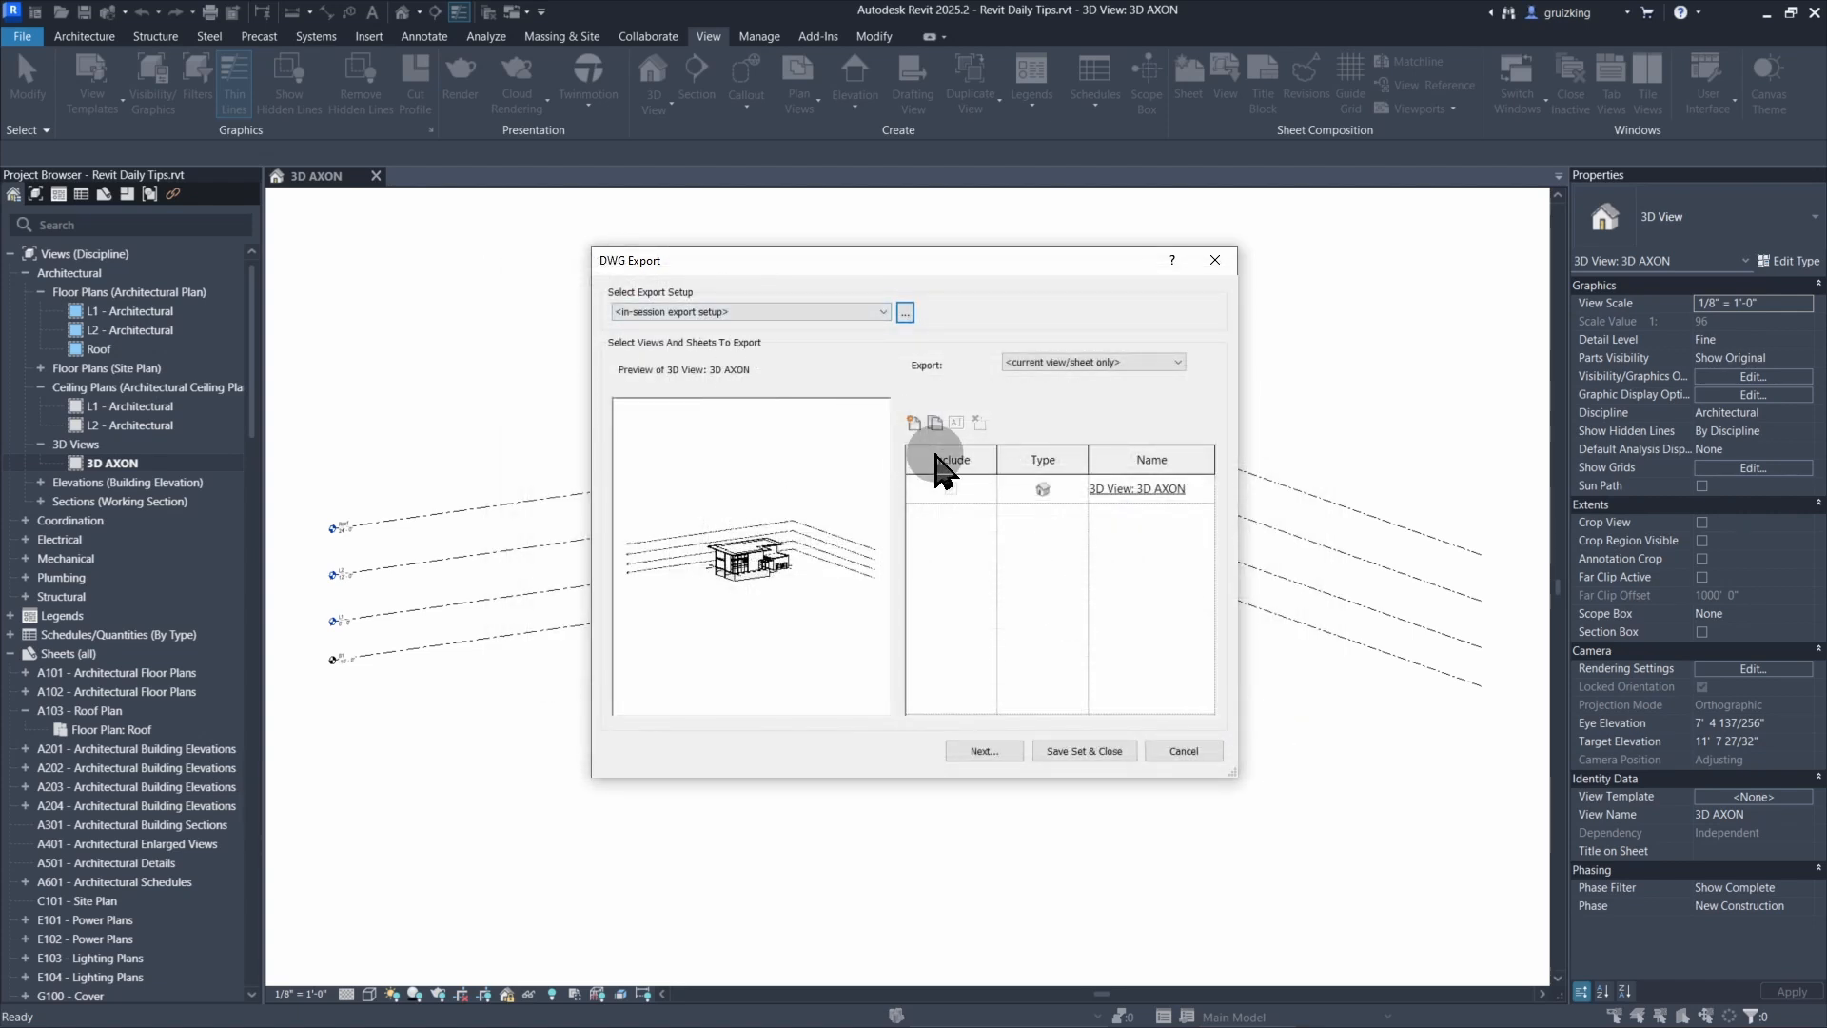
- Export the current view to the Documents folder as an AutoCAD 2018 DWG file with Automatic - Short naming
click(985, 751)
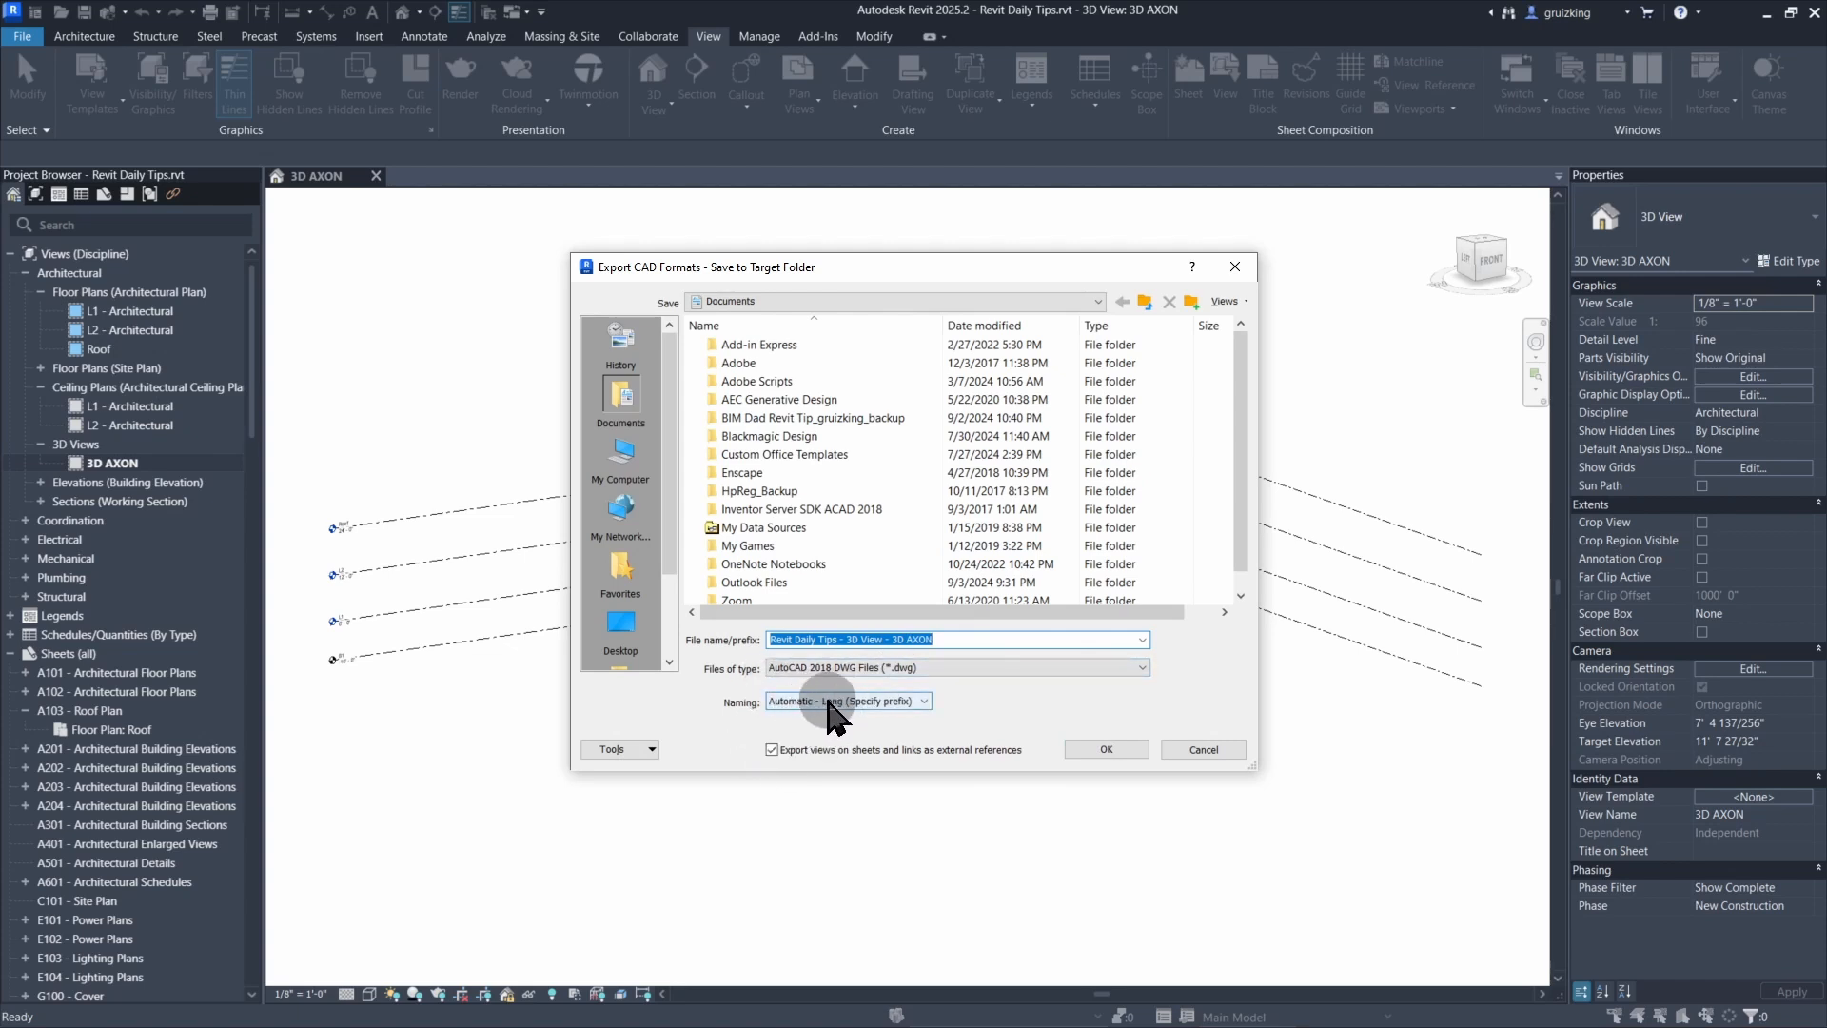
click(899, 702)
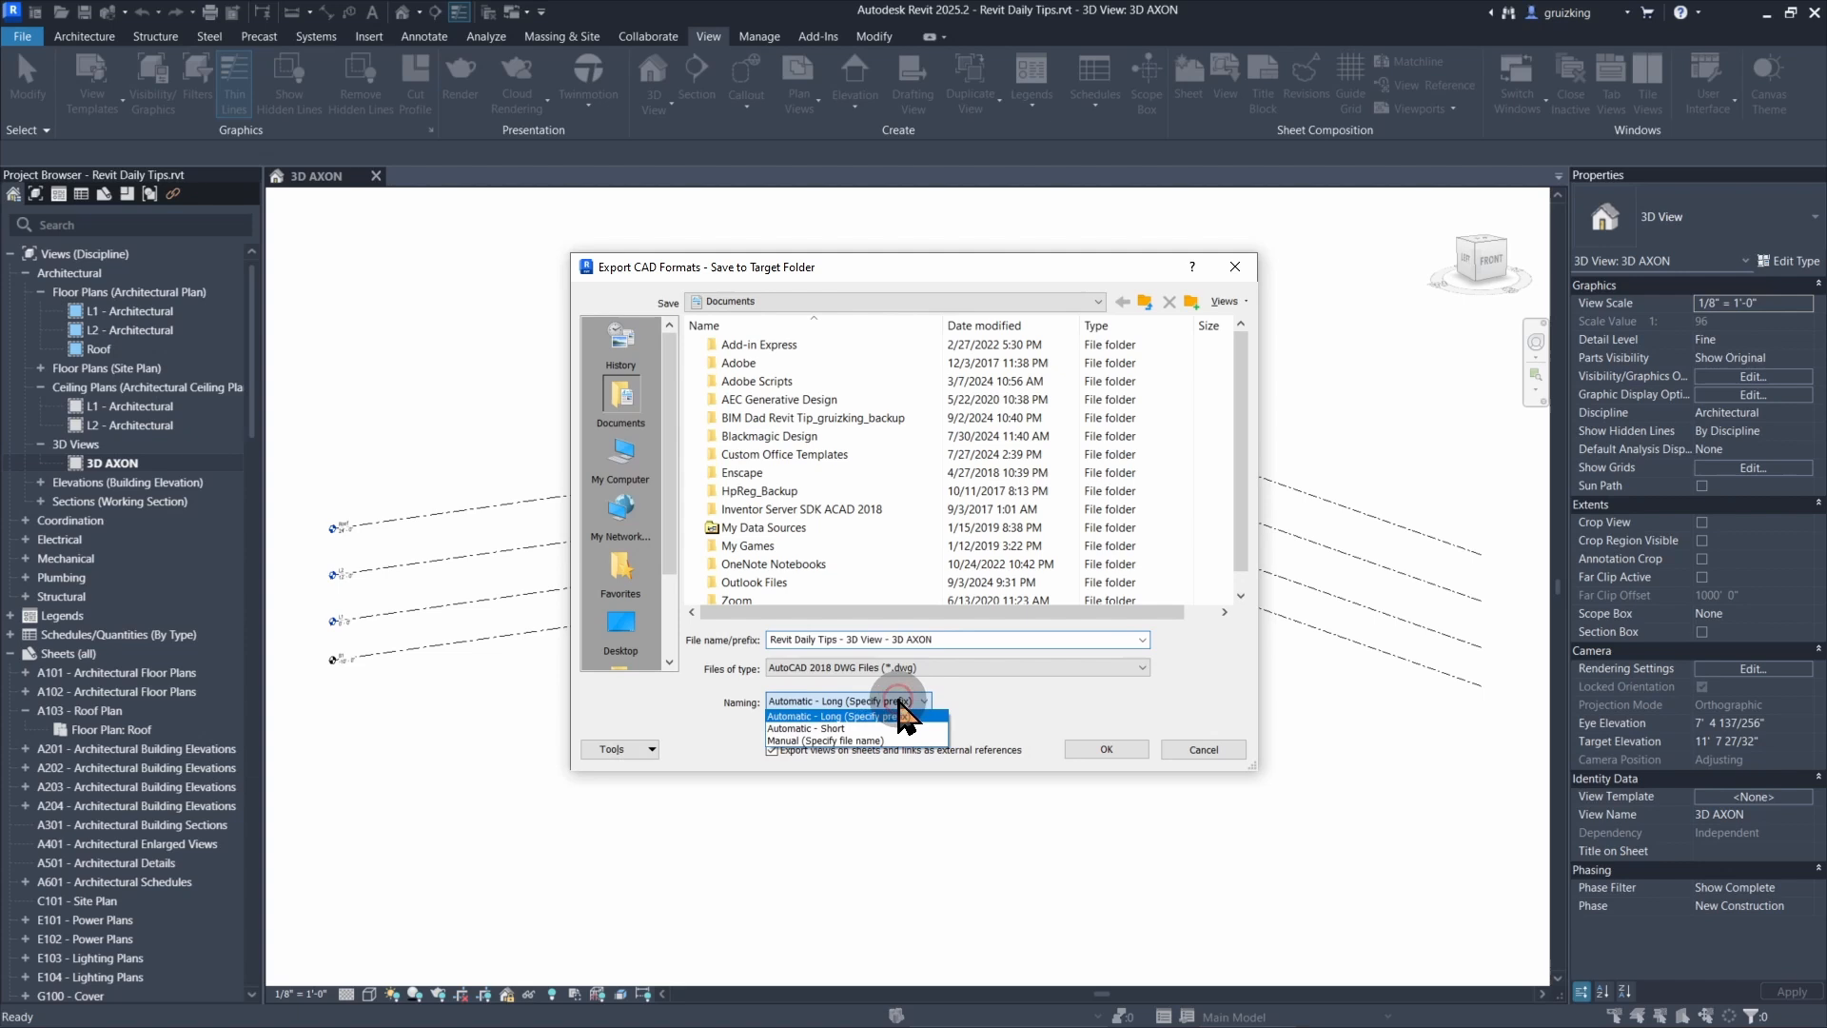
click(827, 728)
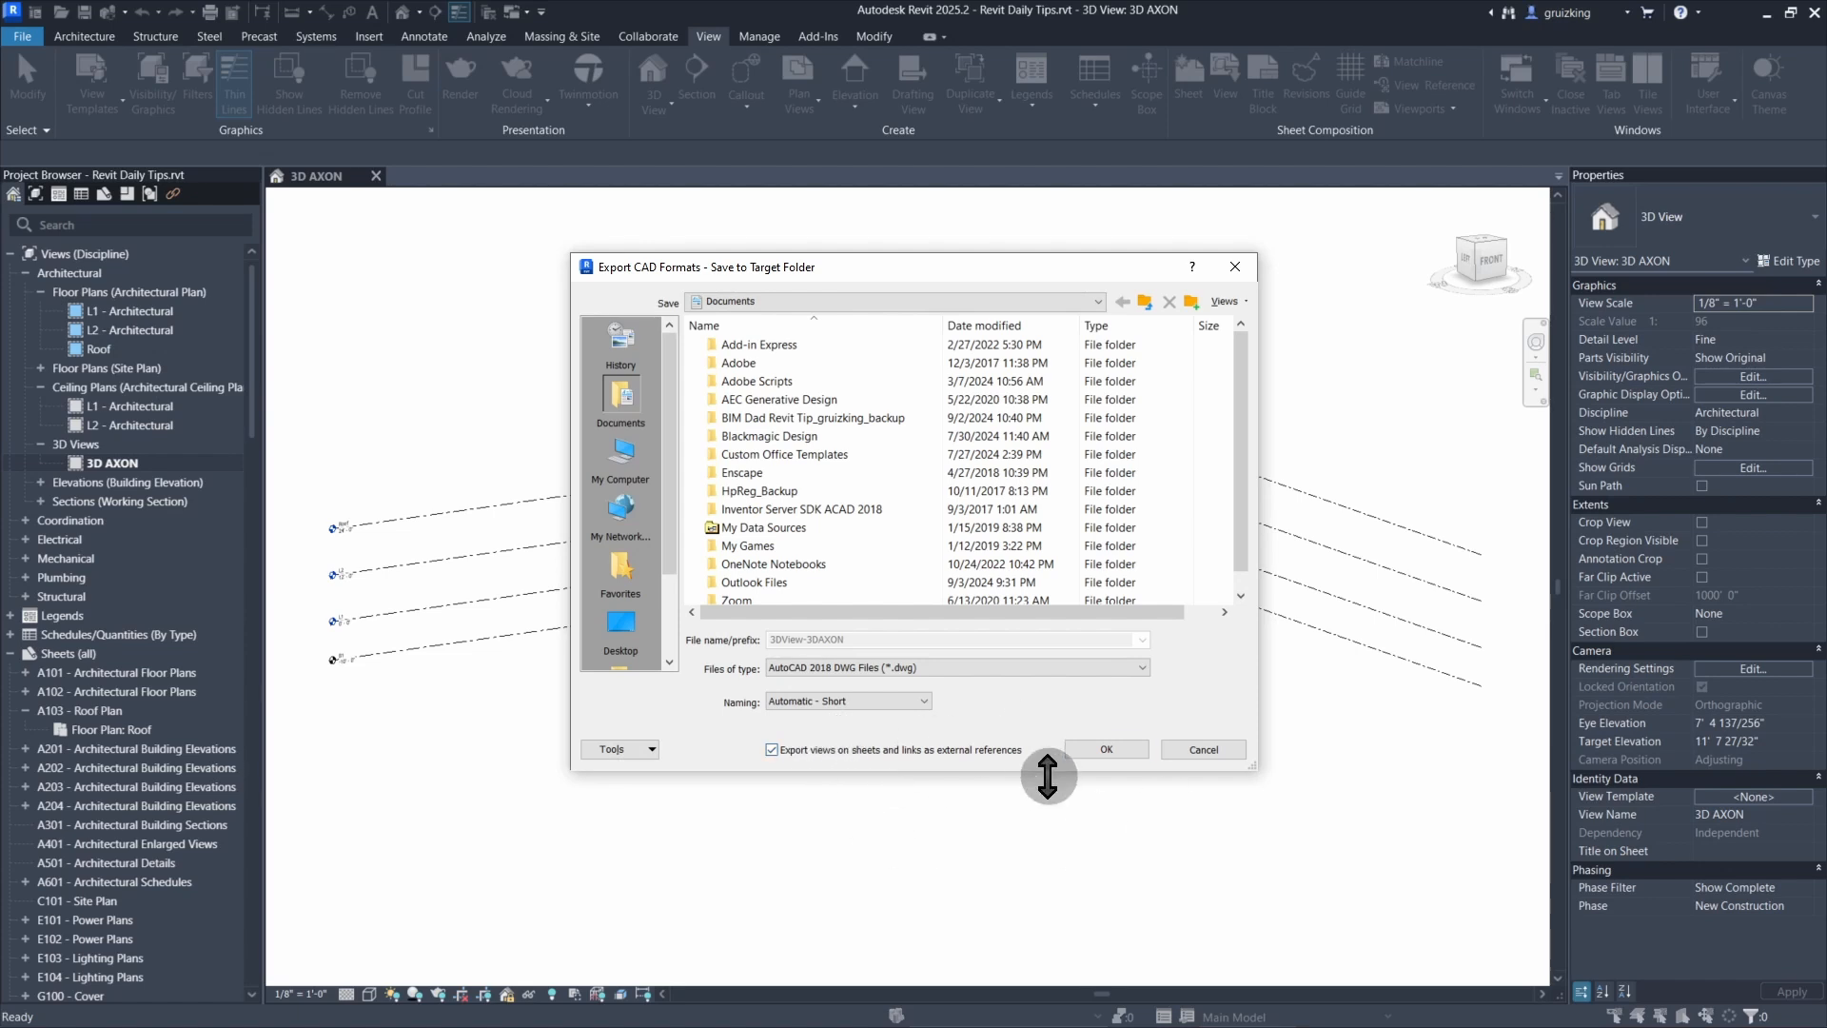
click(1101, 752)
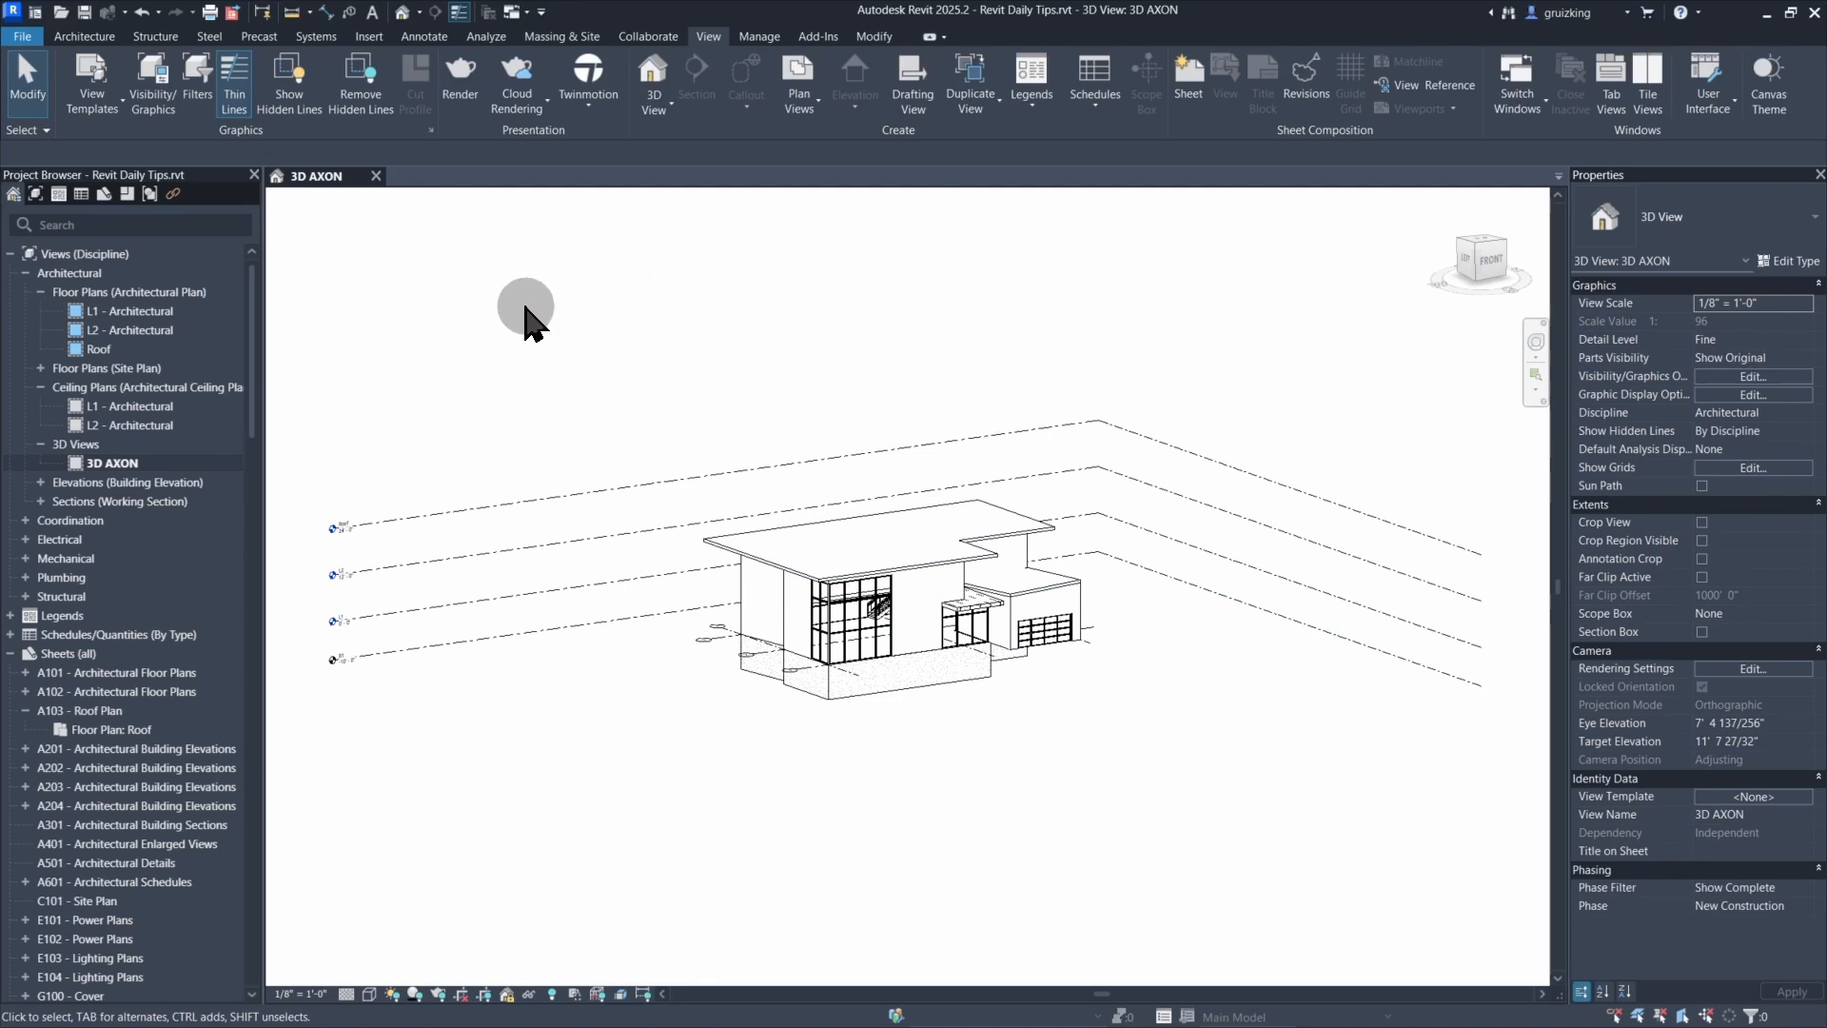
click(495, 314)
click(26, 38)
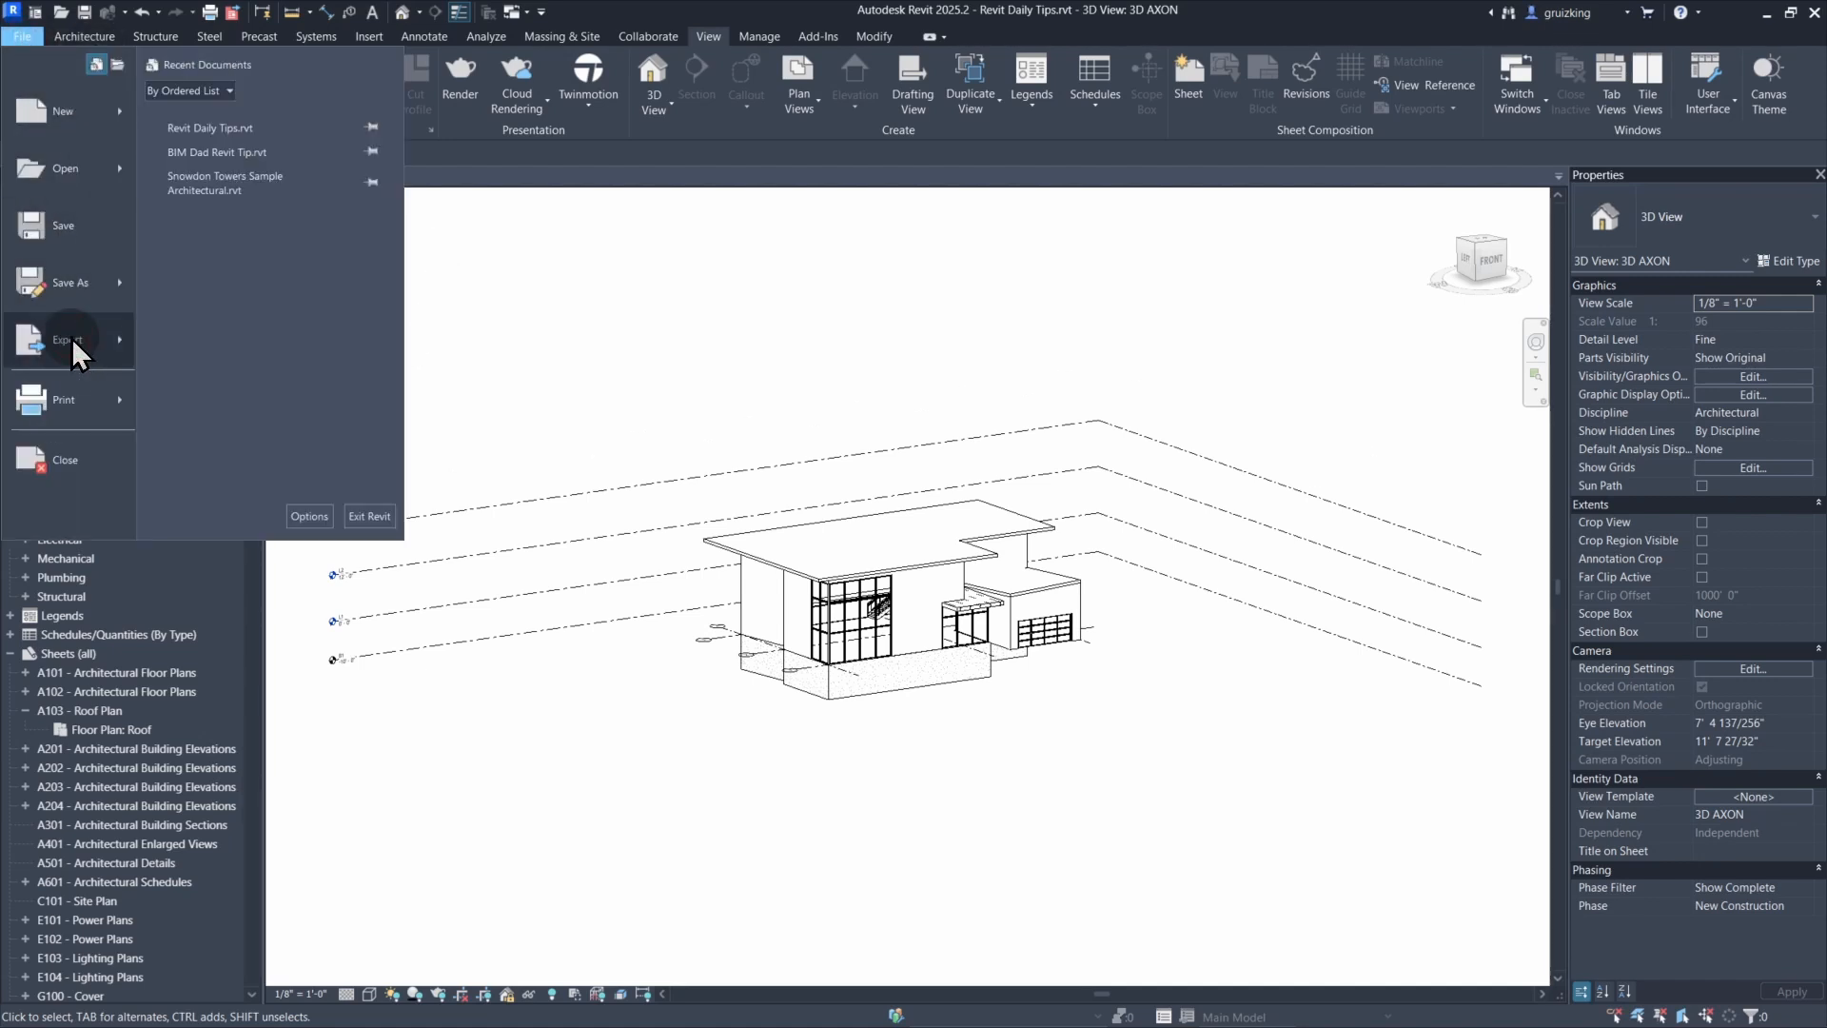
mouse_move(71, 338)
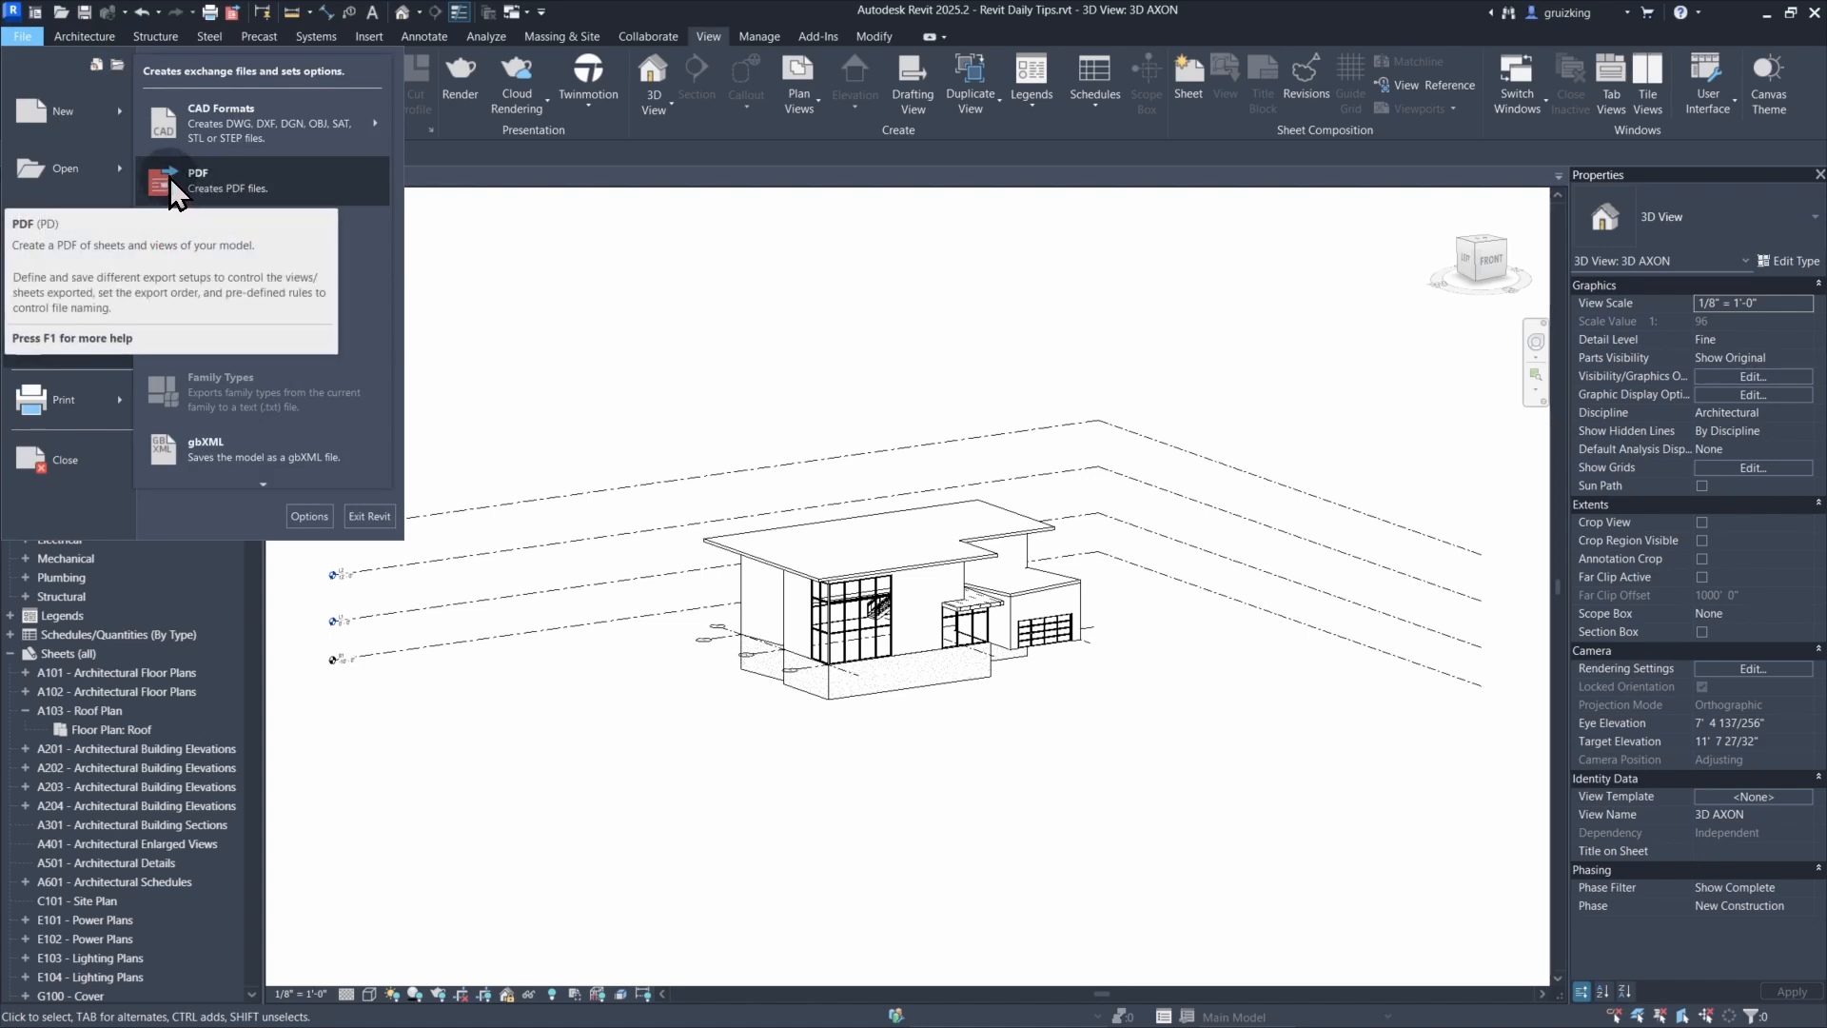
click(582, 266)
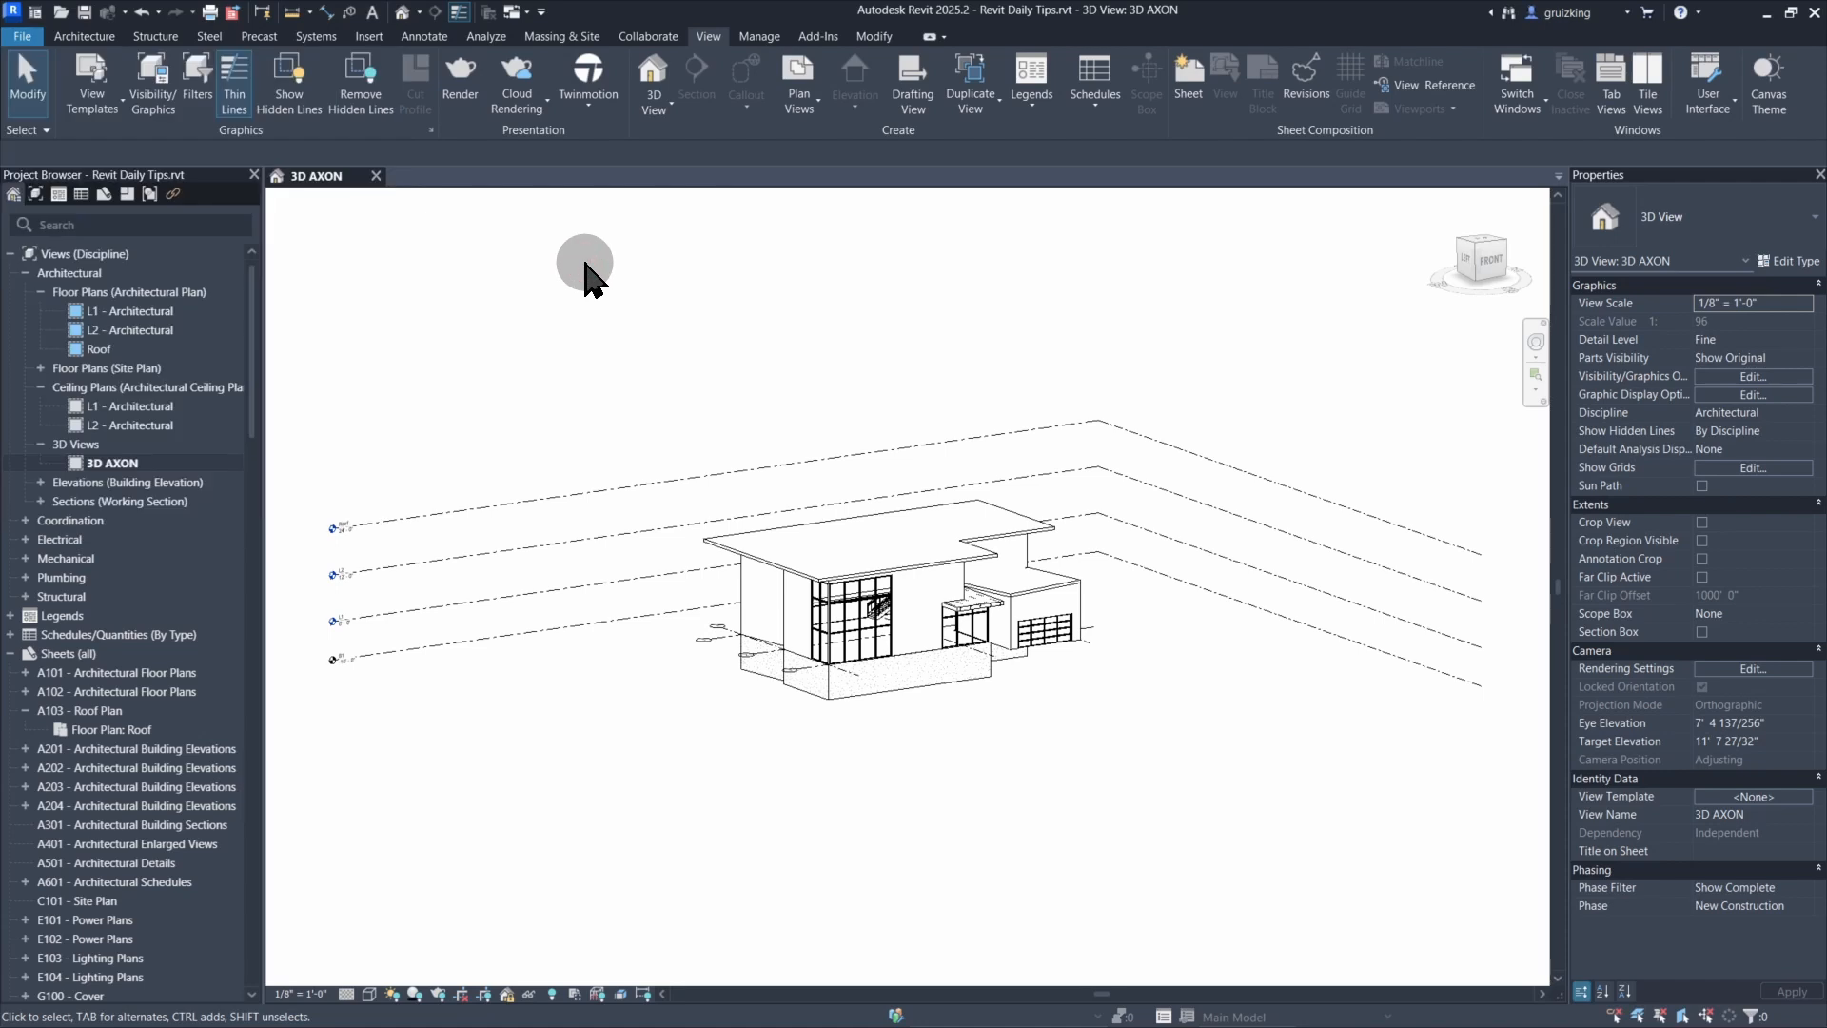
- Start a PDF export and set its range to selected views/sheets with the All Sheets set
key(Tab)
key(p)
key(d)
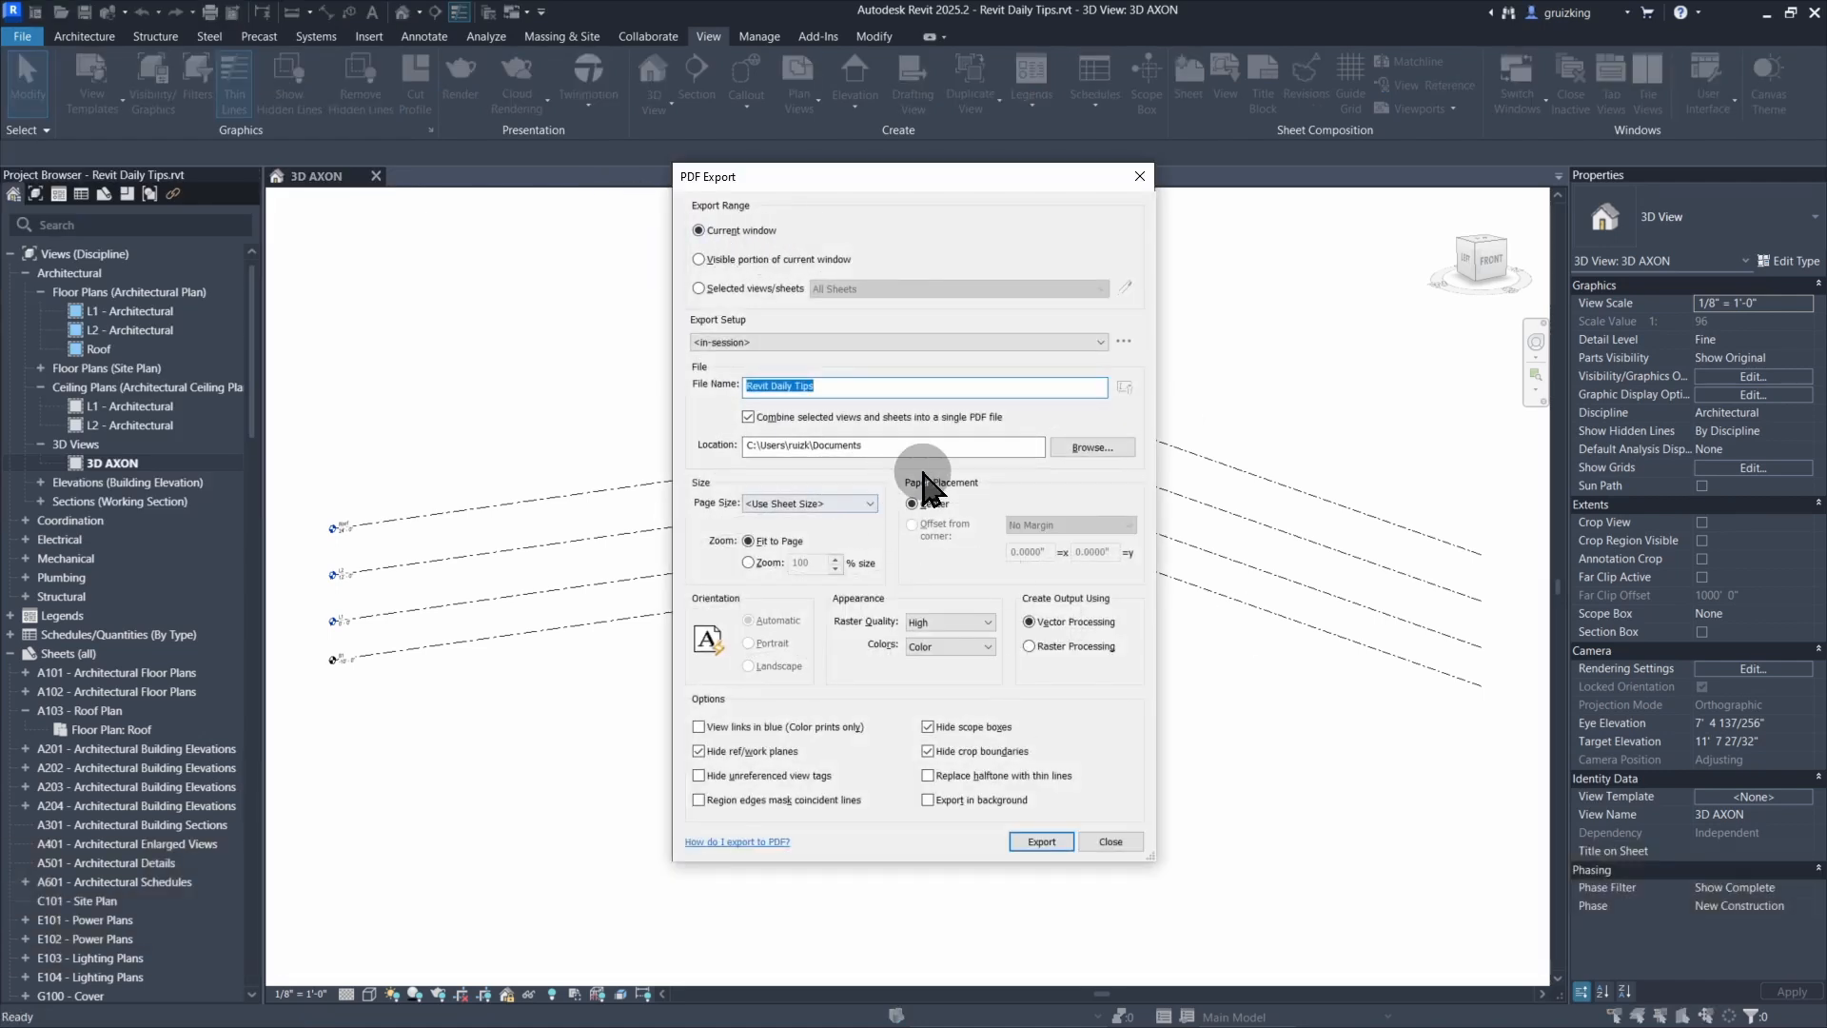
drag(800, 200, 286, 221)
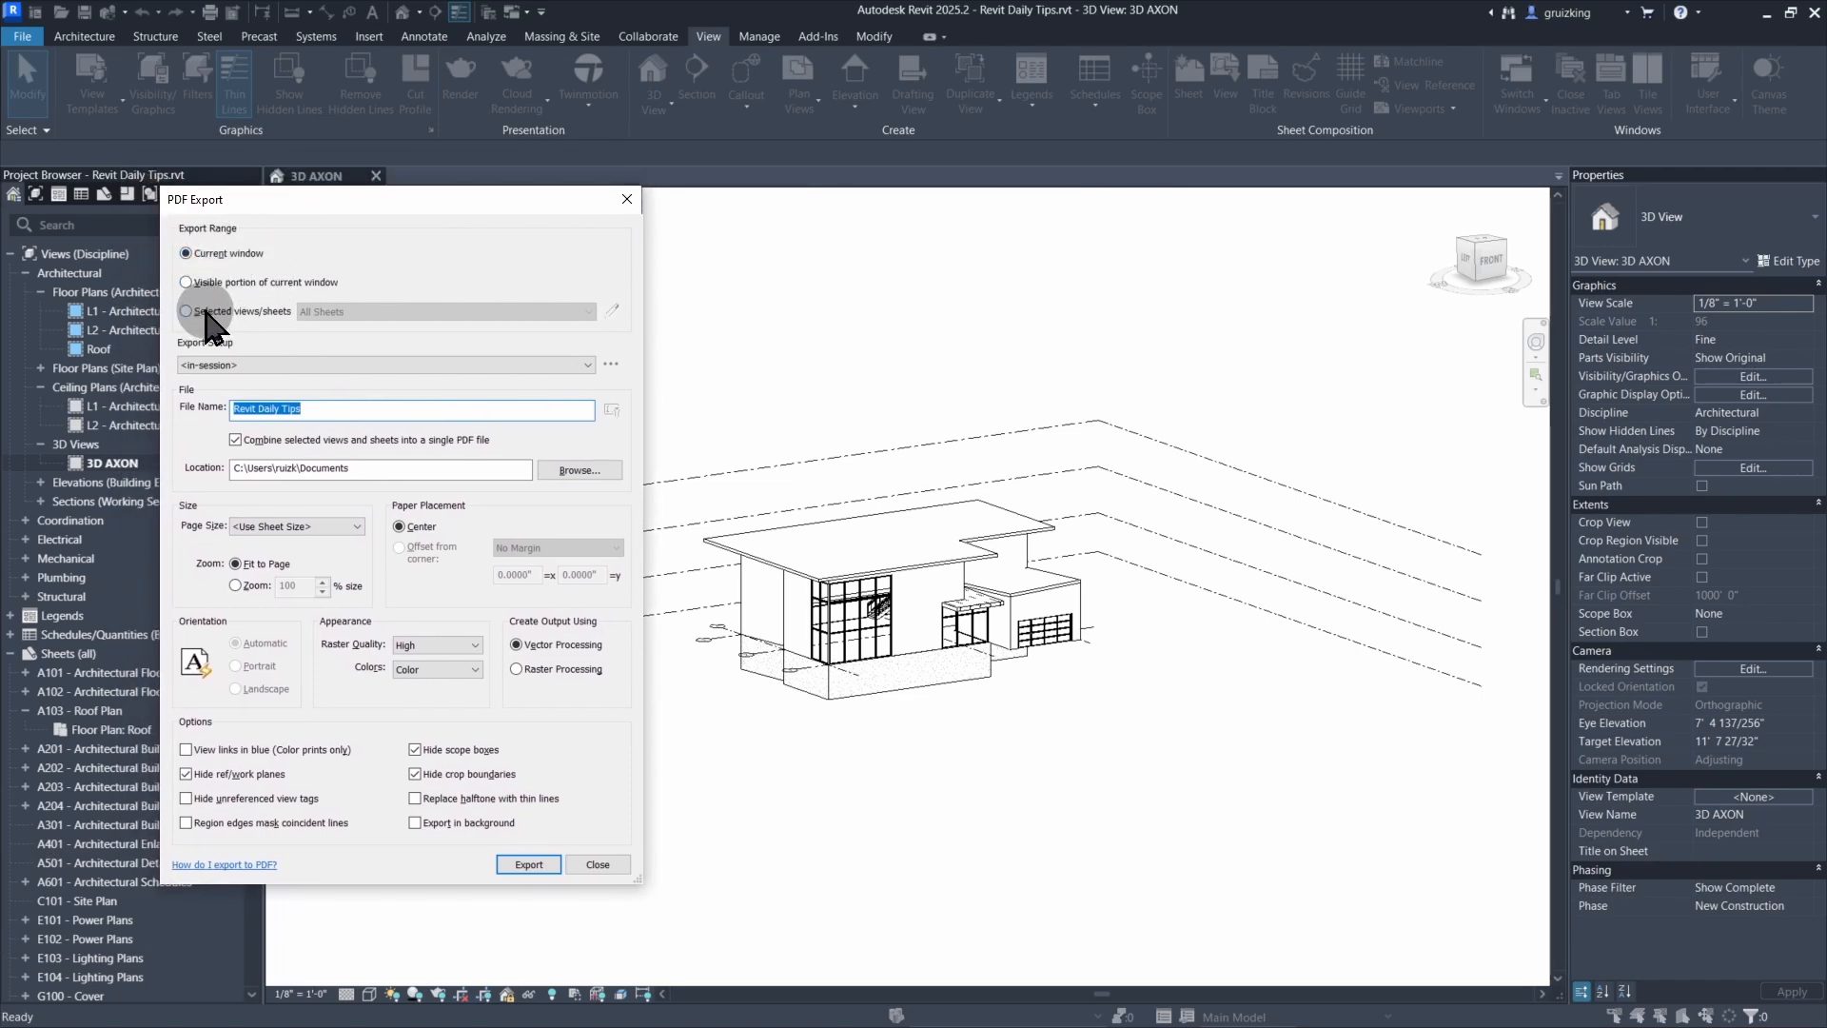
drag(244, 196, 335, 179)
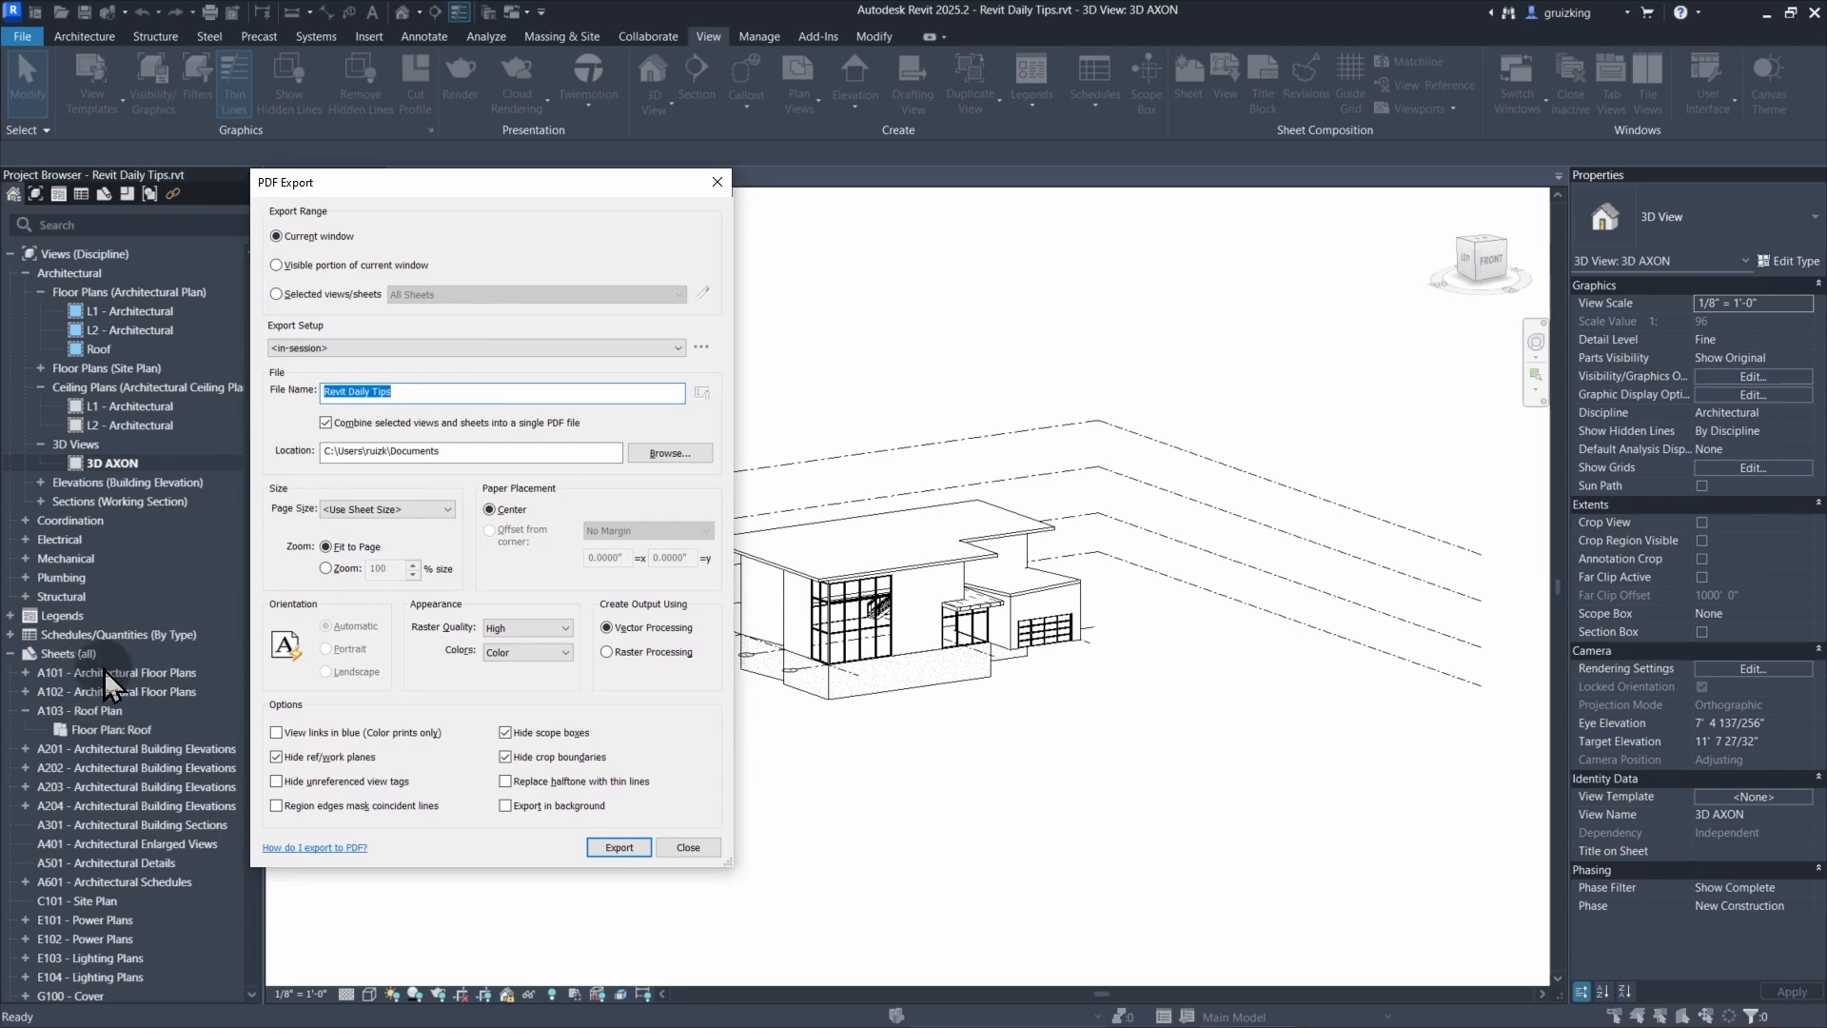
click(325, 294)
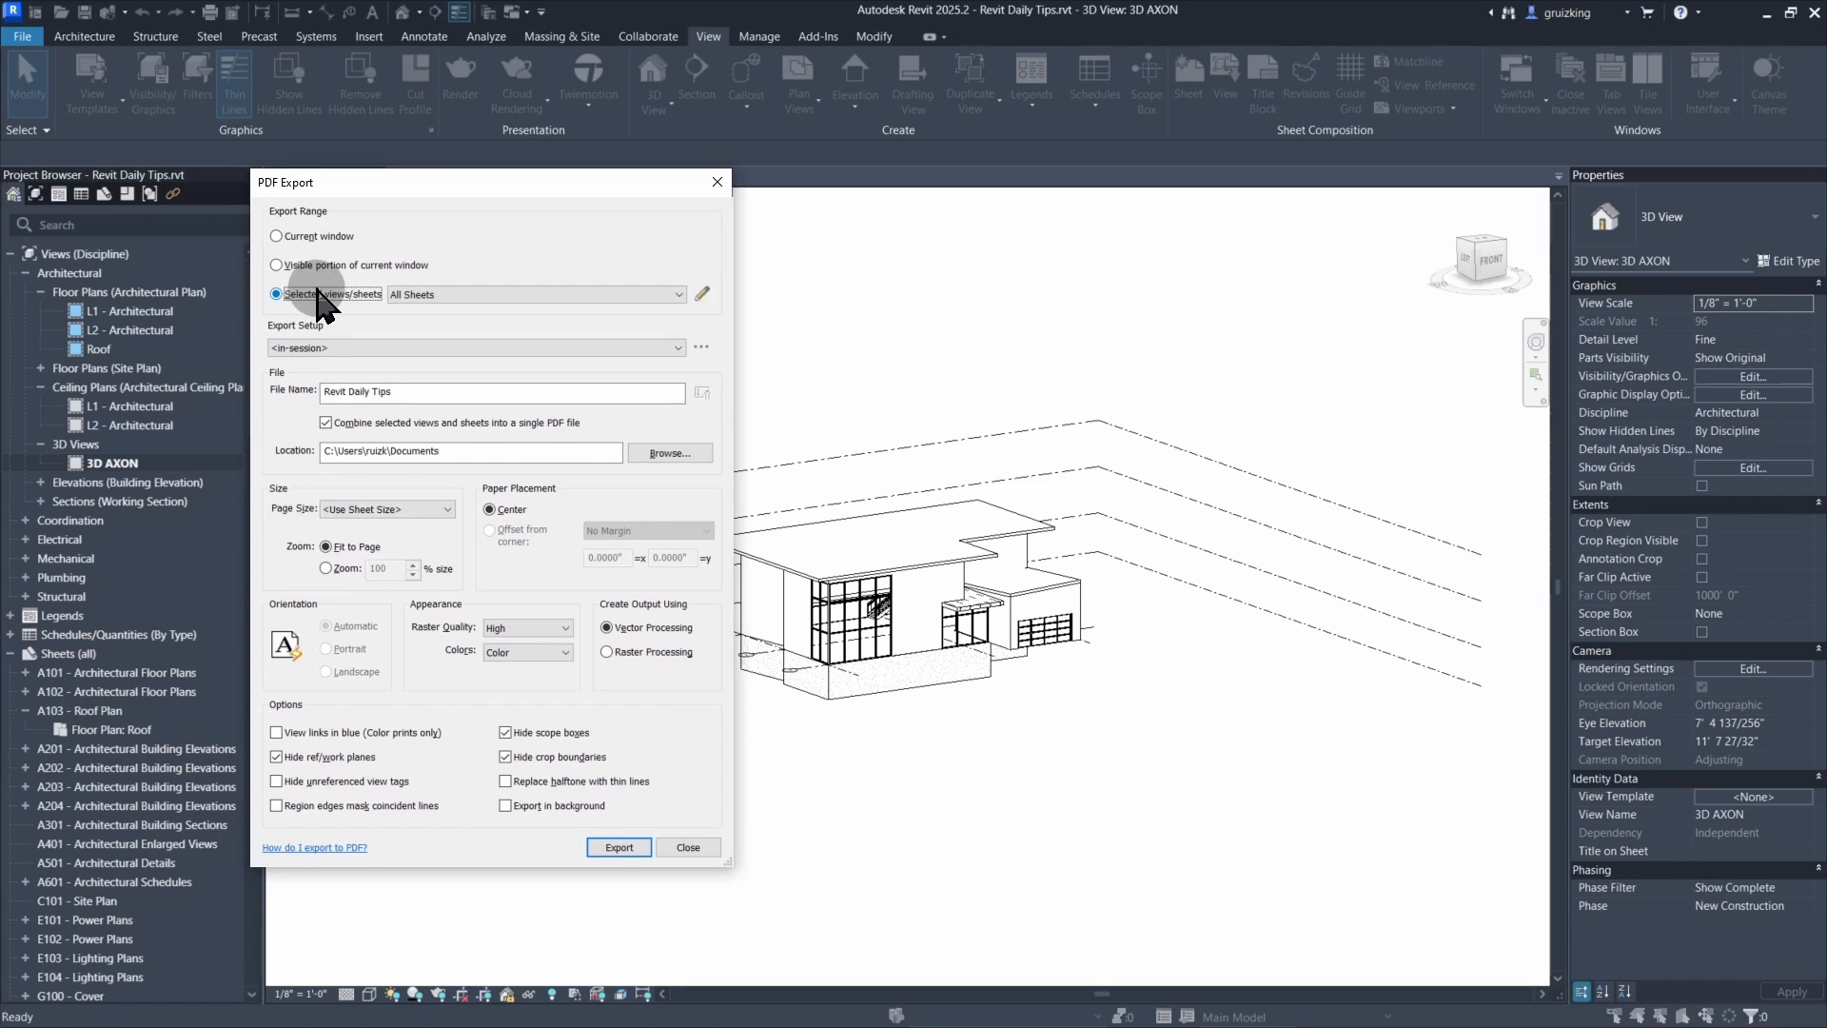
click(452, 294)
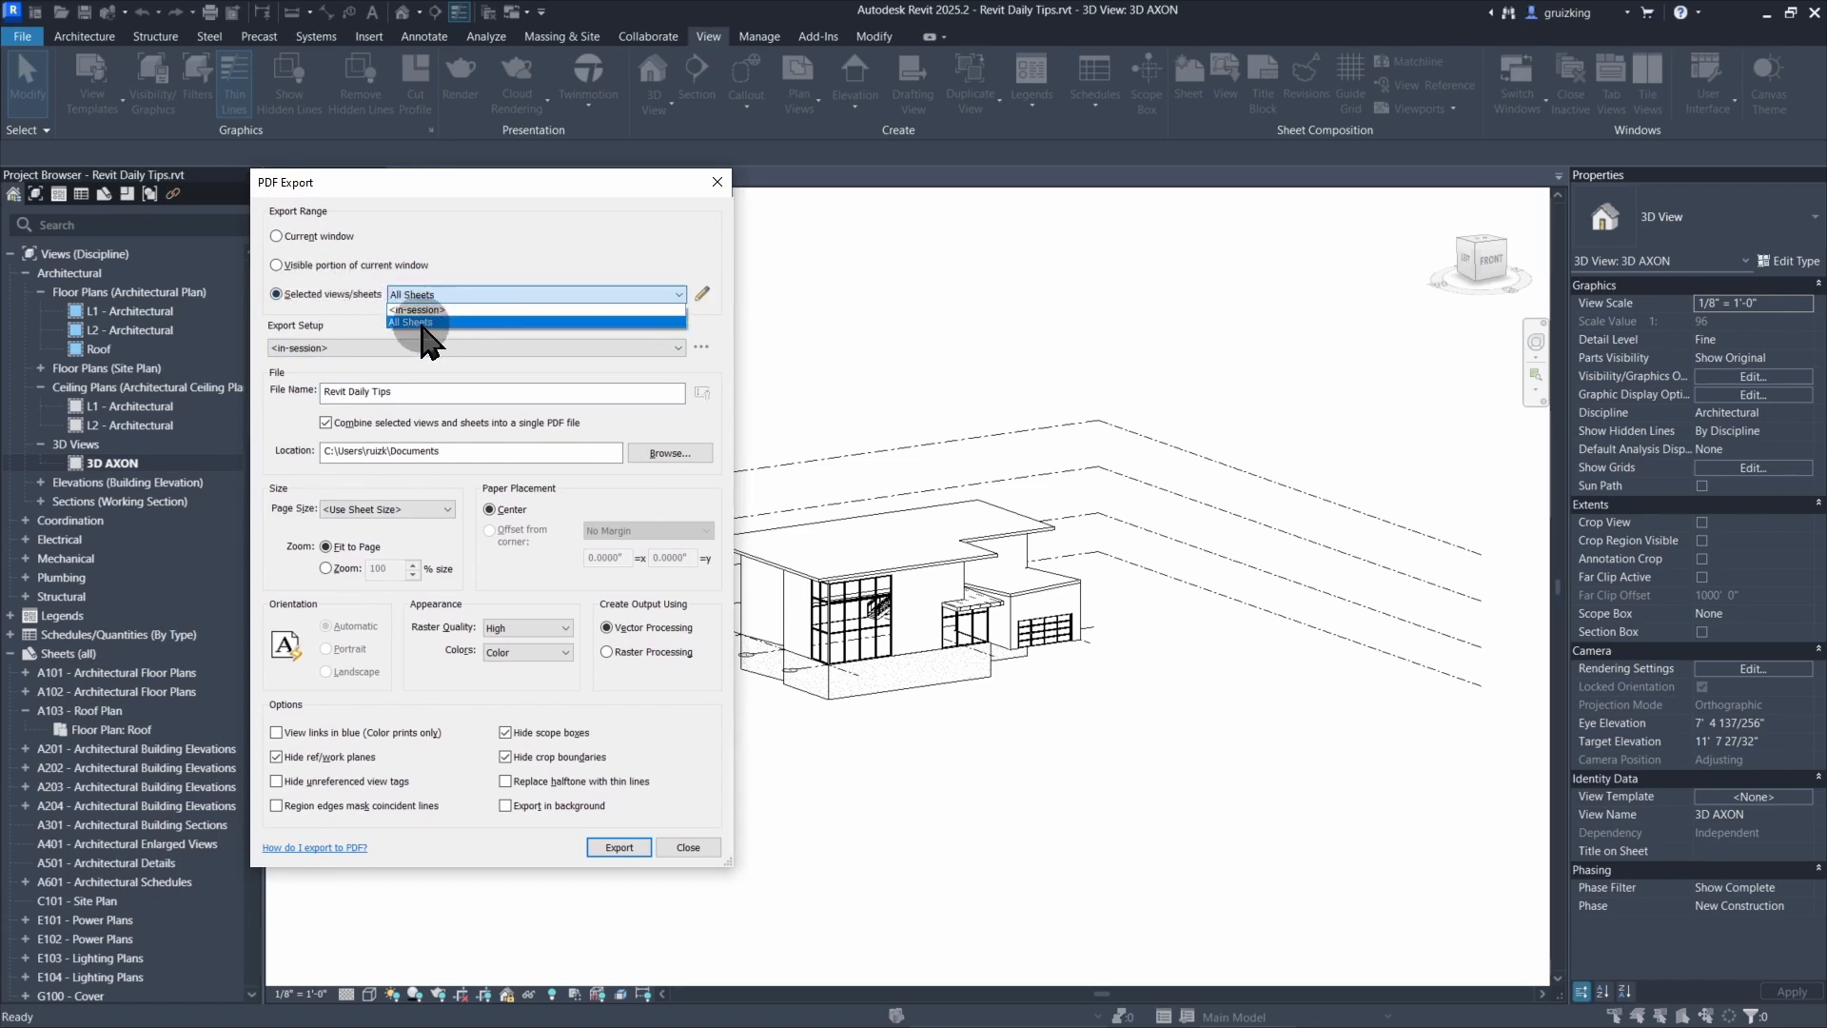
click(422, 324)
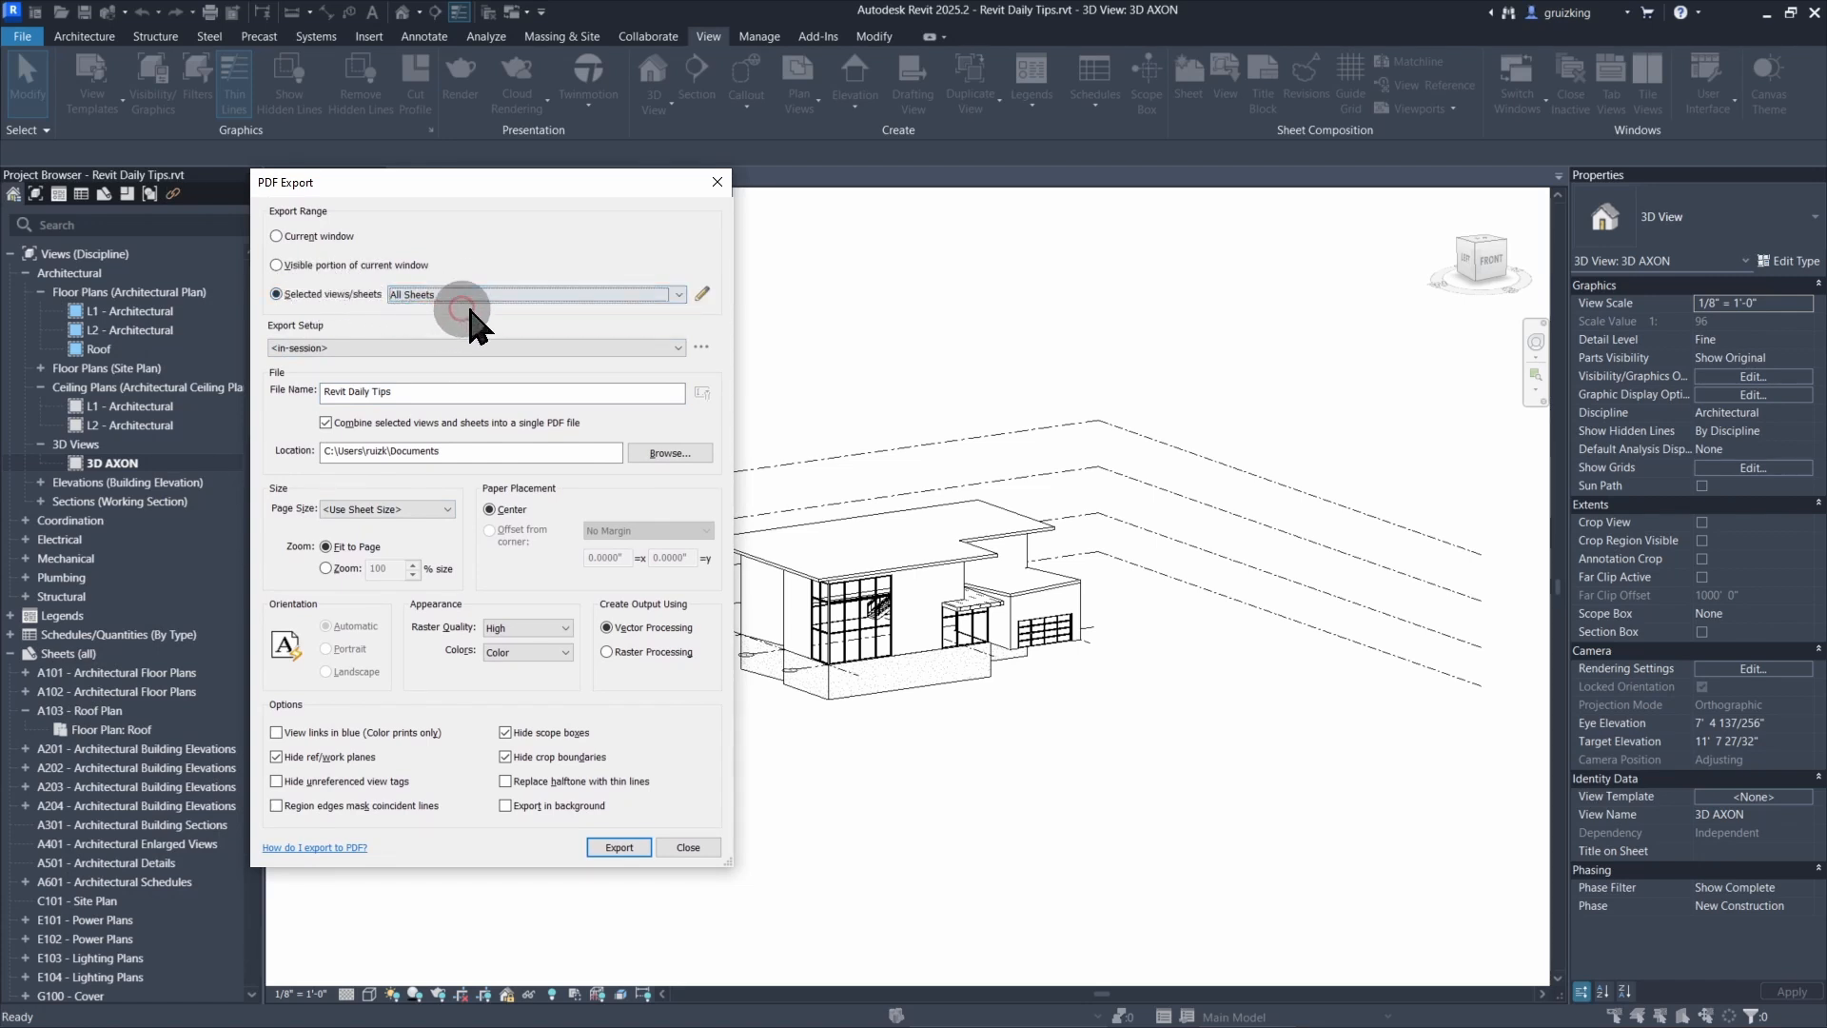
- Duplicate the All Sheets print set under the name Plans
click(702, 295)
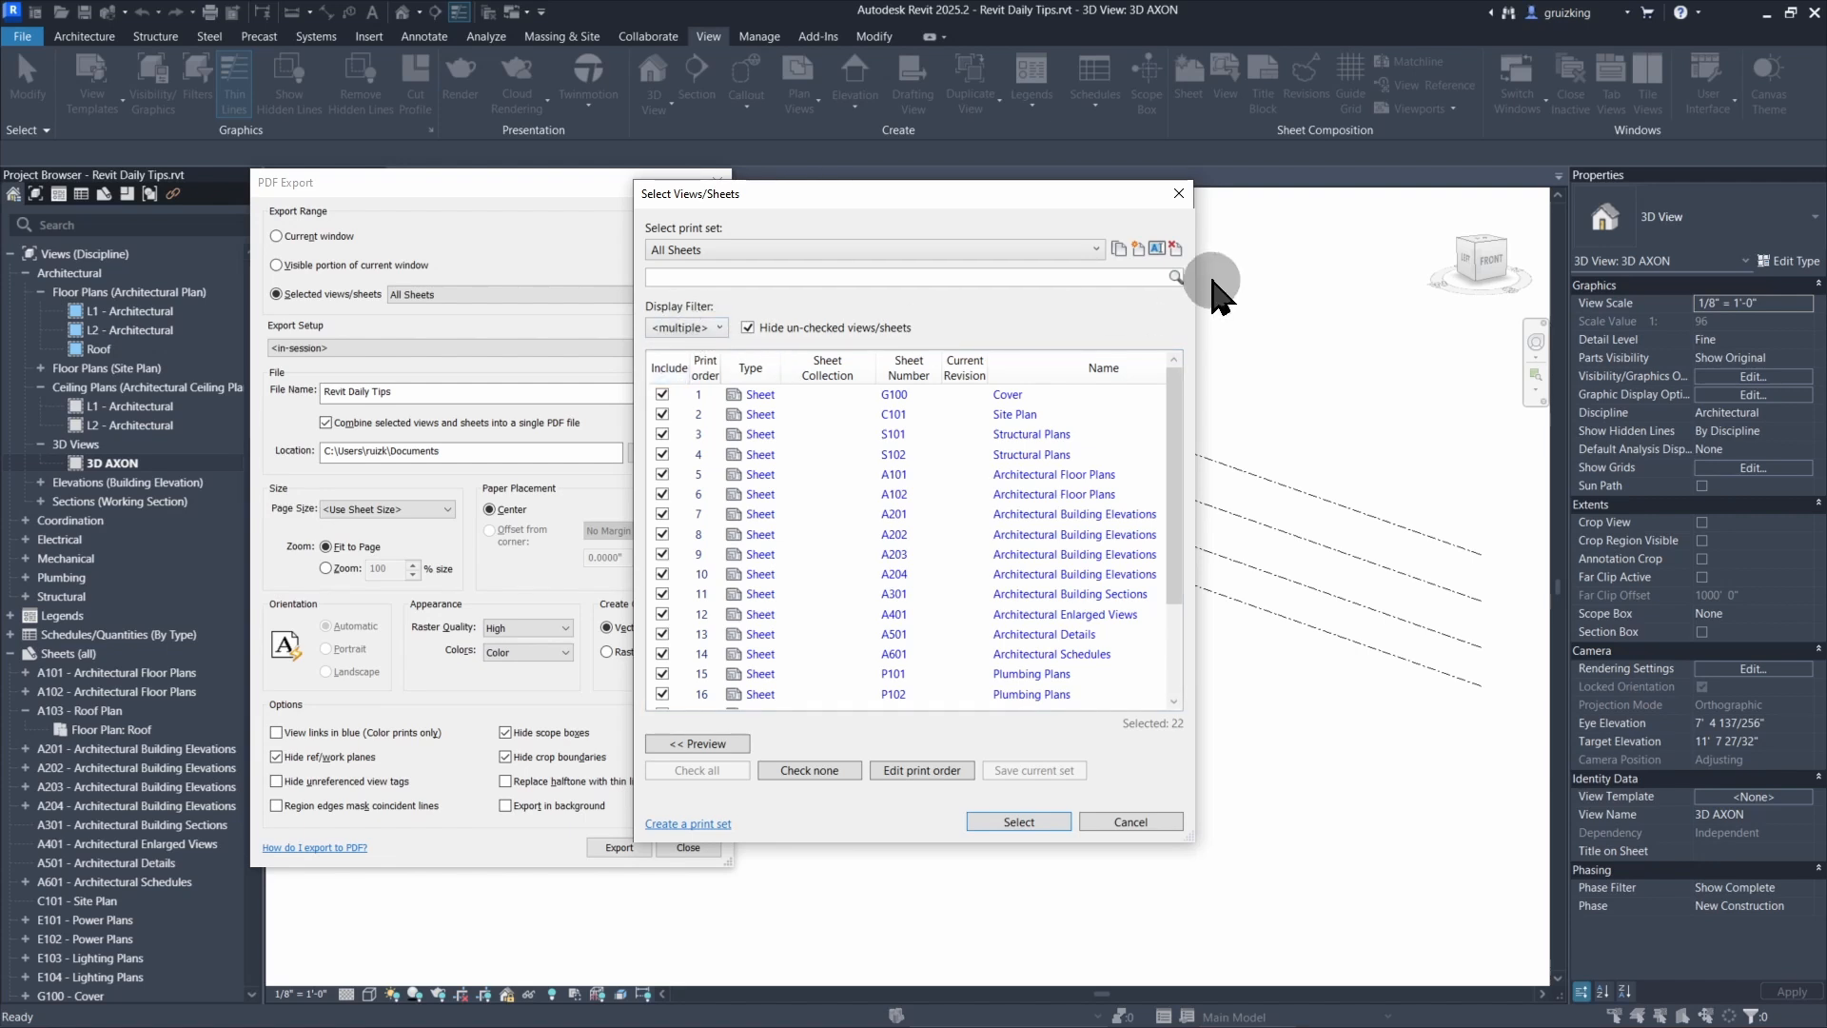
click(1121, 251)
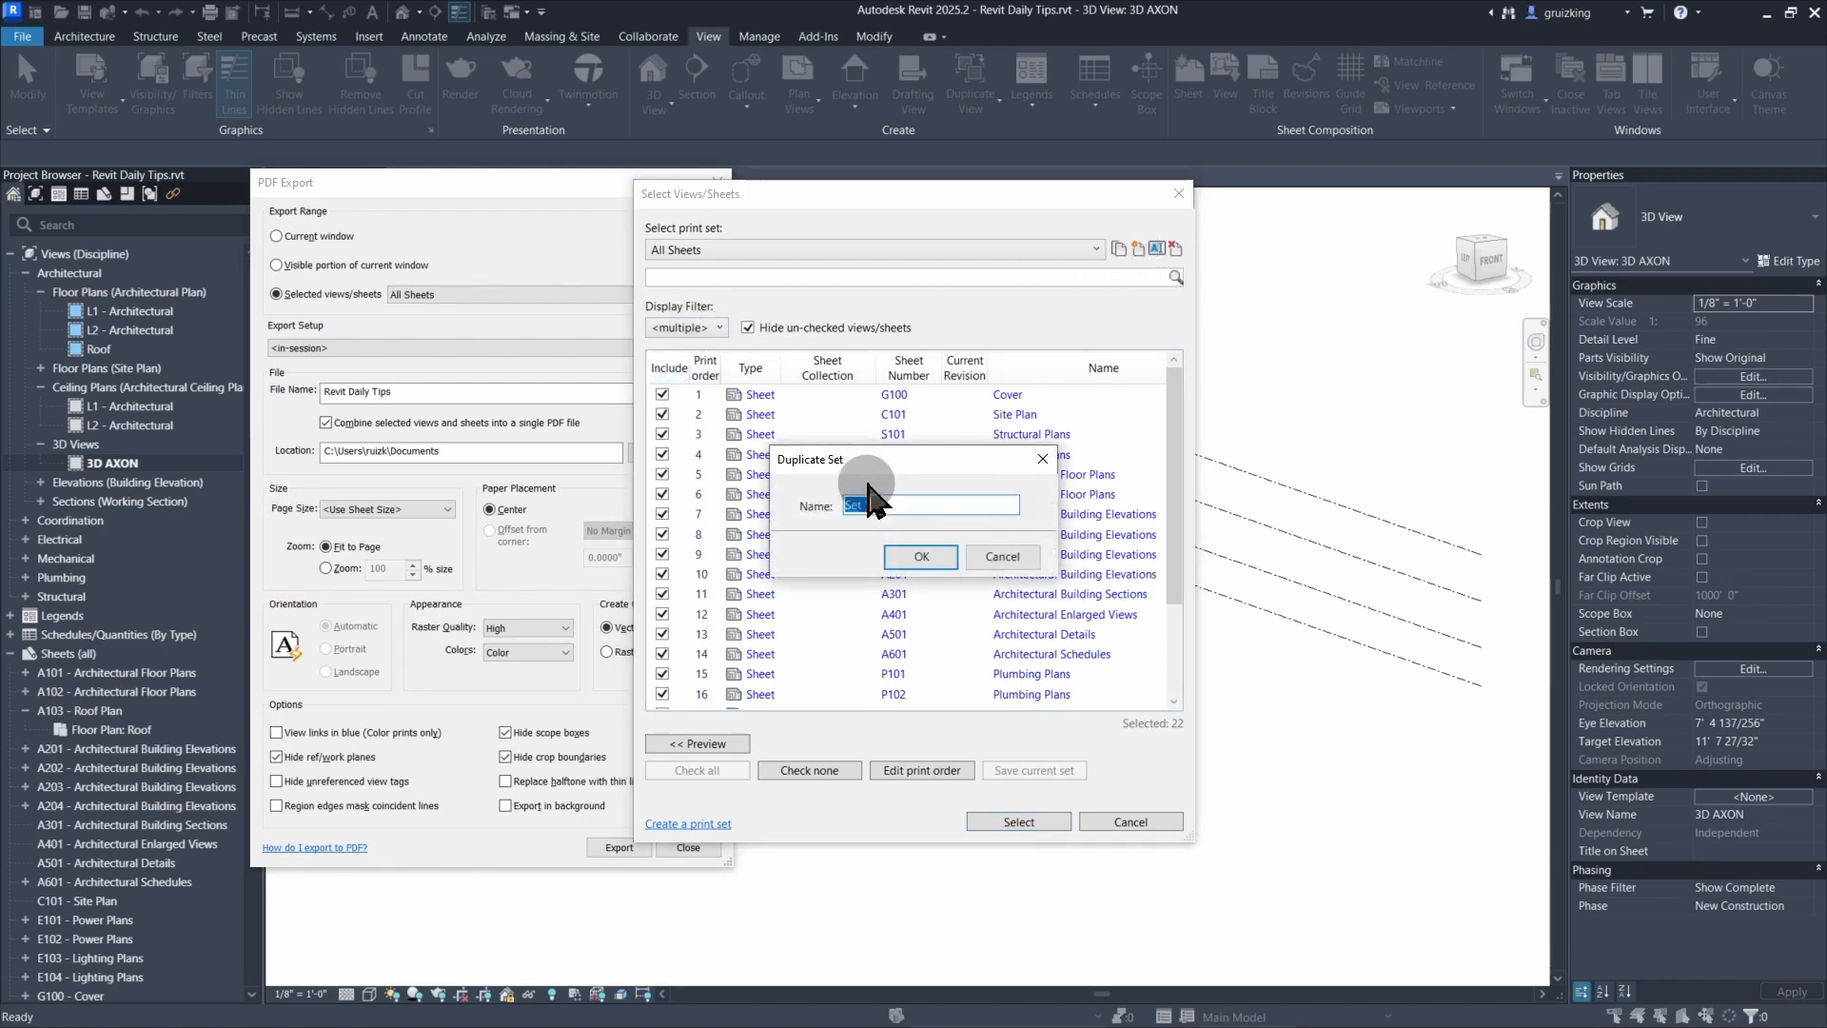
text(Plans)
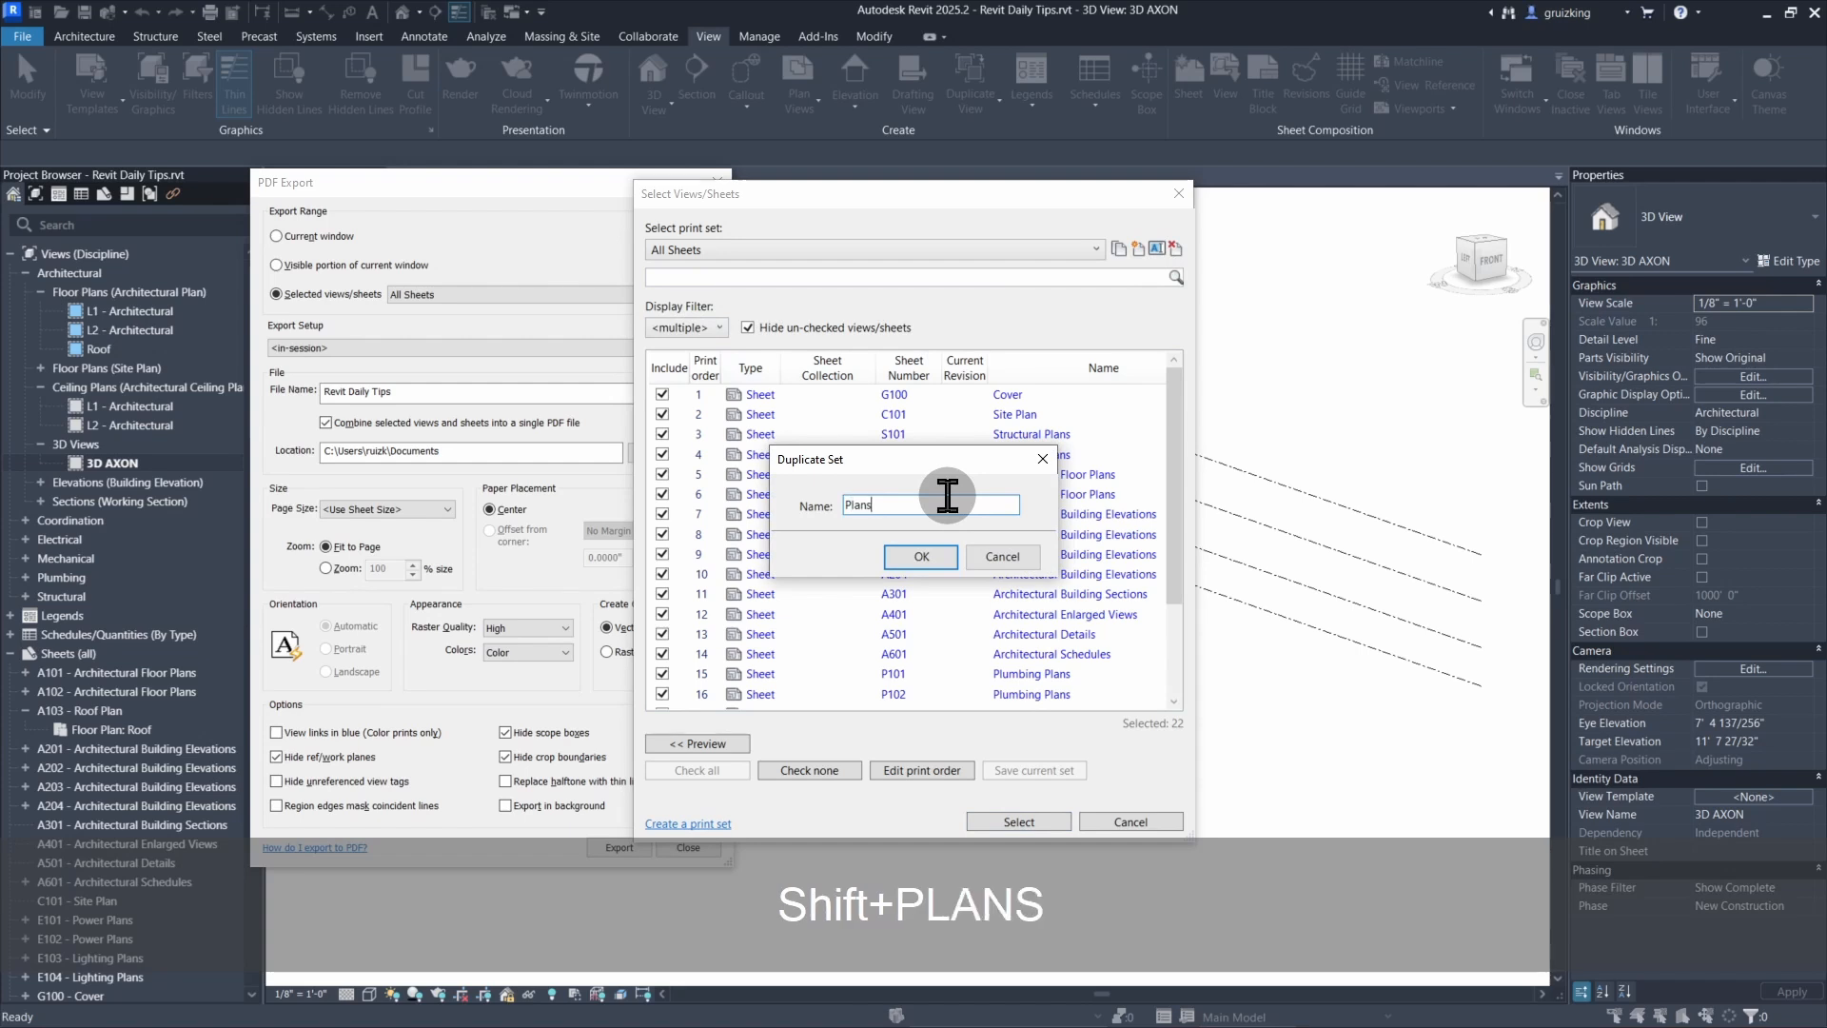
key(Return)
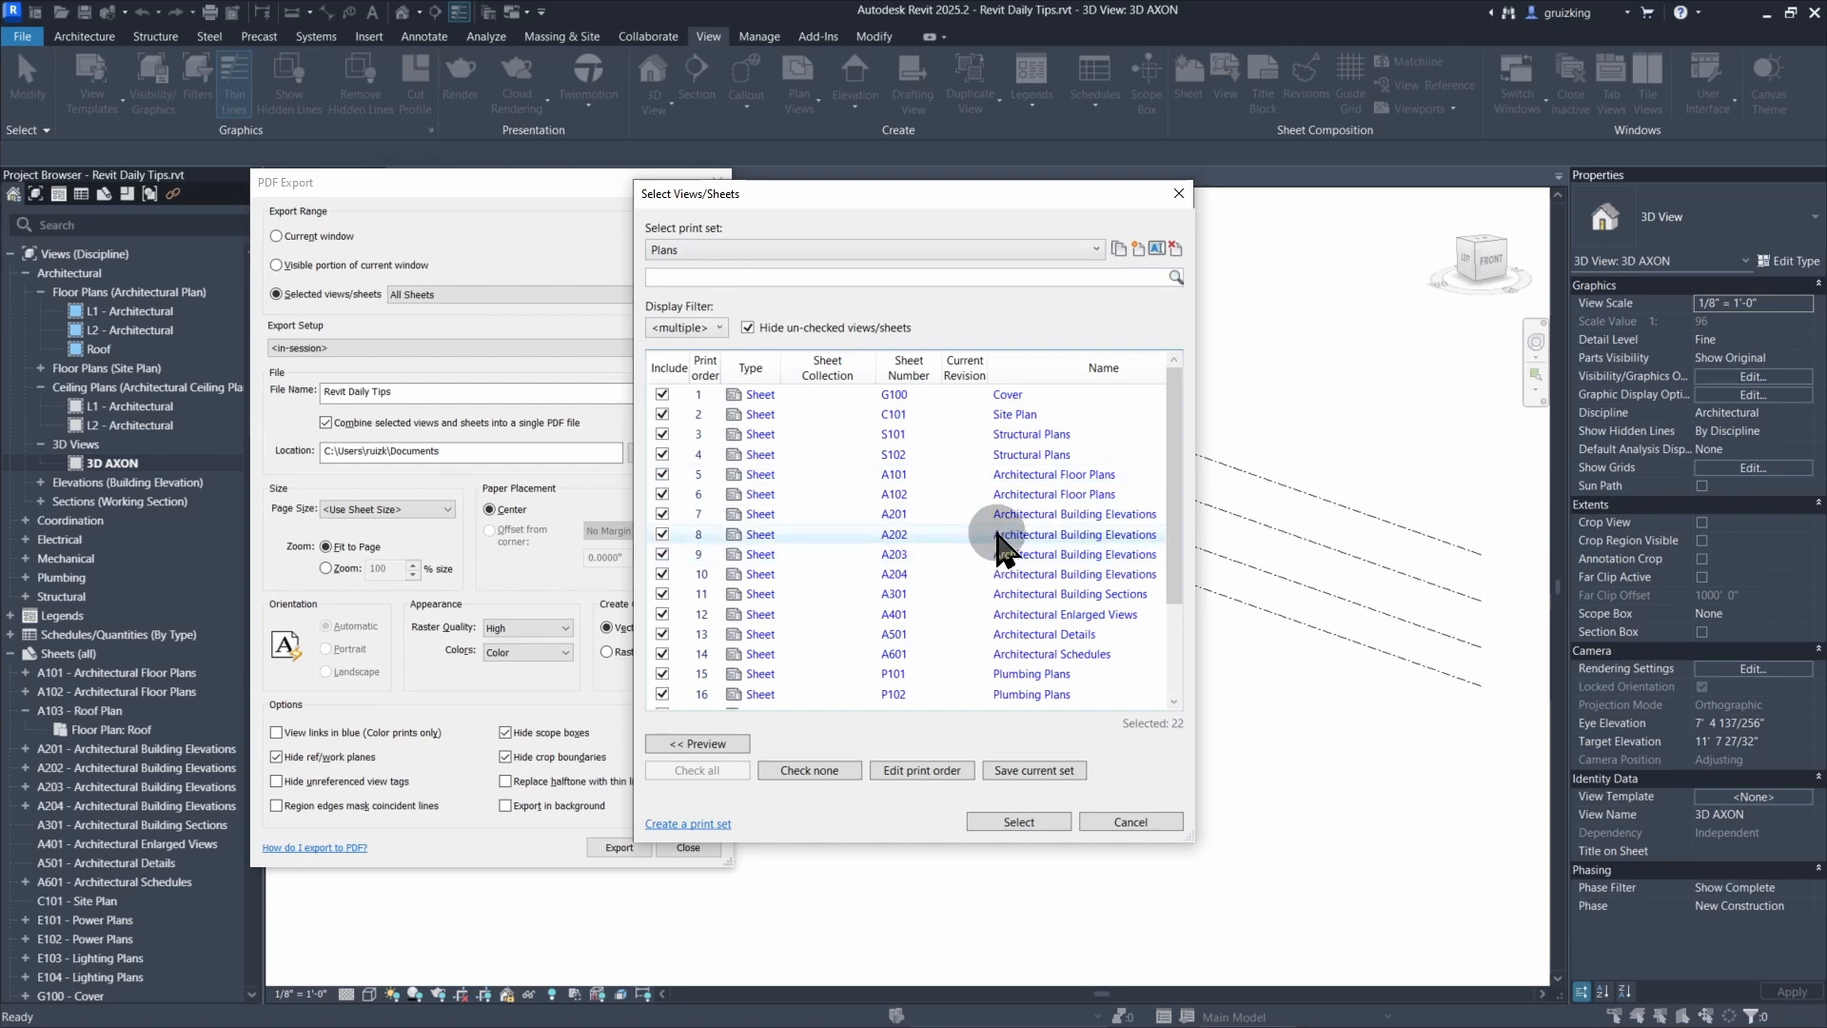
- Exclude sheets G100, C101, S101 and S102, as well as A201 through A301, from the Plans print set
click(990, 455)
shift+click(961, 394)
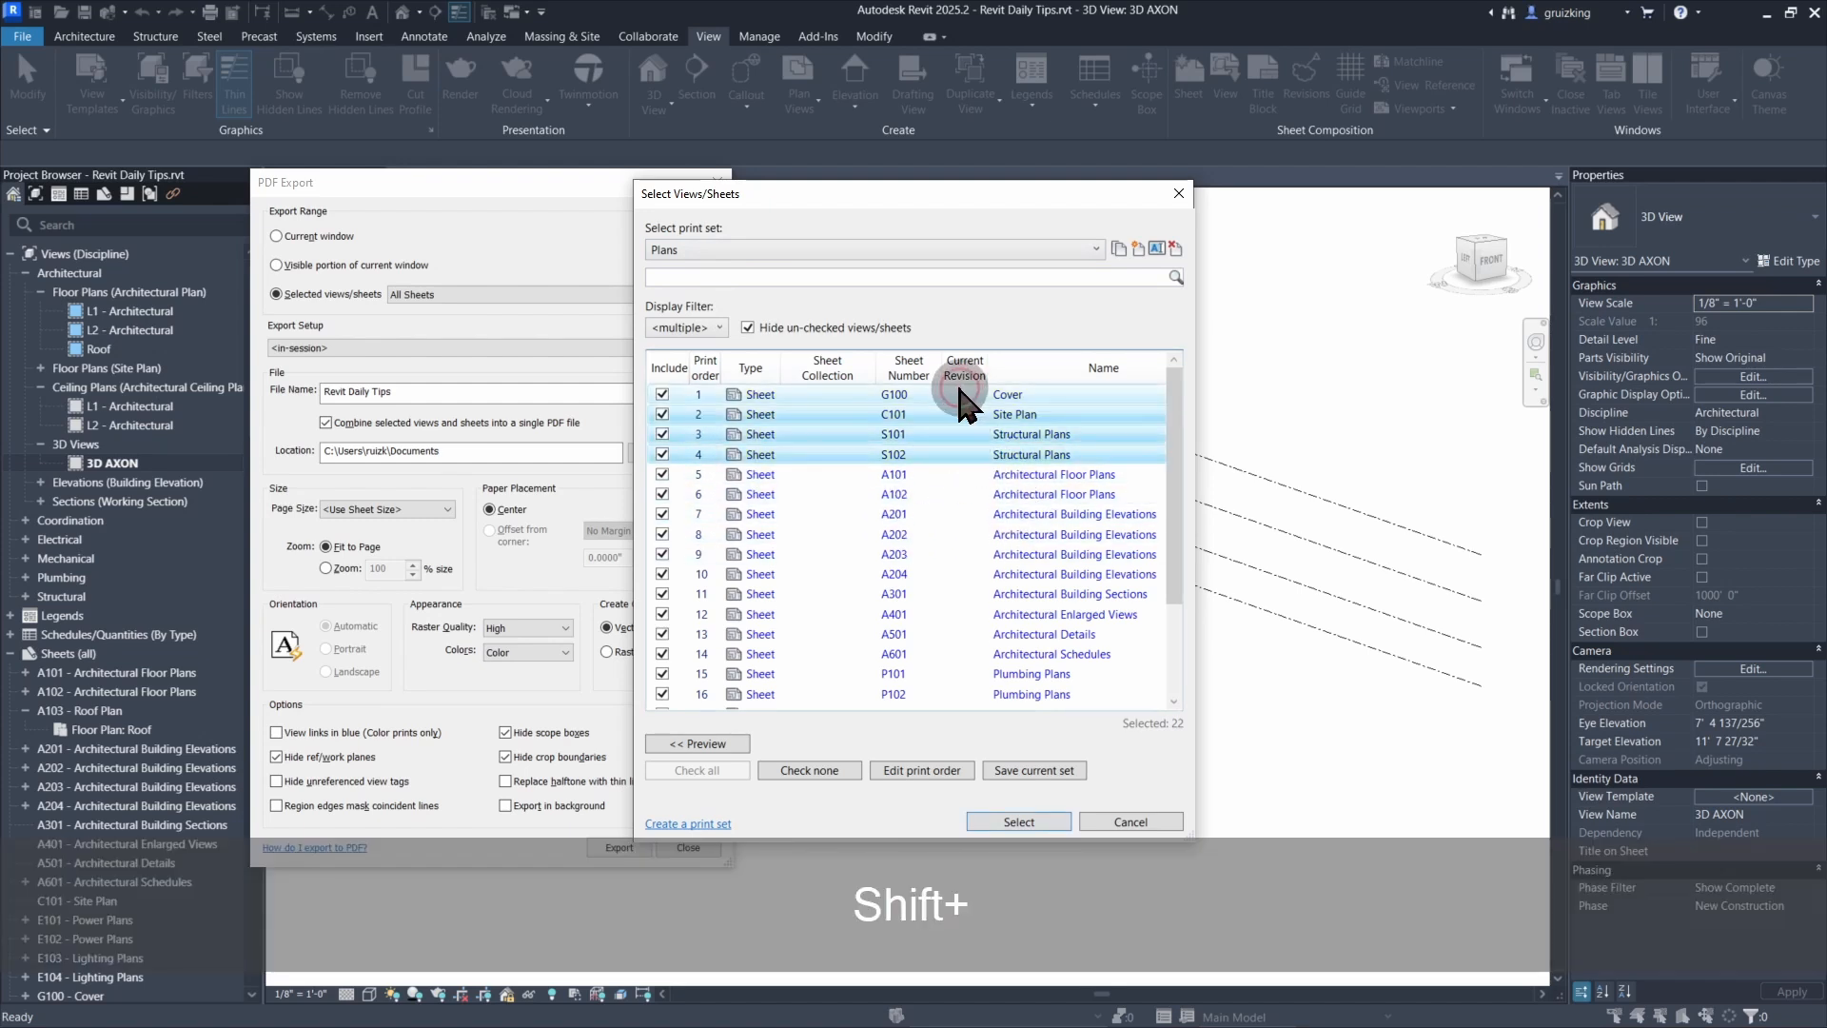
click(663, 394)
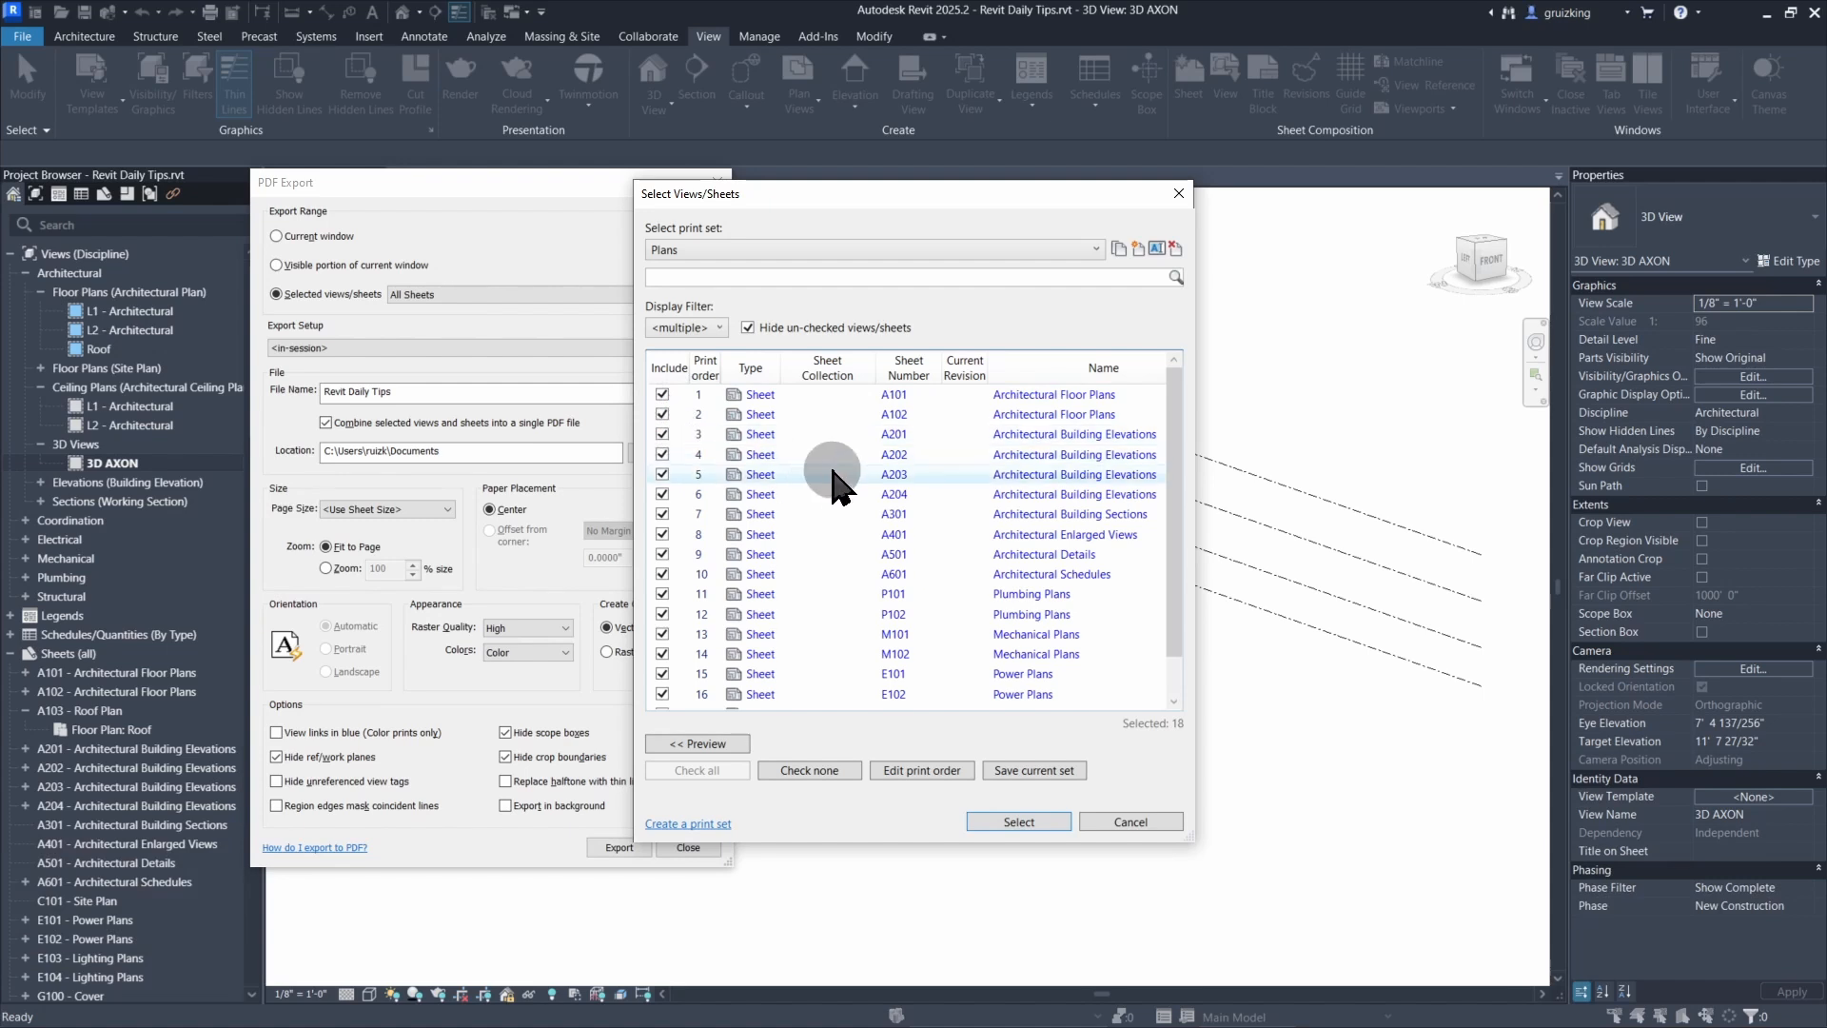
click(1100, 434)
shift+click(1071, 515)
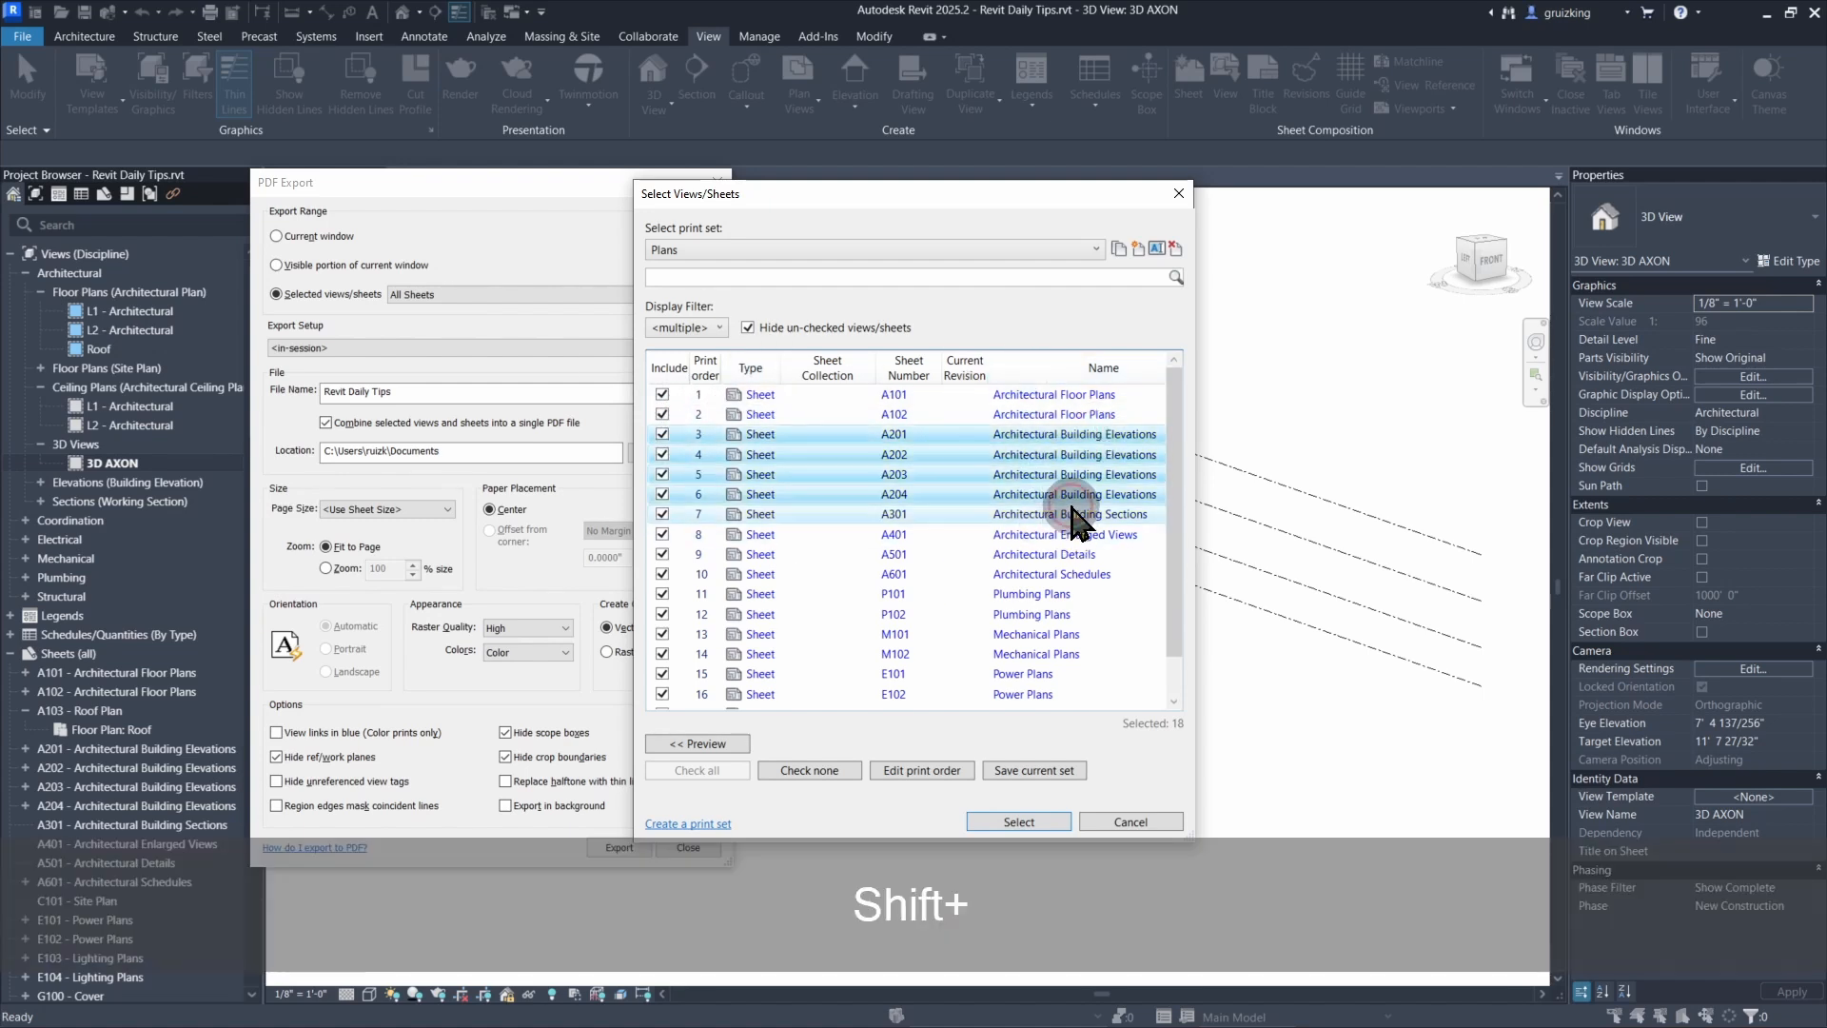
click(662, 515)
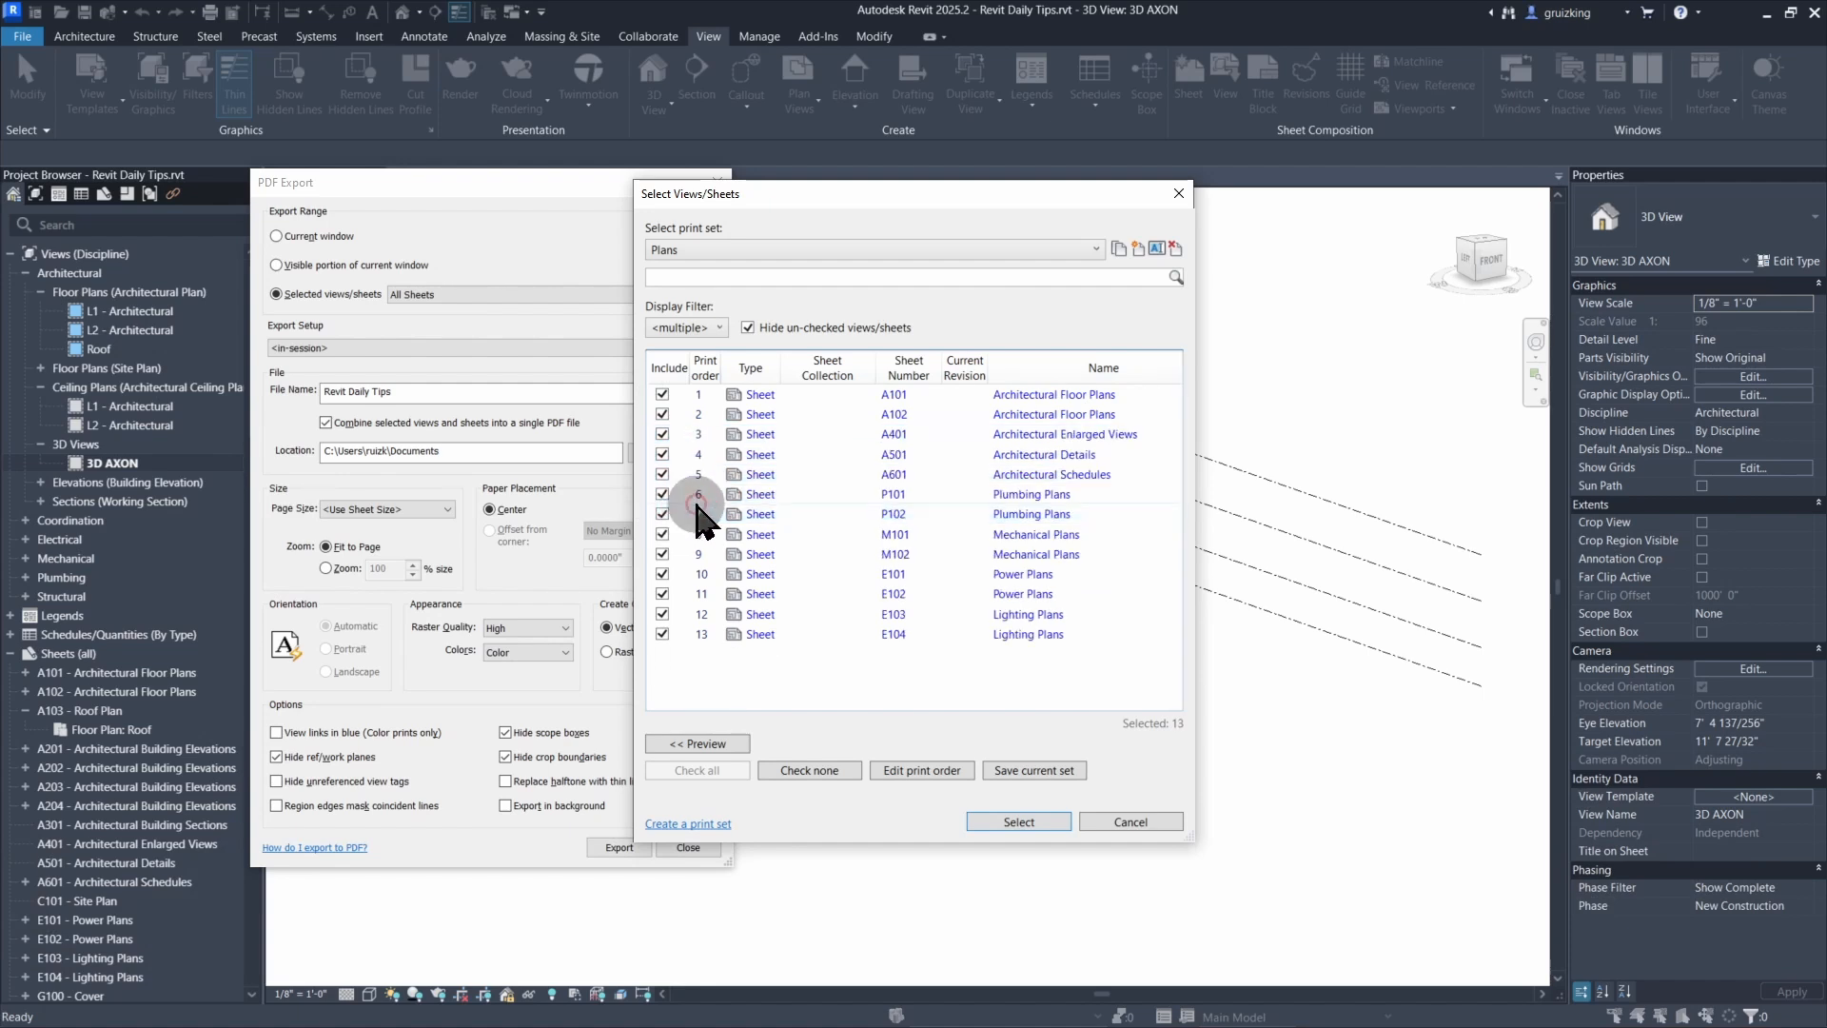
- Exclude sheets A401 through E104 from the Plans print set
click(1054, 435)
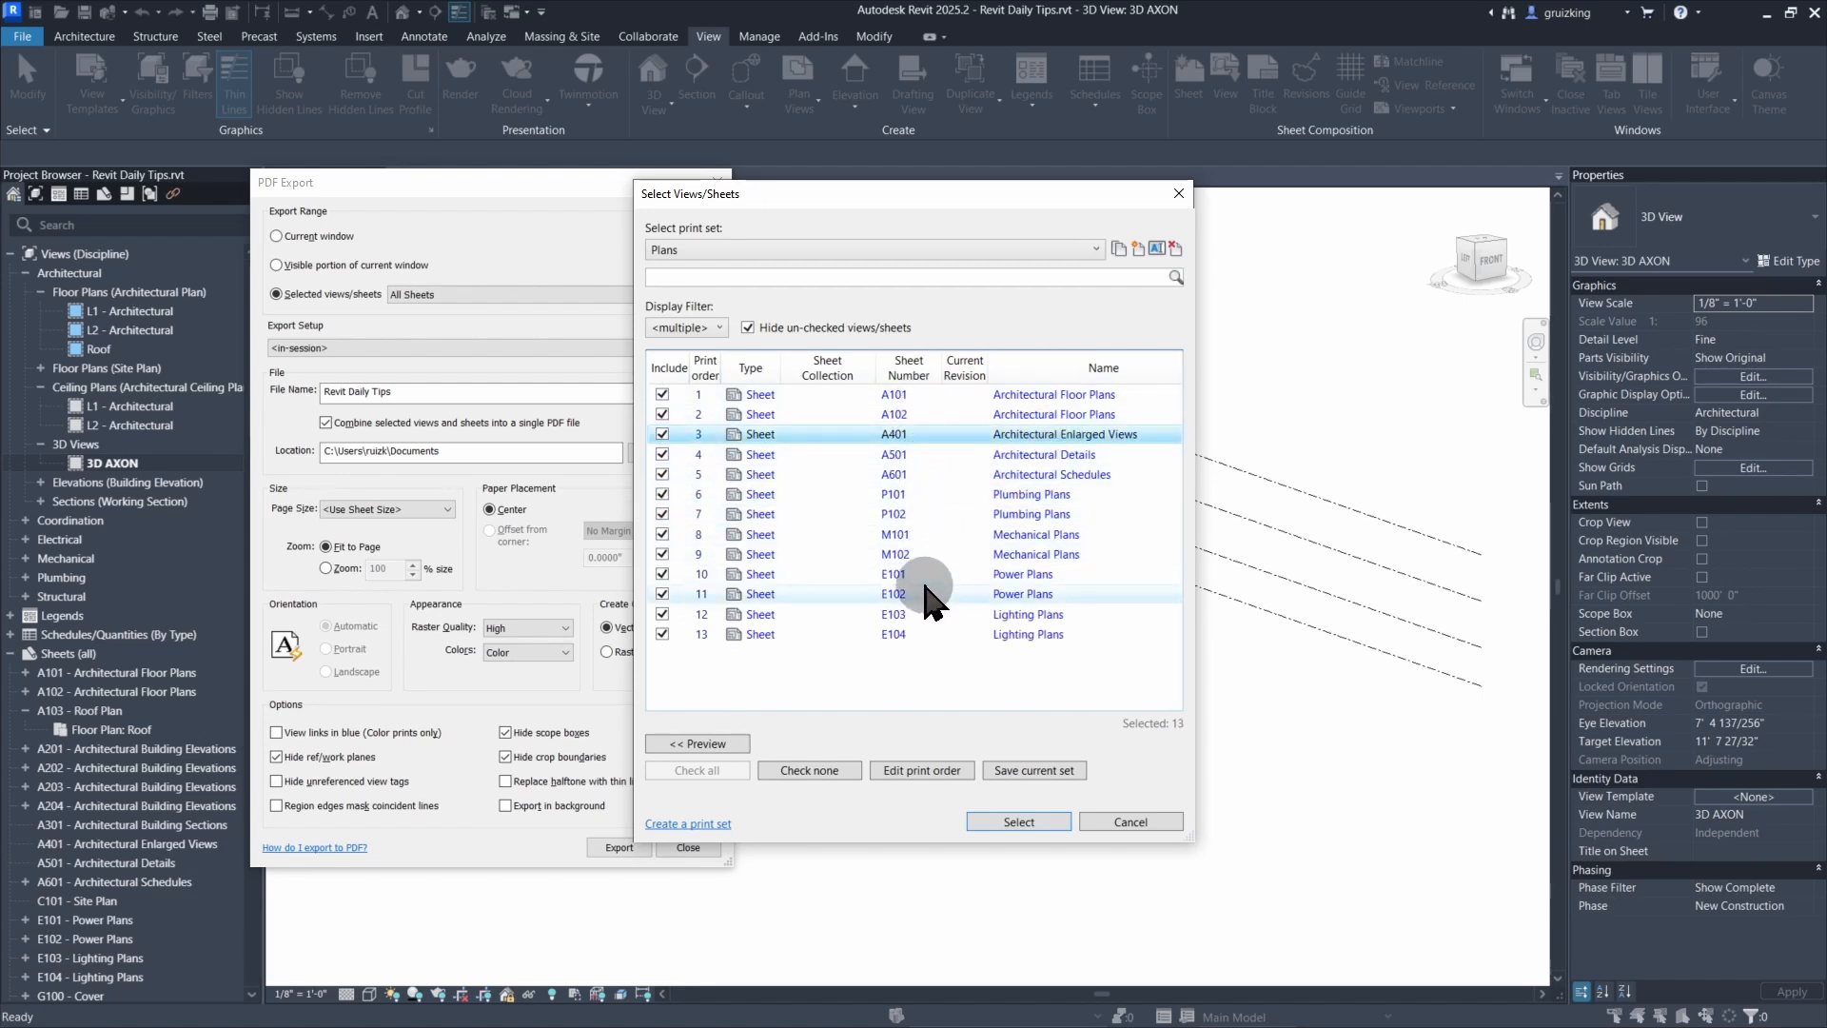
shift+click(662, 630)
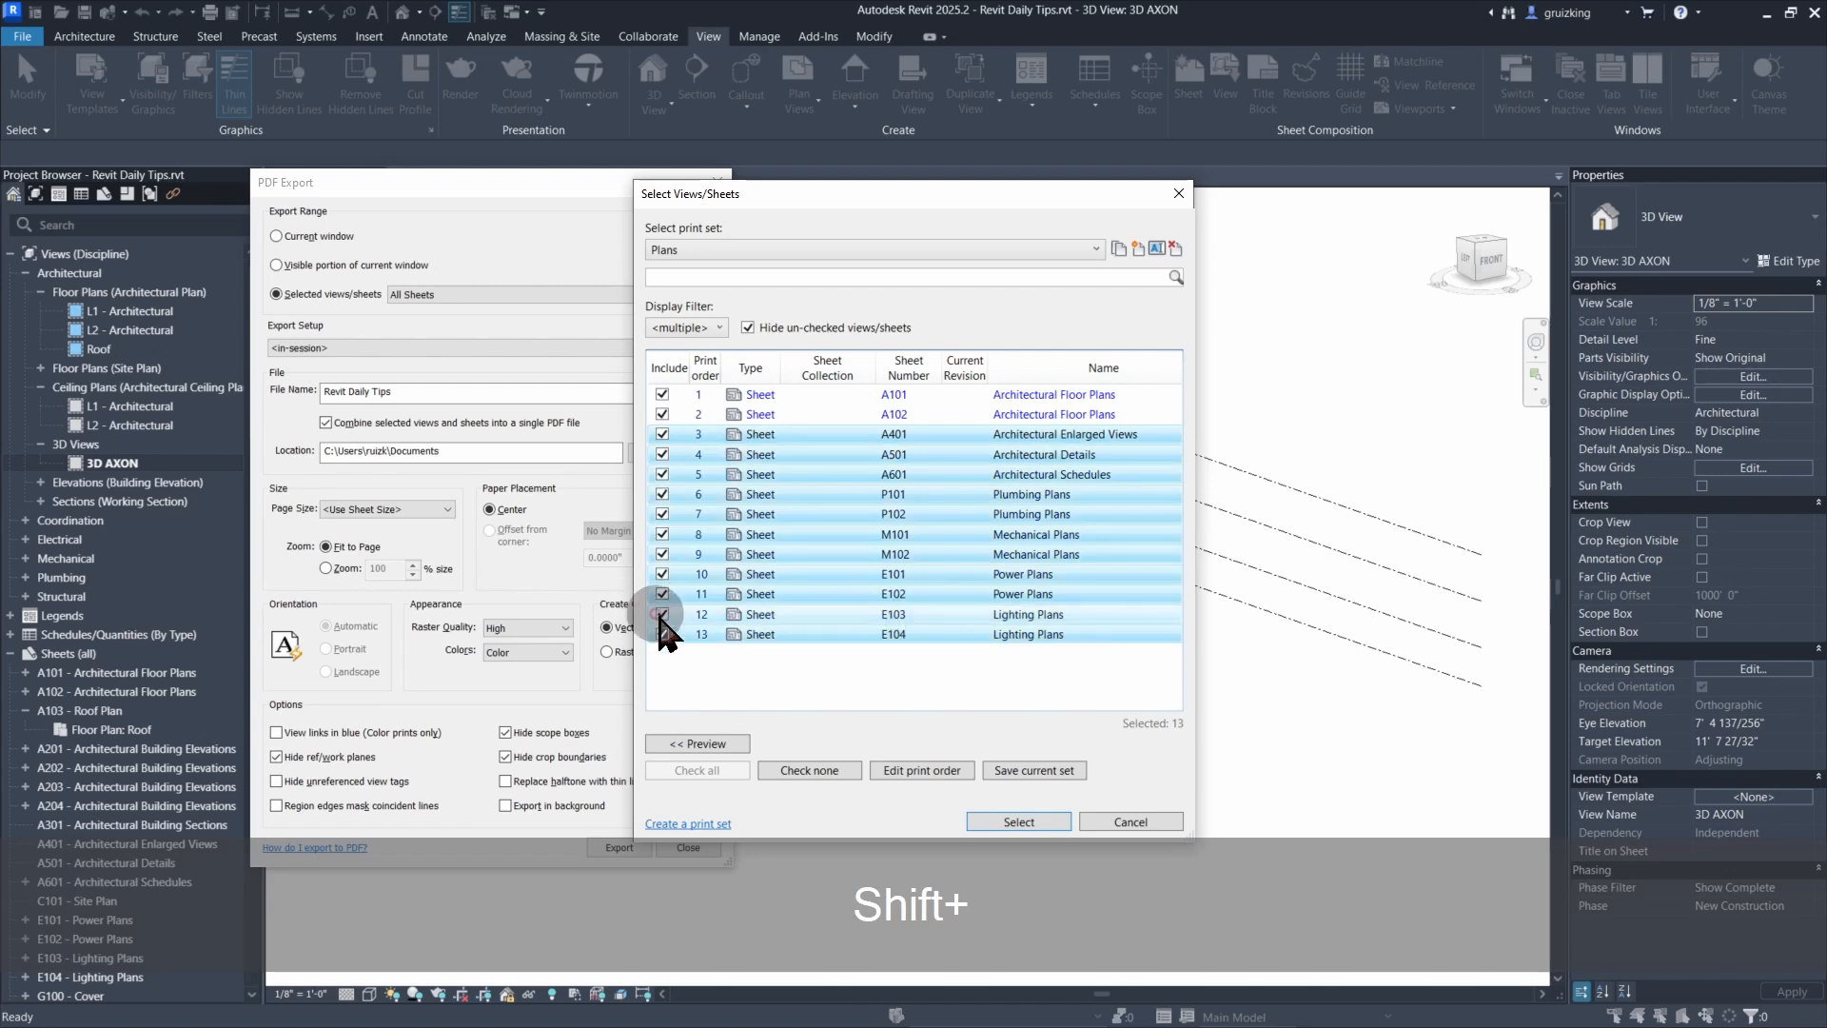
click(662, 615)
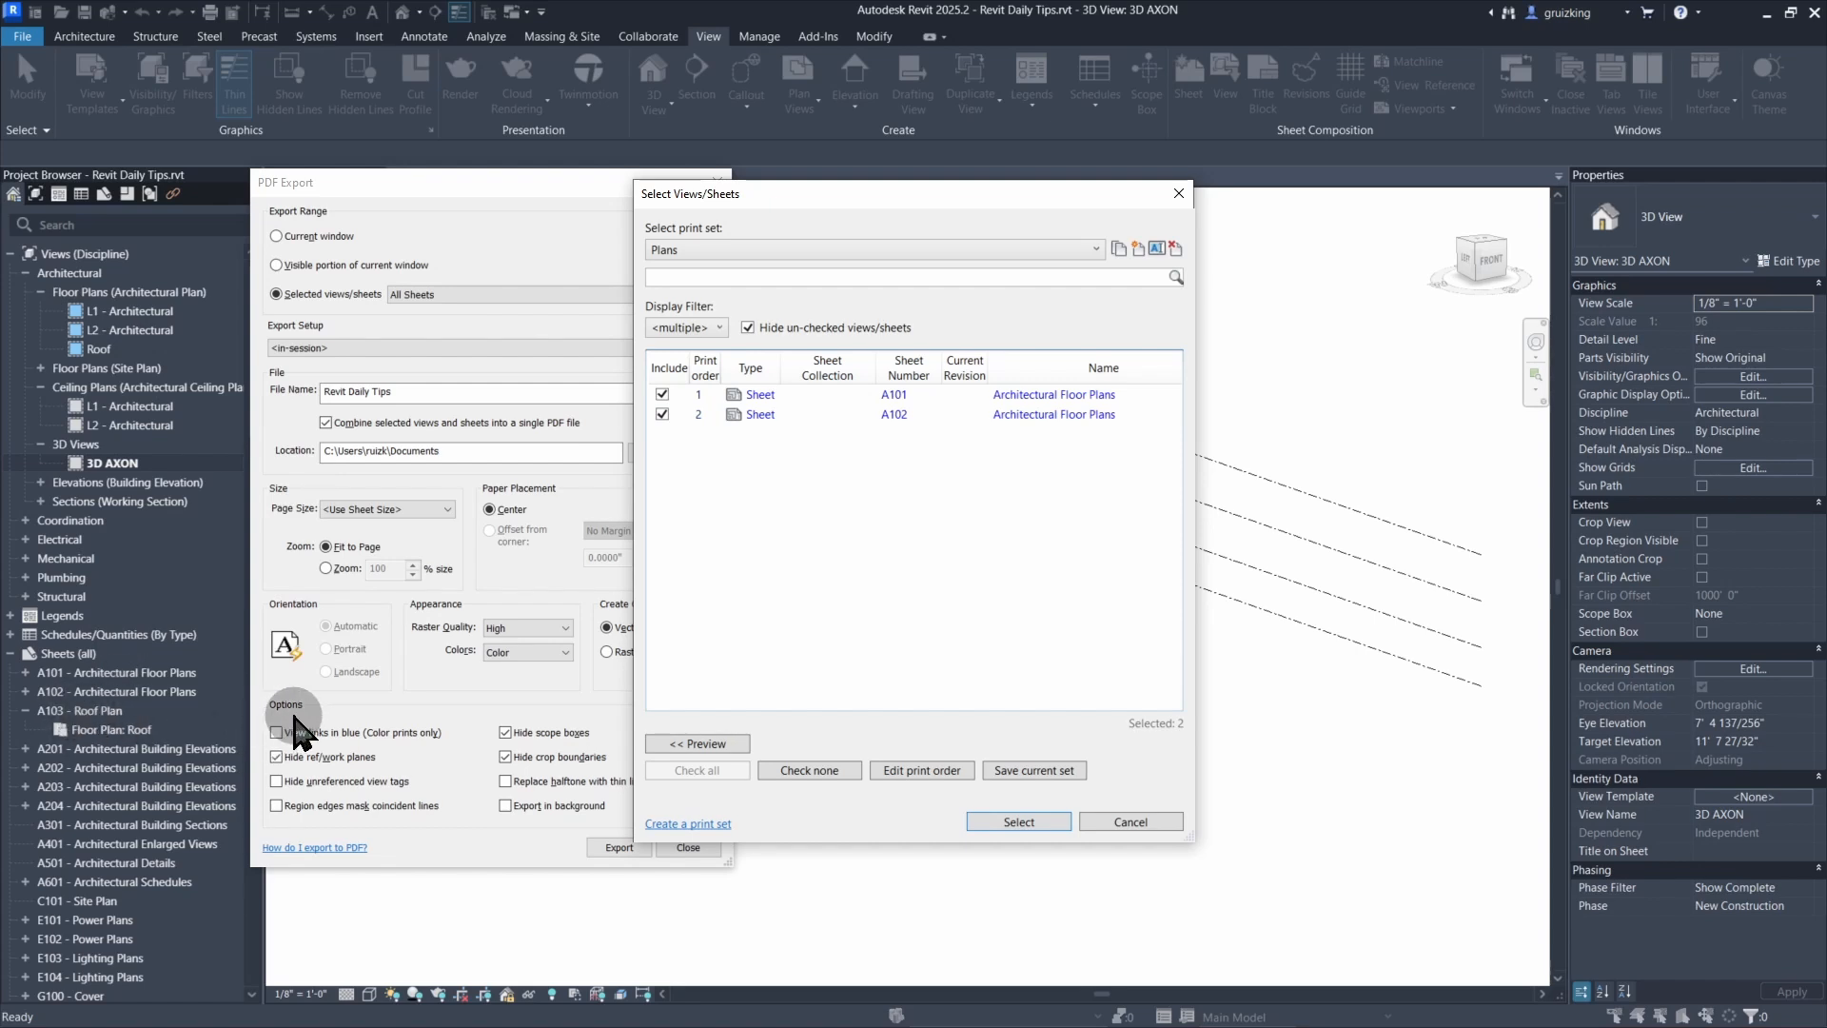
- Show the un-checked views and sheets in the list as well, and sort it by sheet number
click(717, 328)
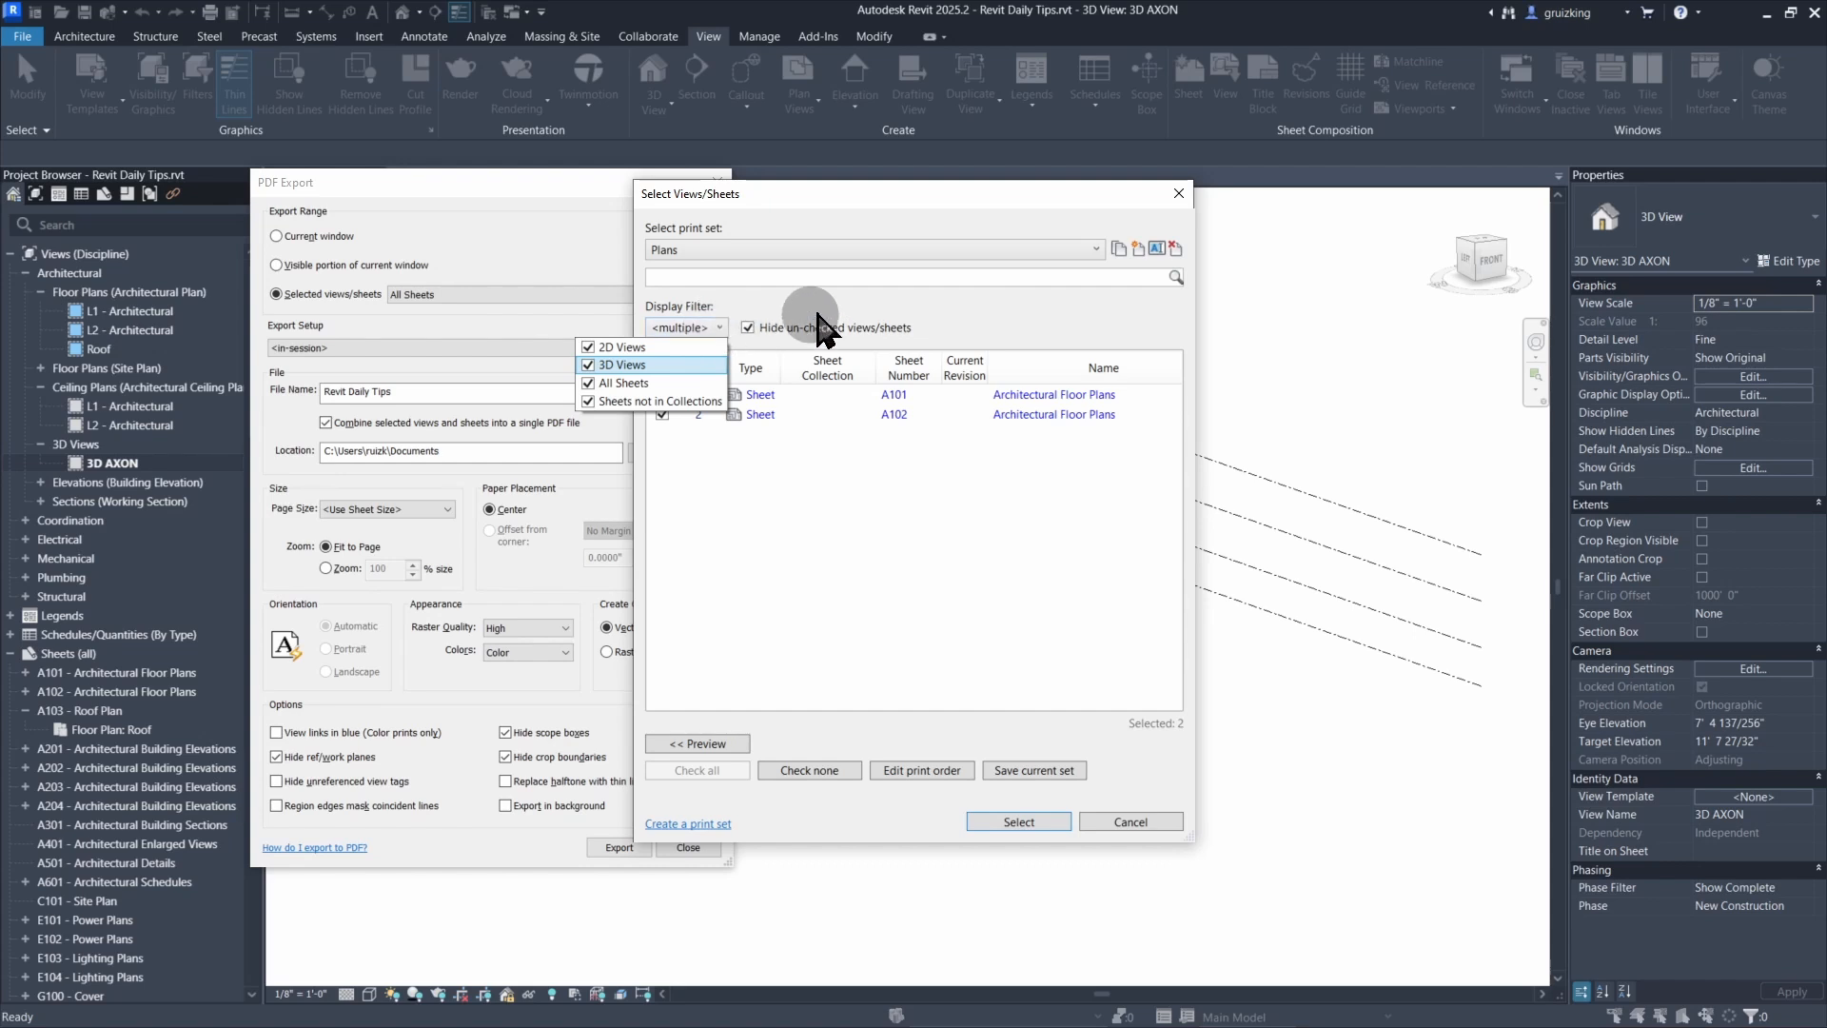
click(1003, 293)
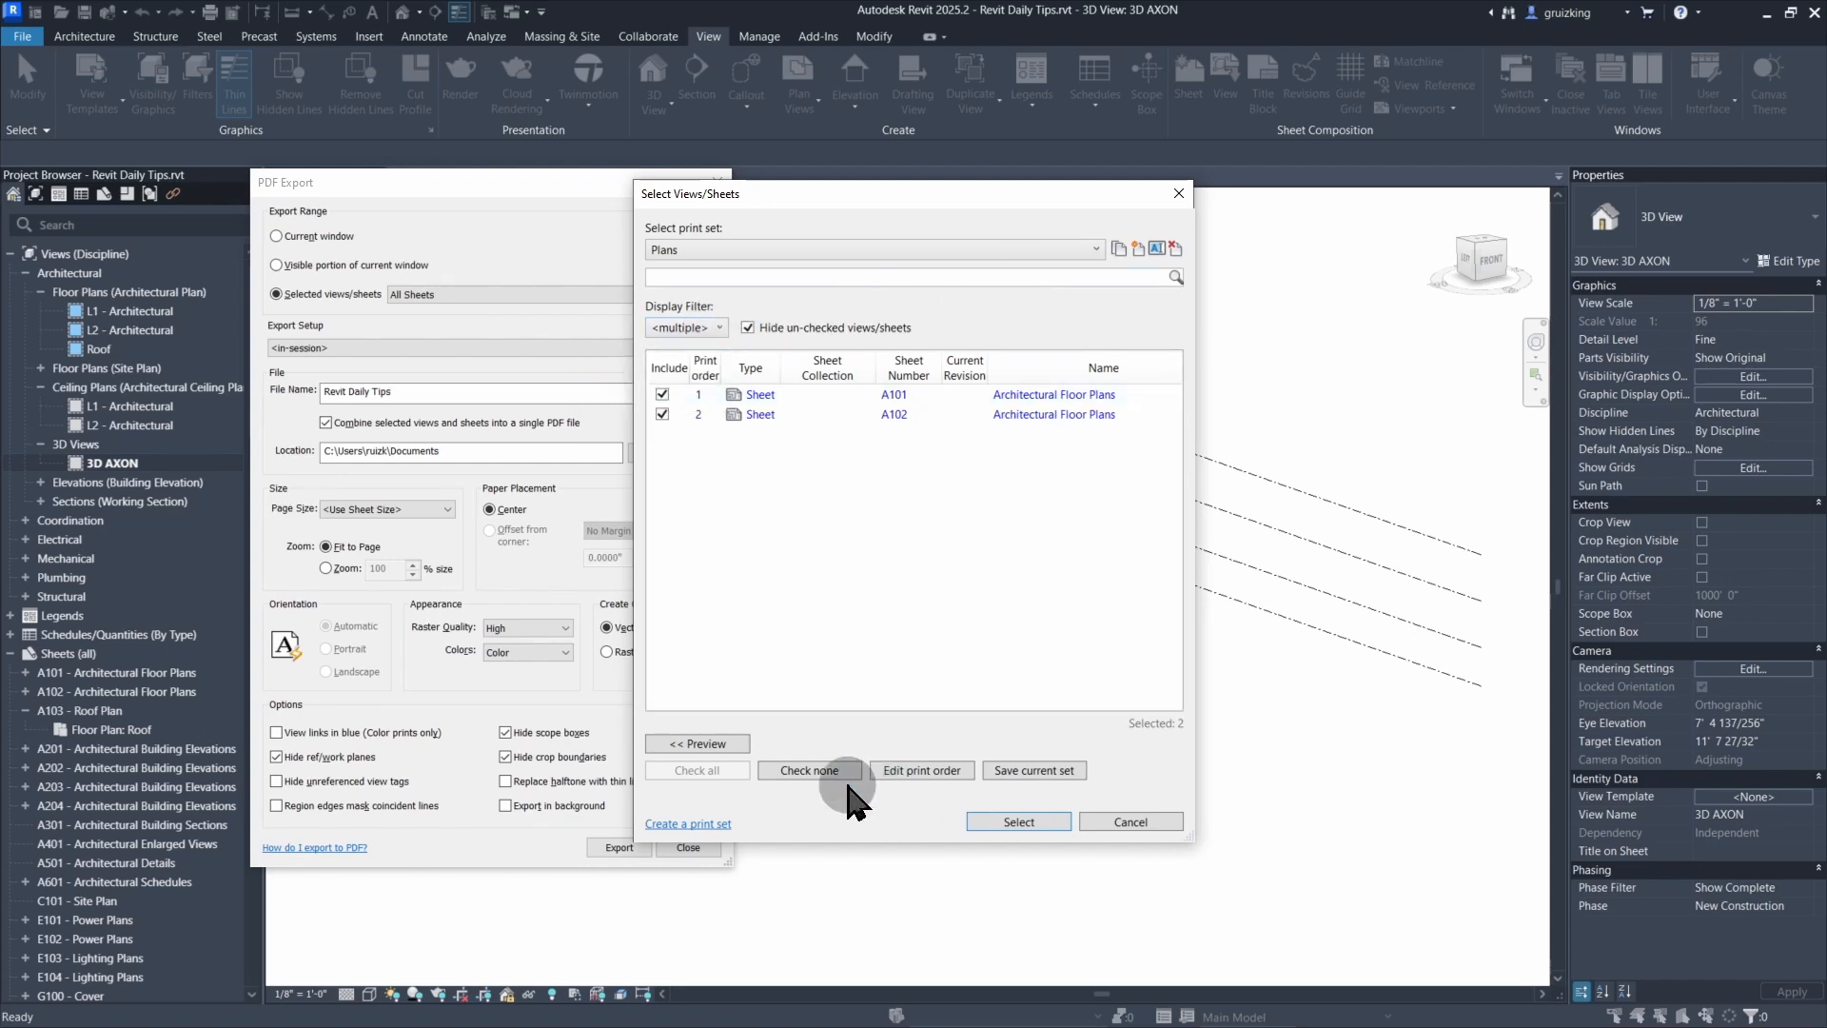
click(714, 327)
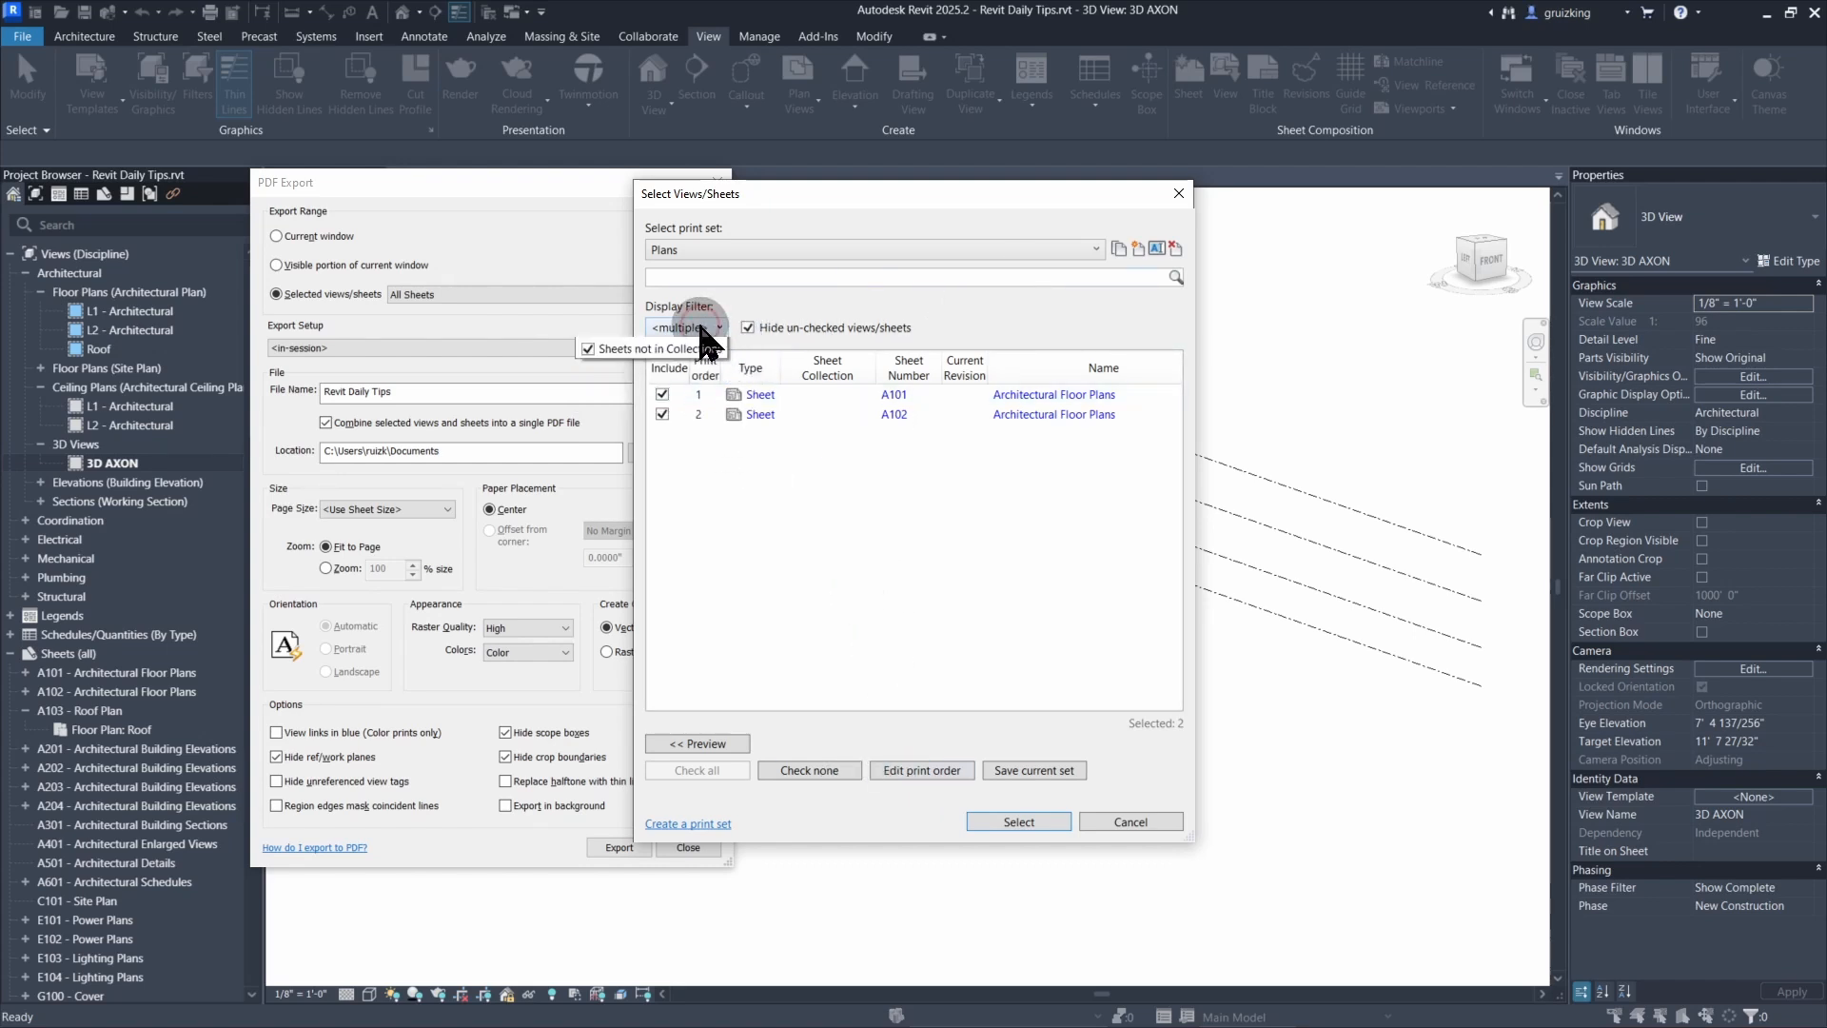
click(750, 328)
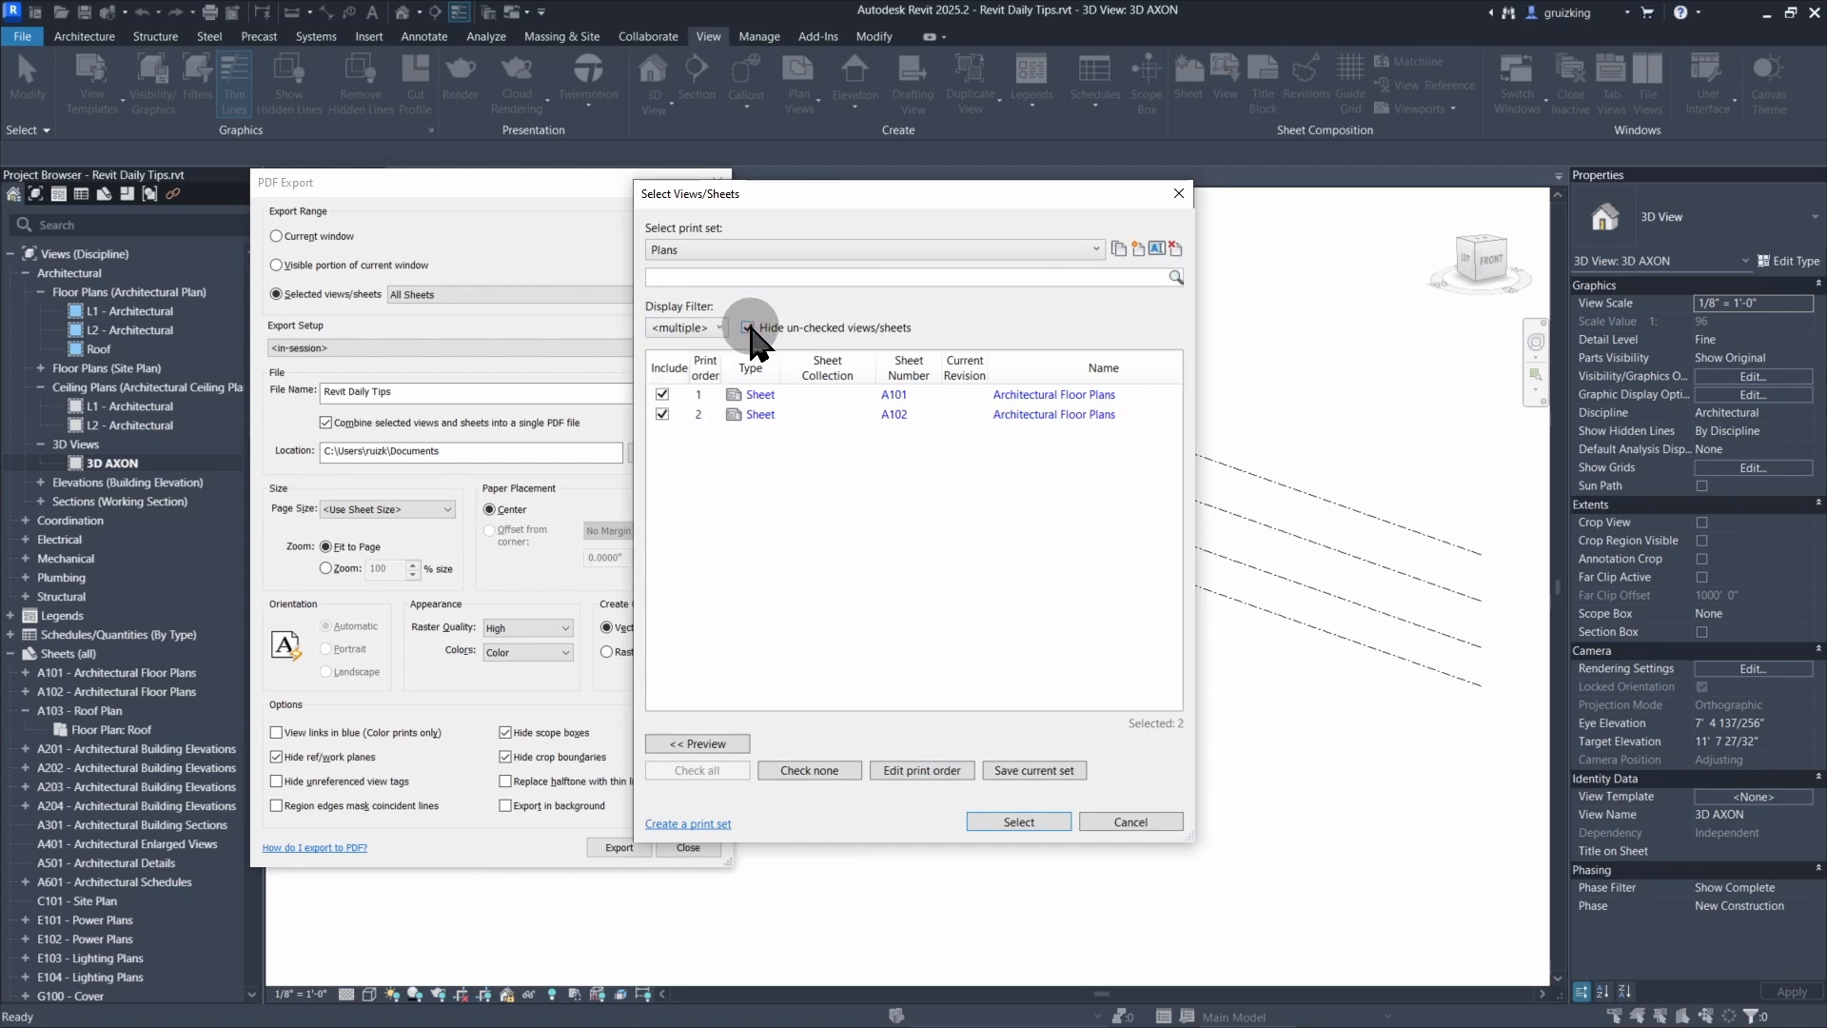
click(748, 328)
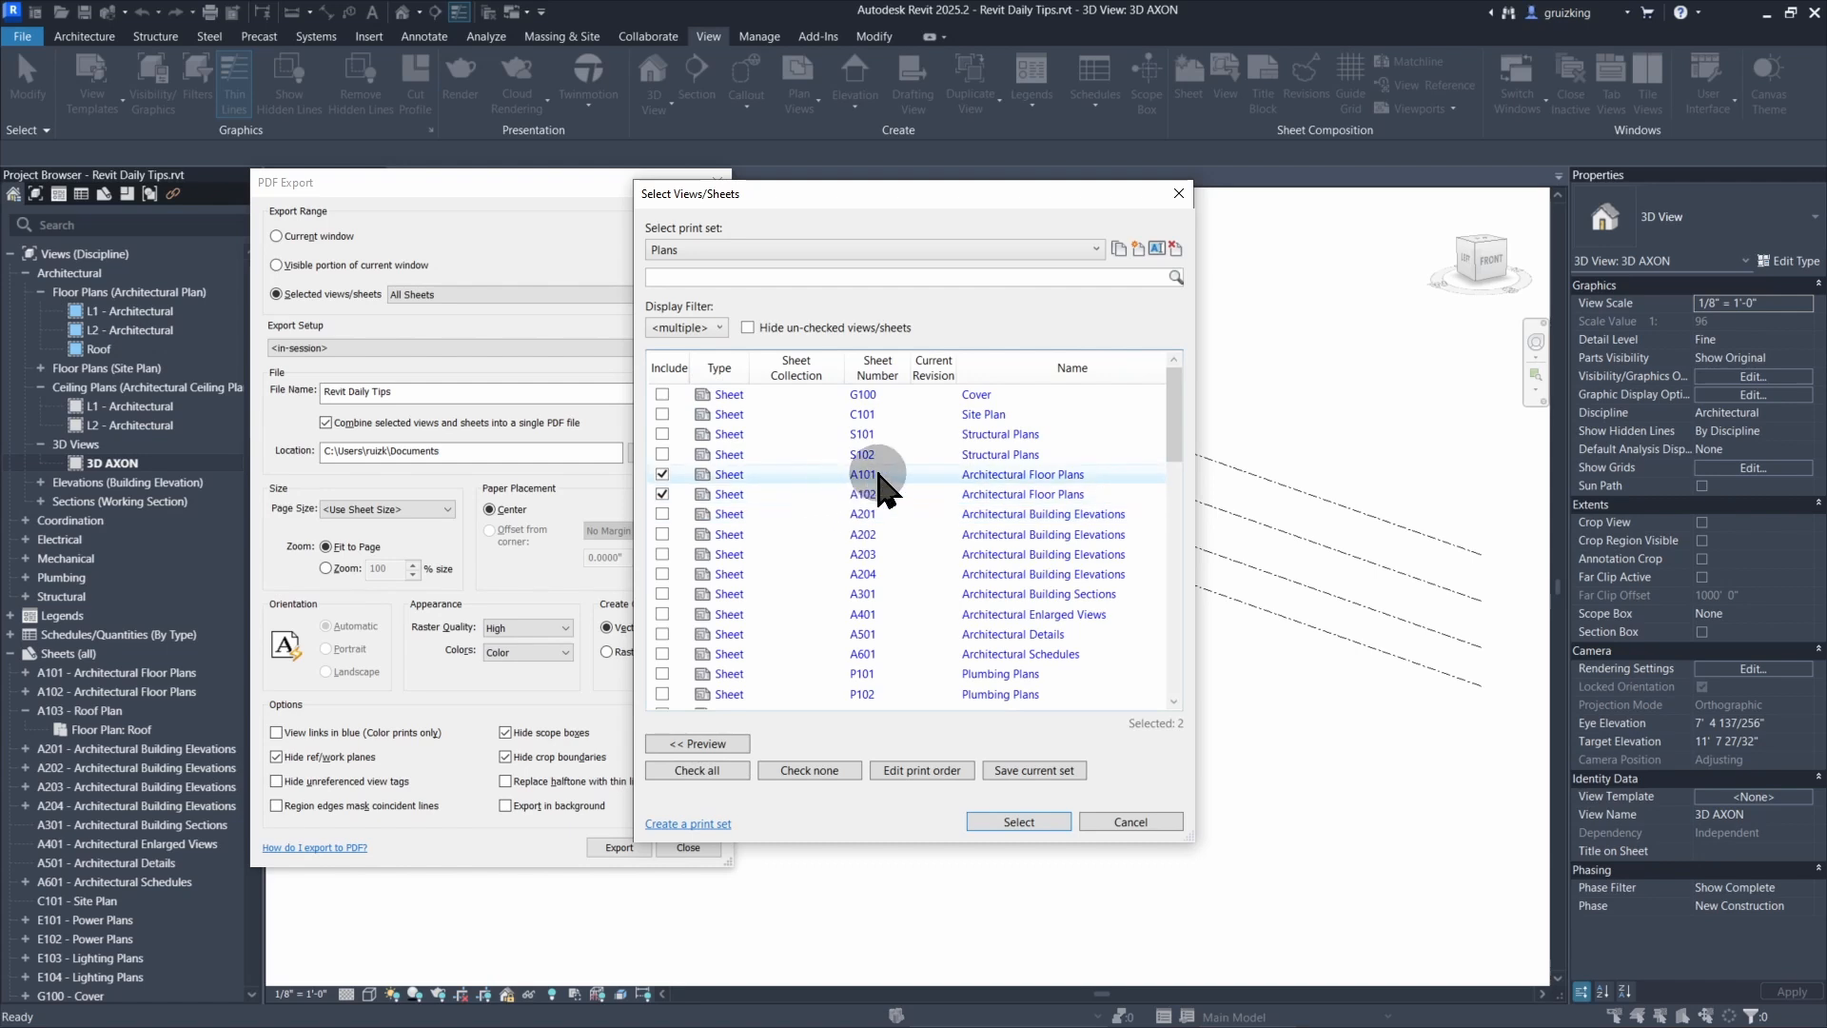
click(880, 368)
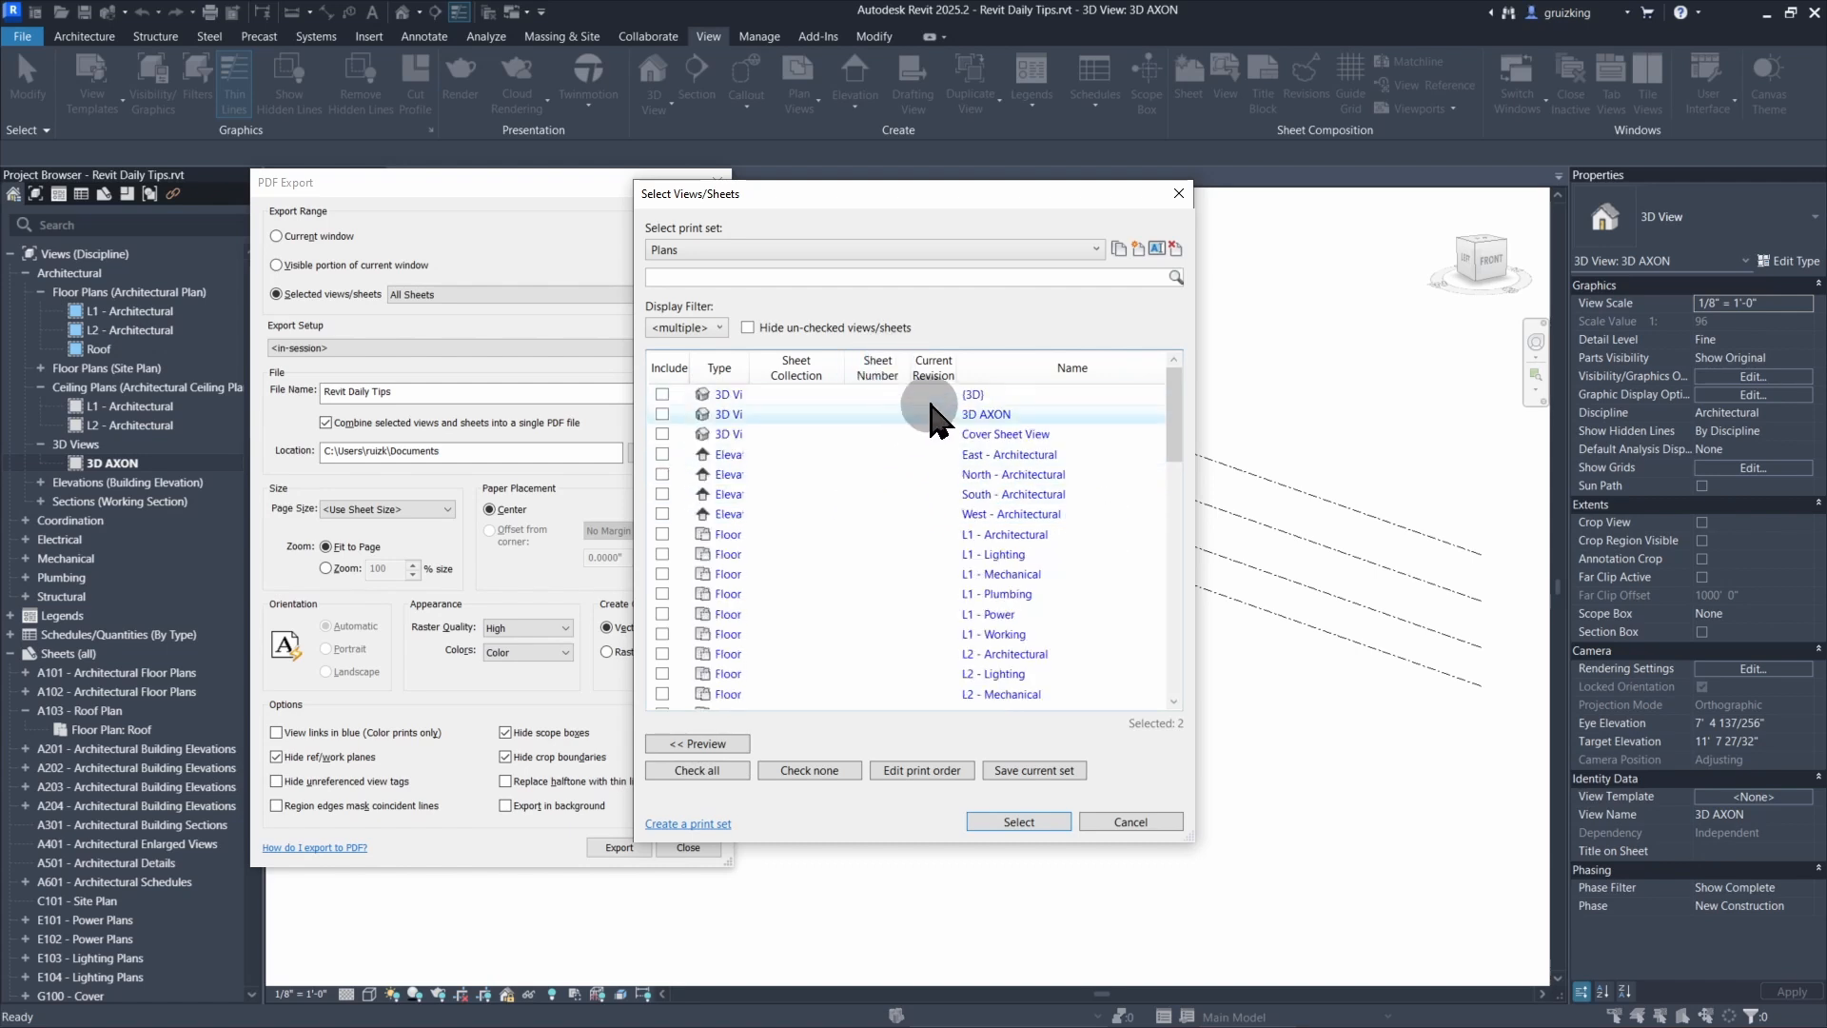
- Include sheet A103 Roof Plan in the Plans print set, save the set for future sessions, and check its contents
scroll(921, 571, down, 1)
scroll(921, 581, down, 10)
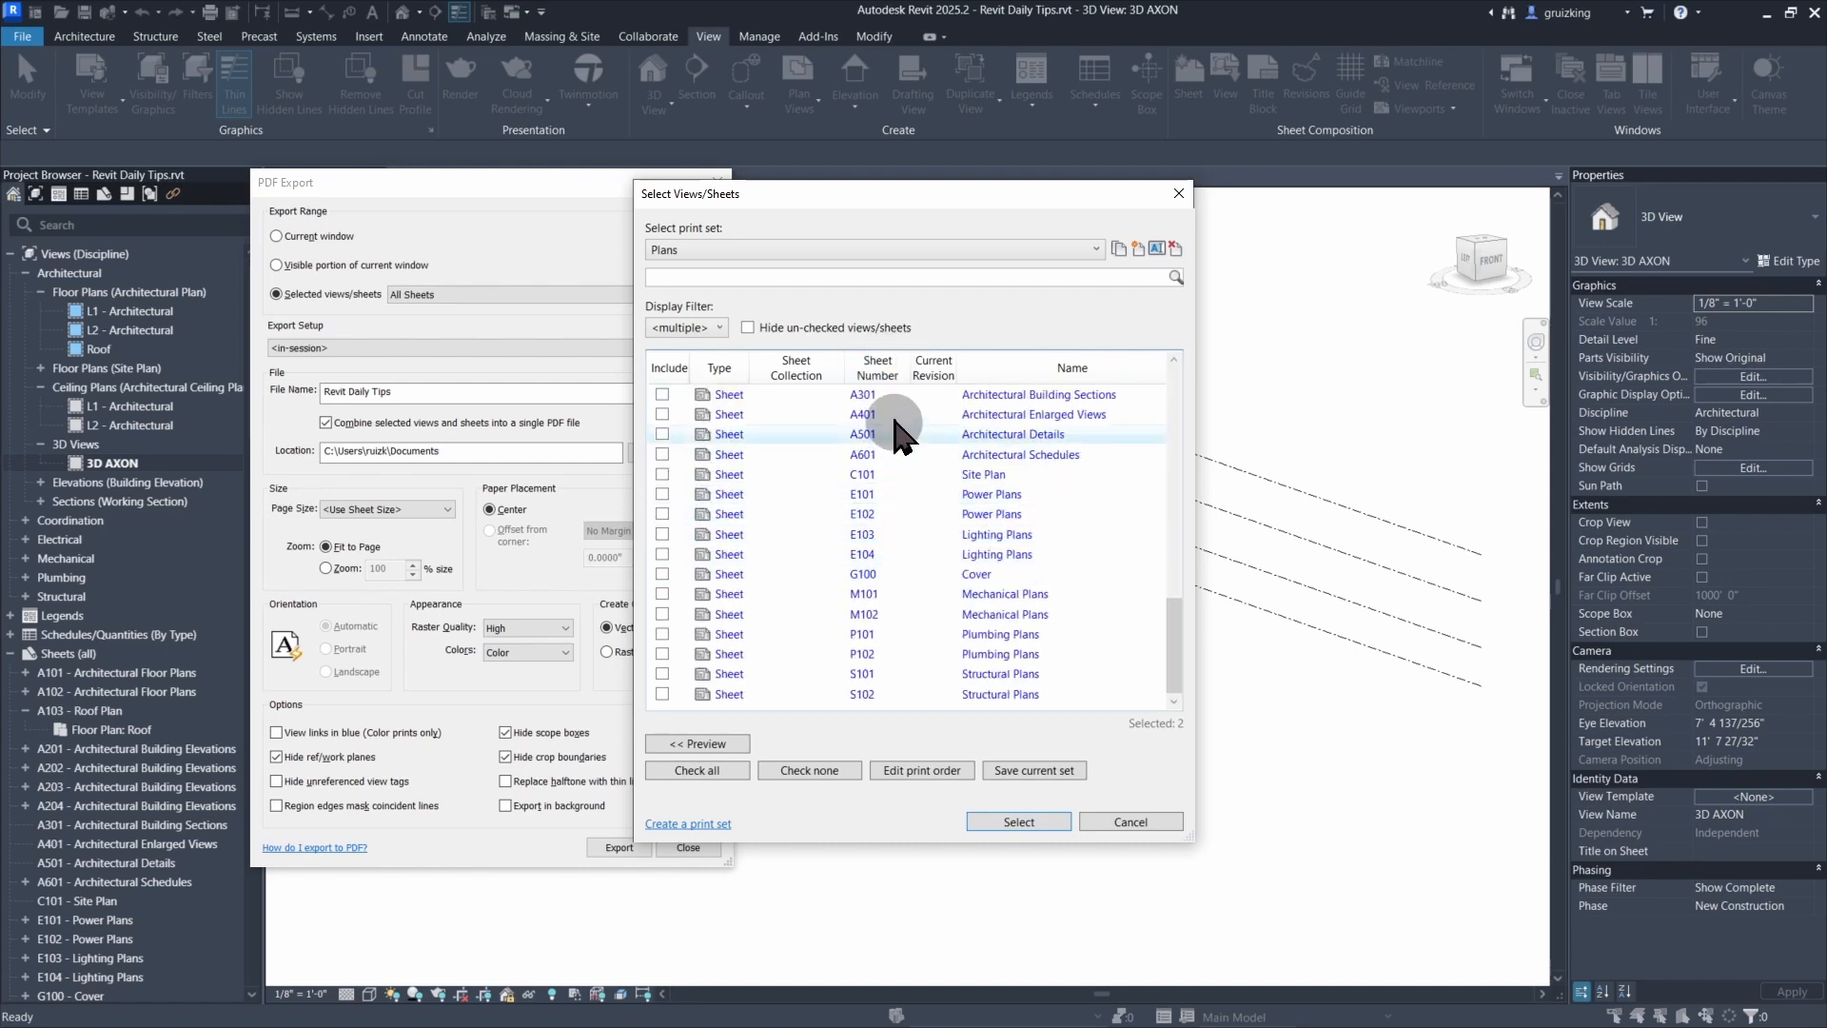
scroll(871, 429, up, 2)
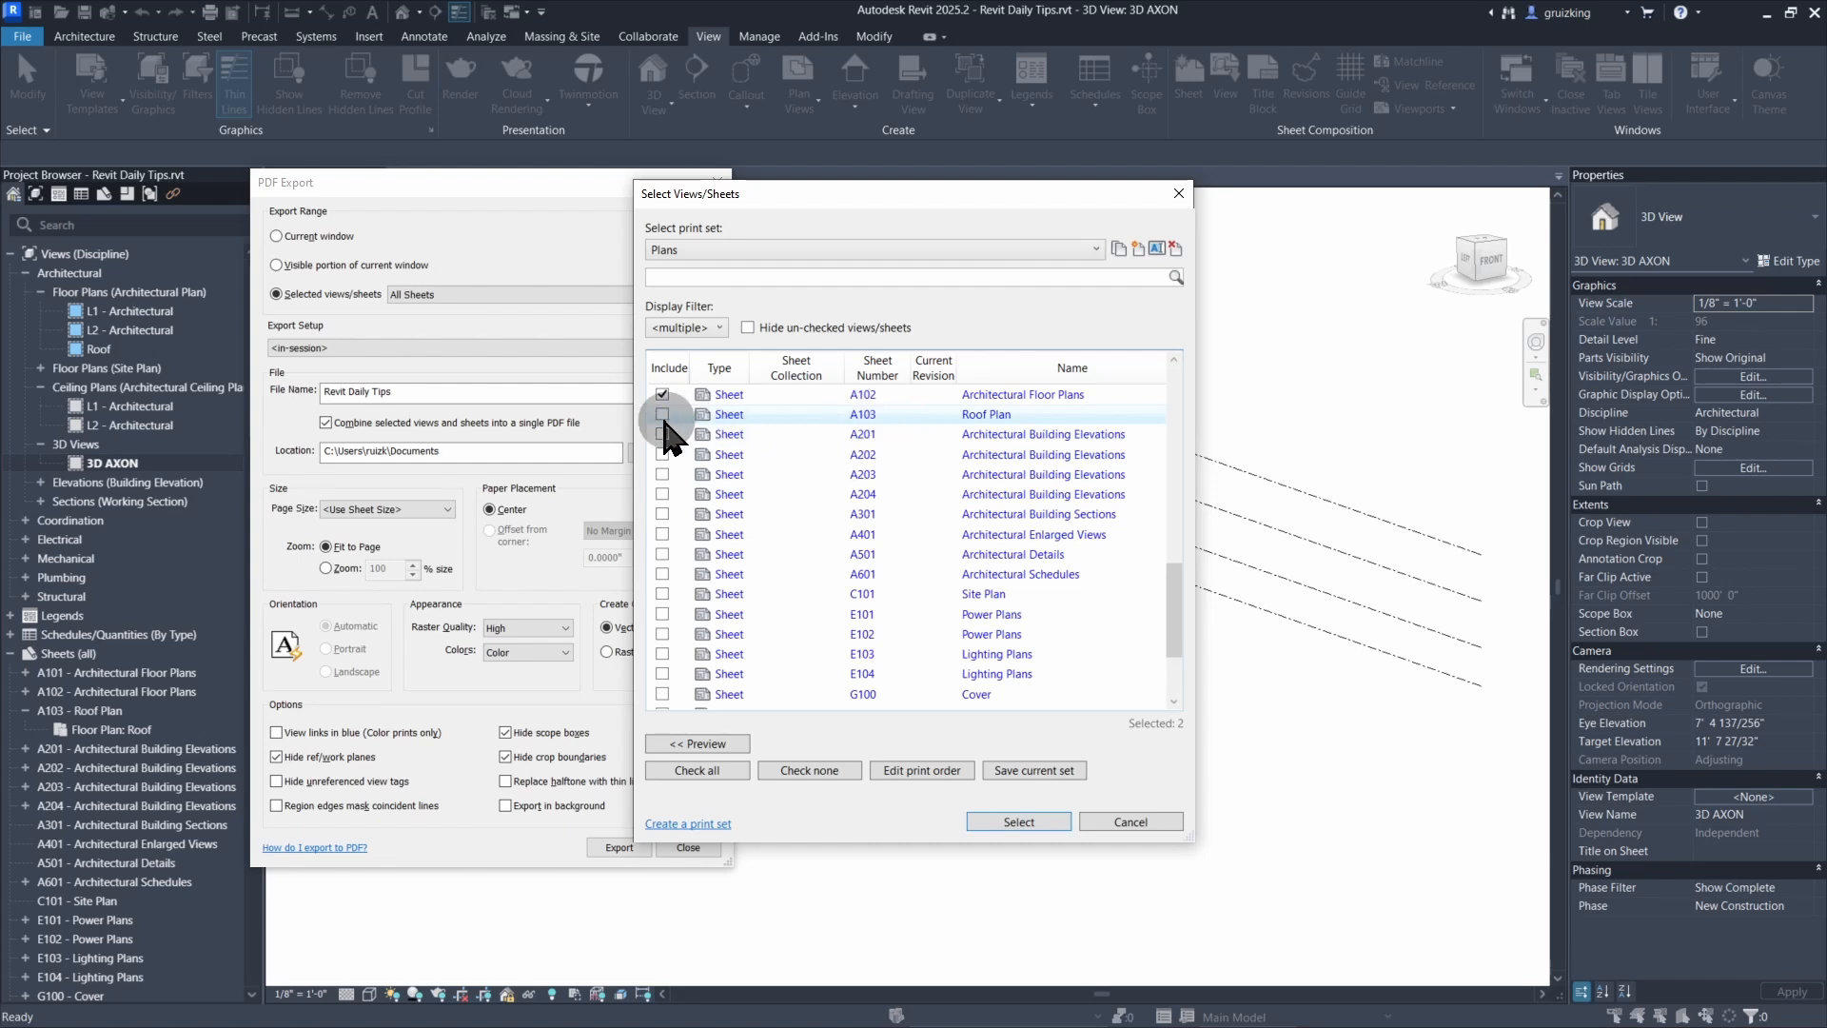
click(1015, 822)
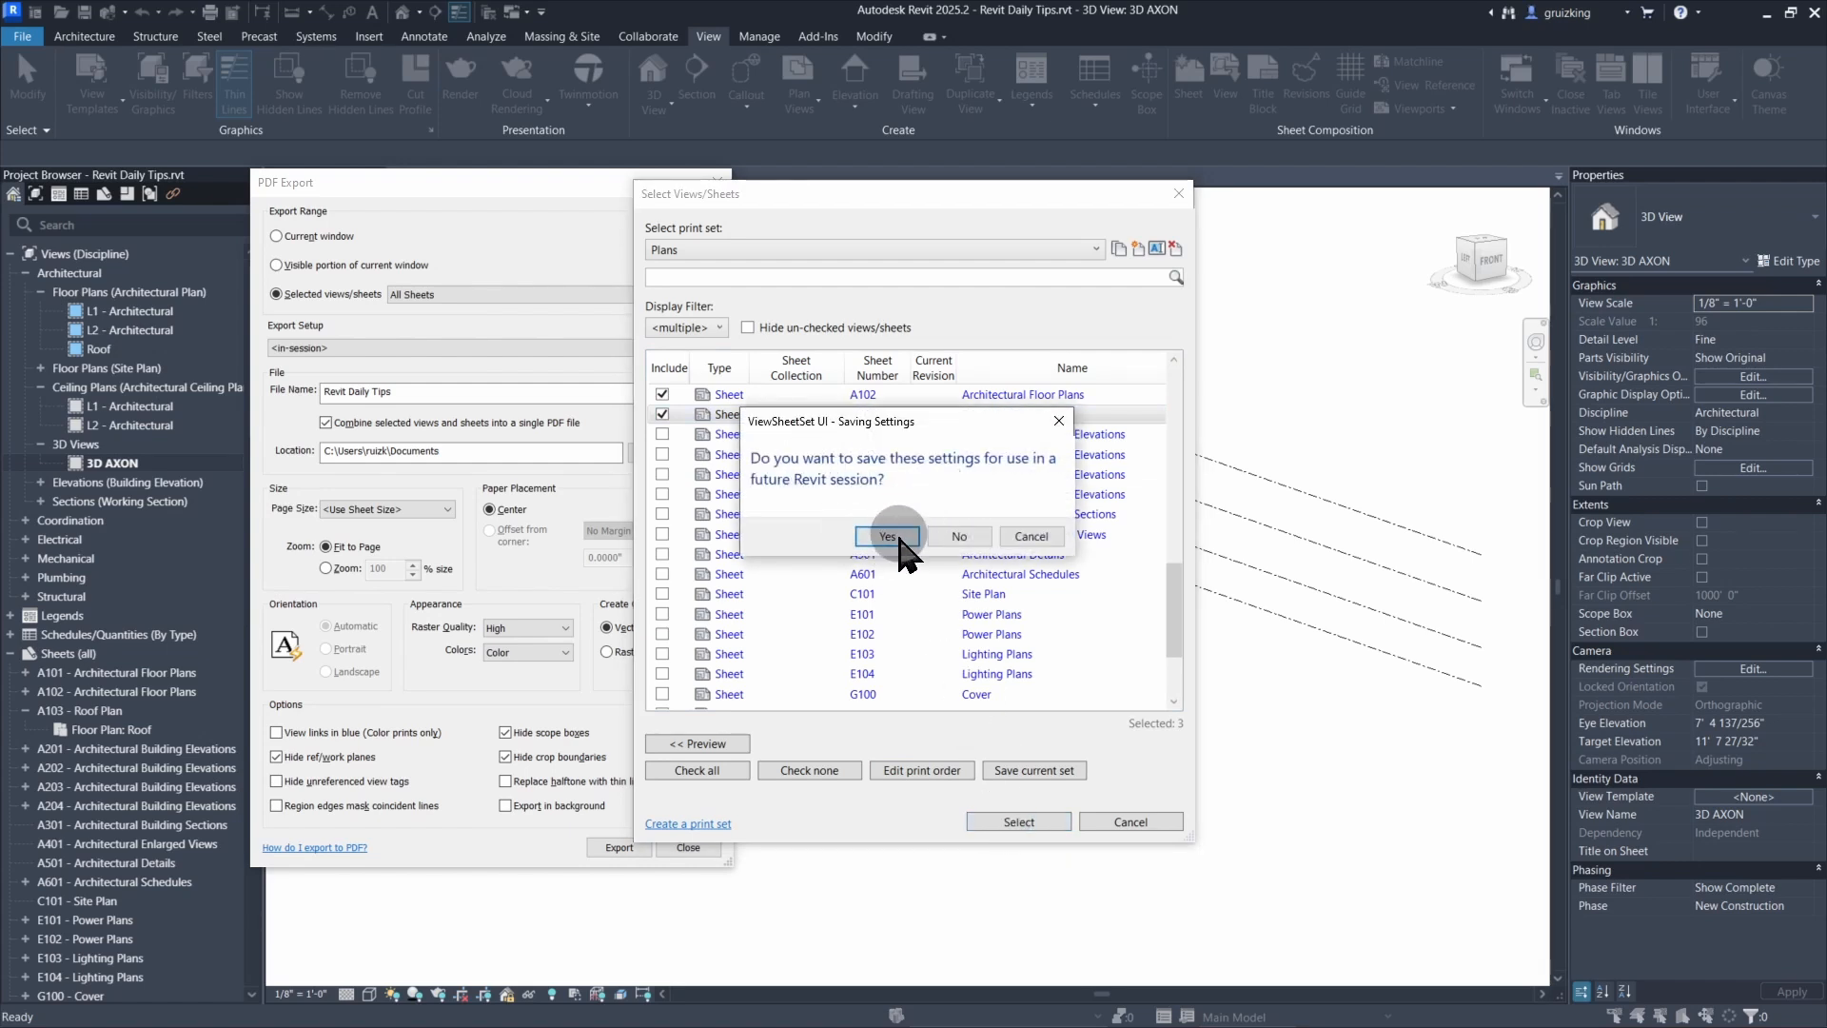
click(890, 537)
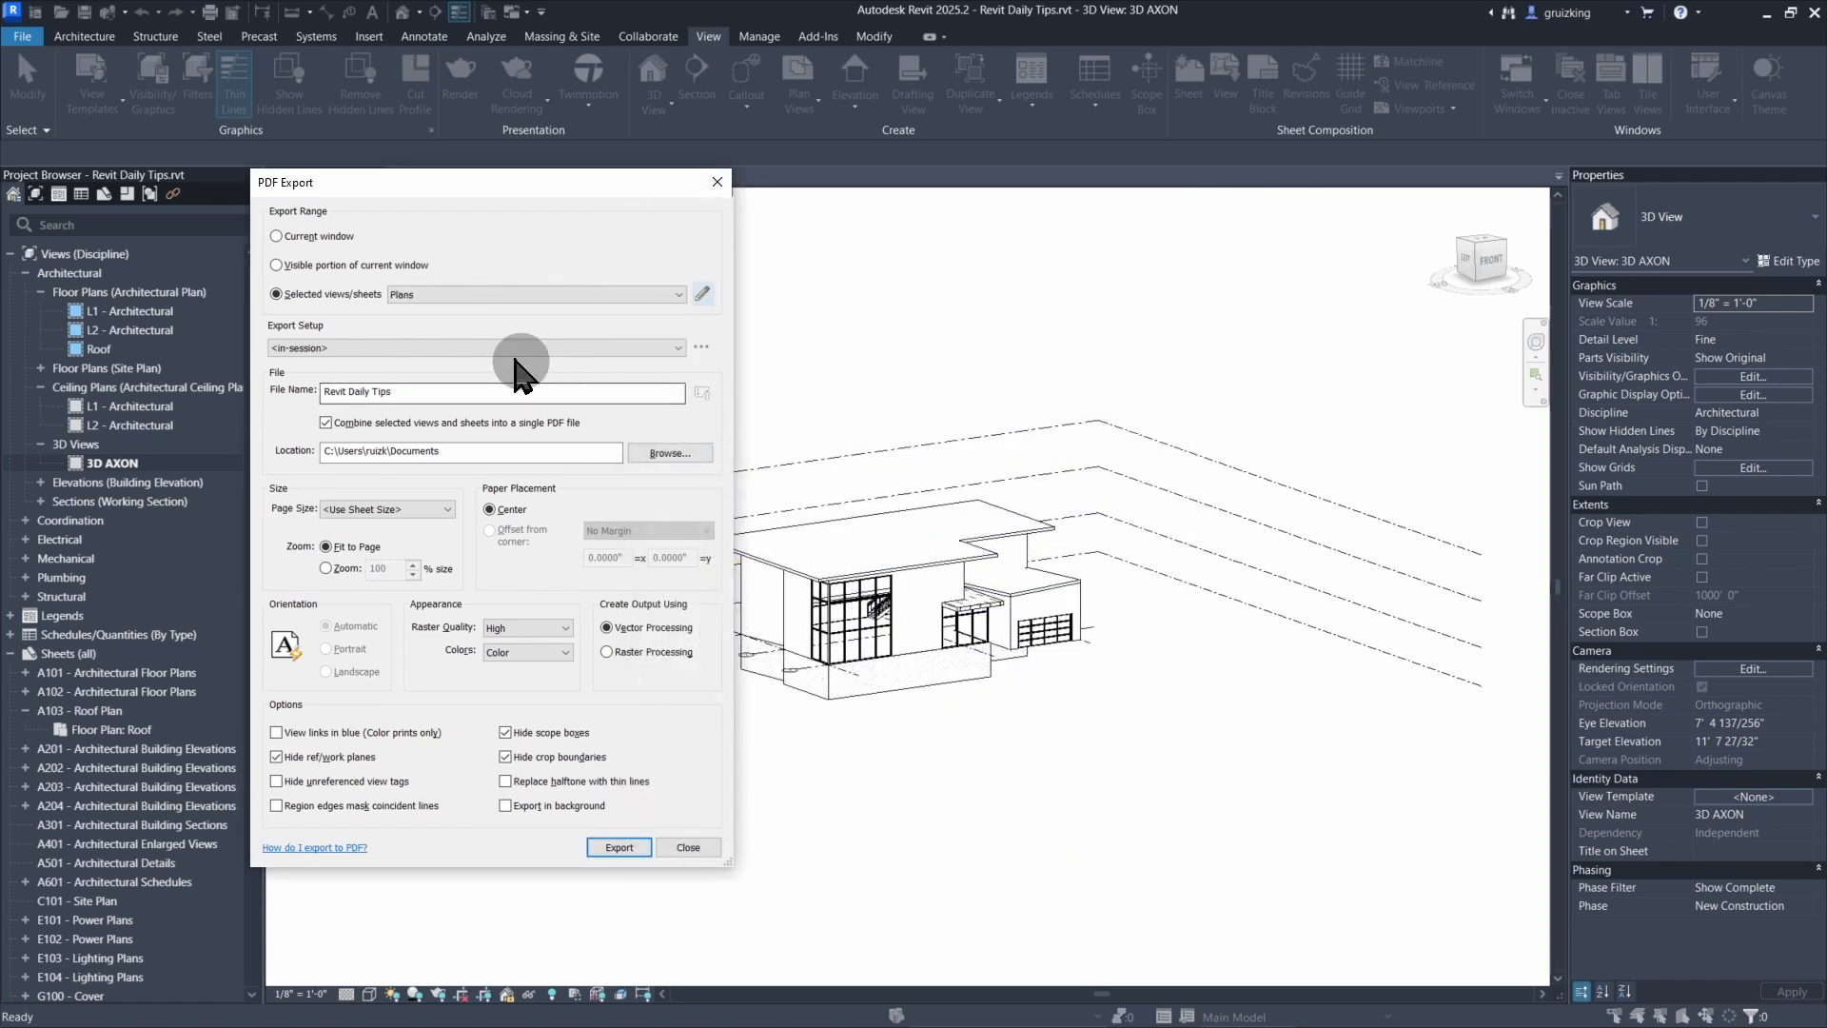
click(704, 294)
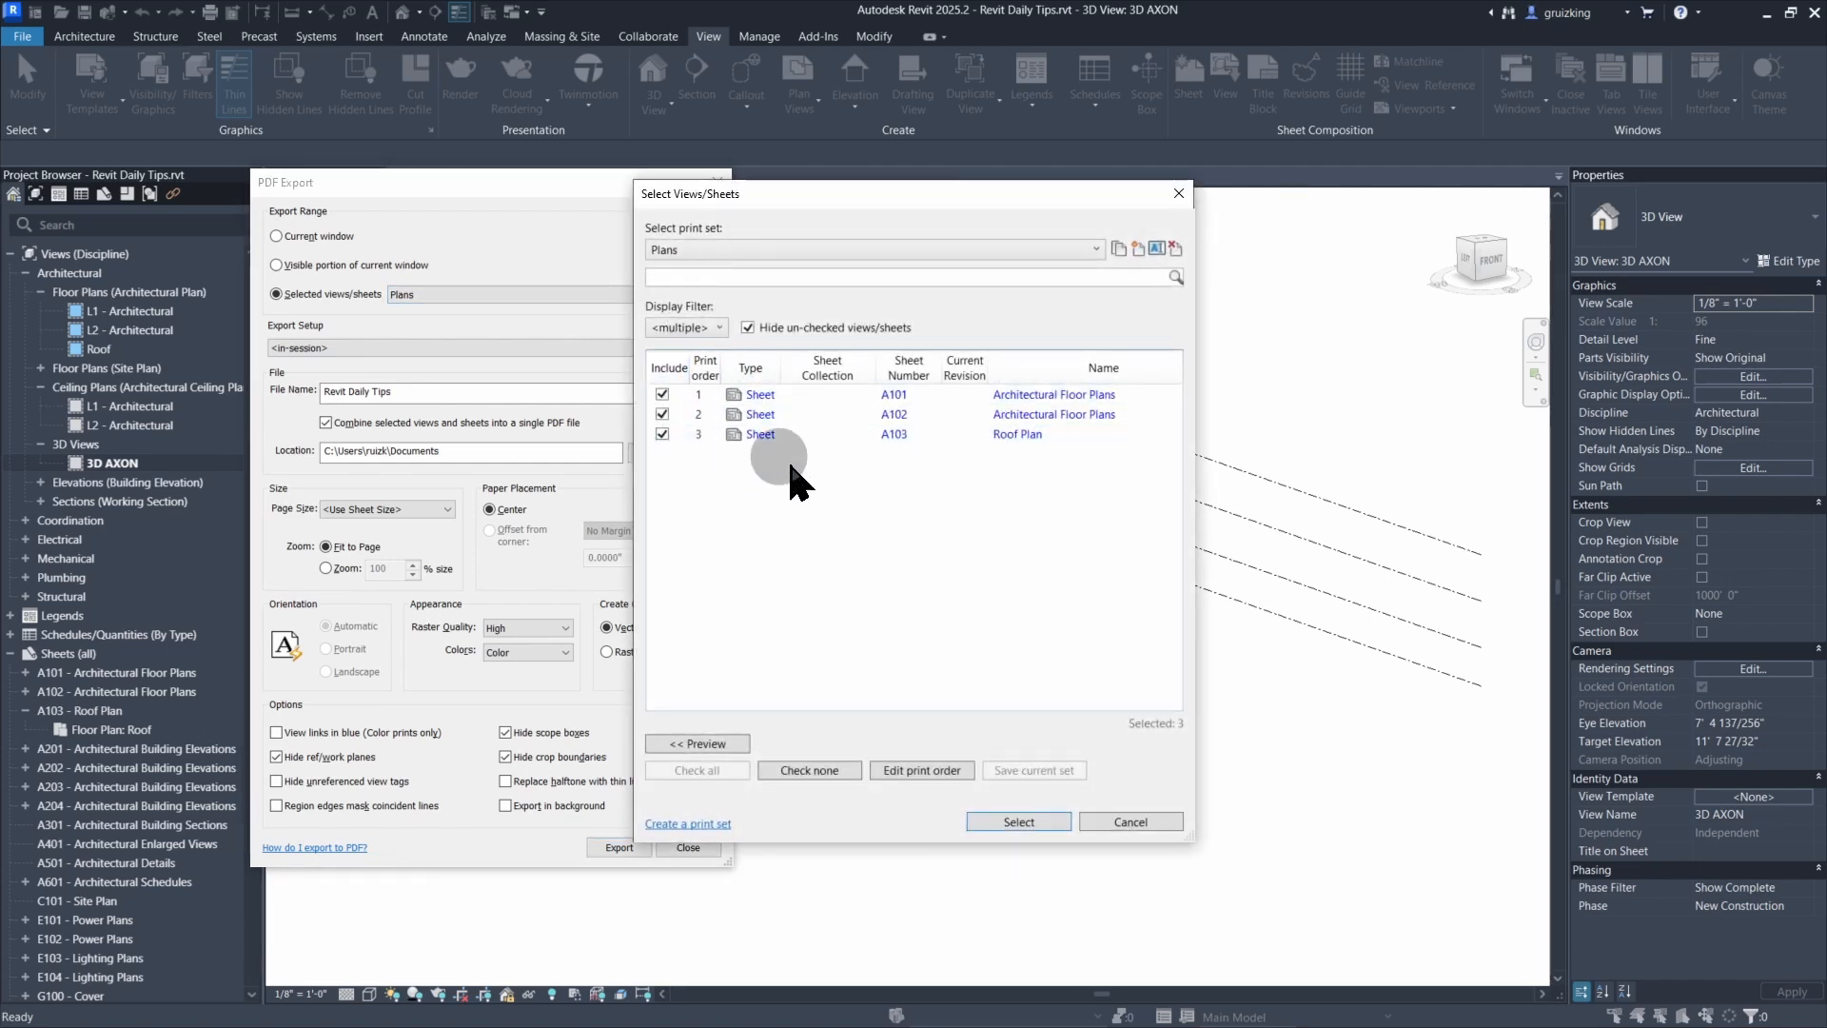
click(1105, 823)
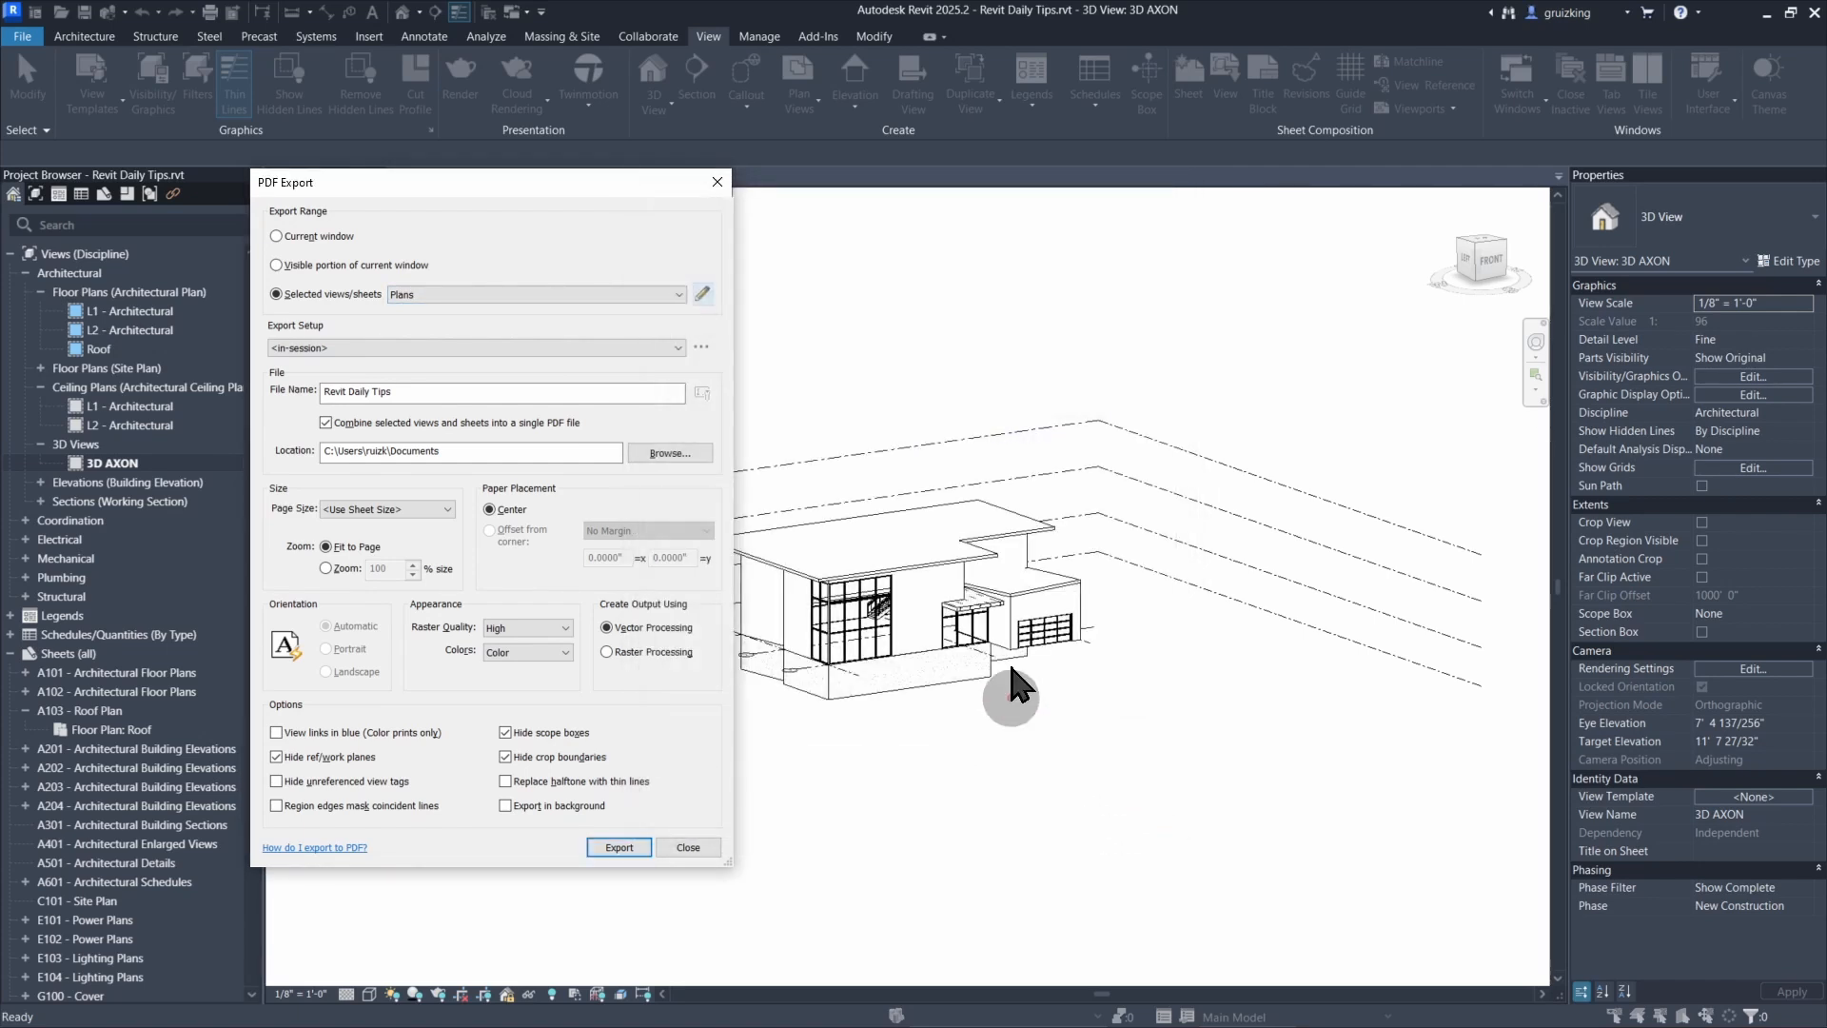
- Turn off combining the sheets into a single PDF and set the naming rules' parameter type to Sheets
click(323, 391)
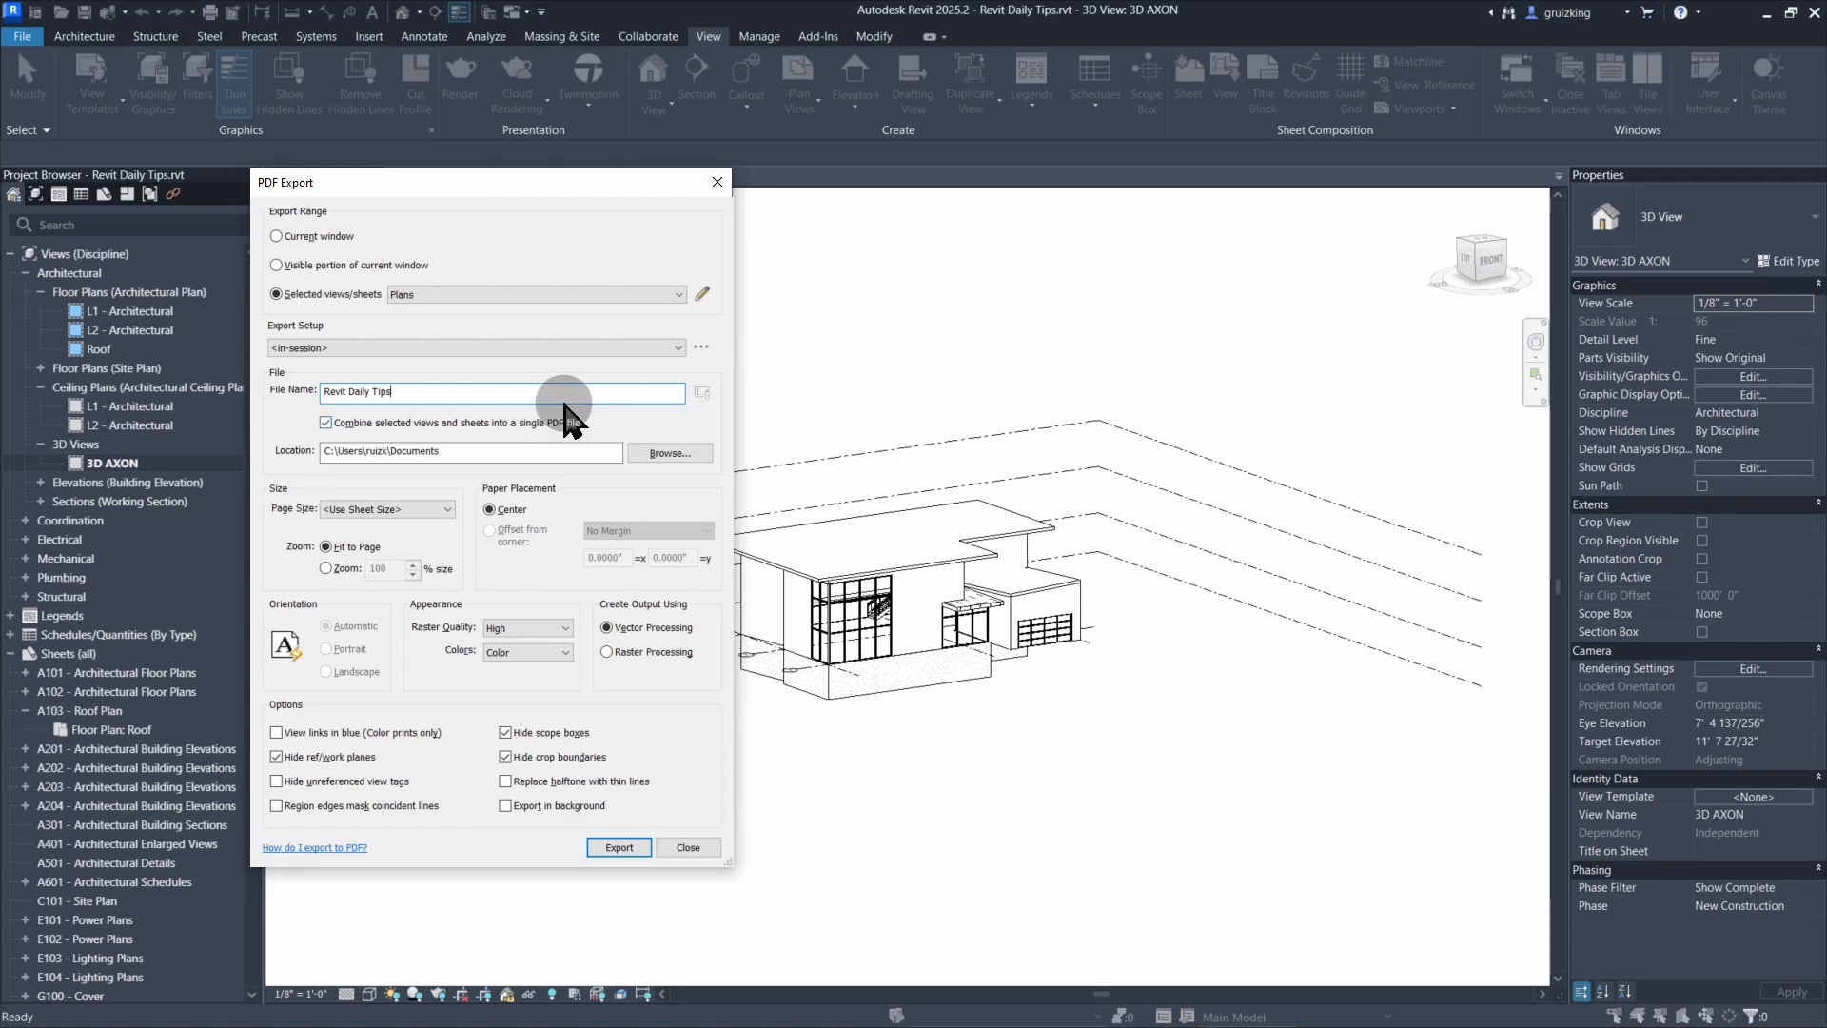
click(345, 423)
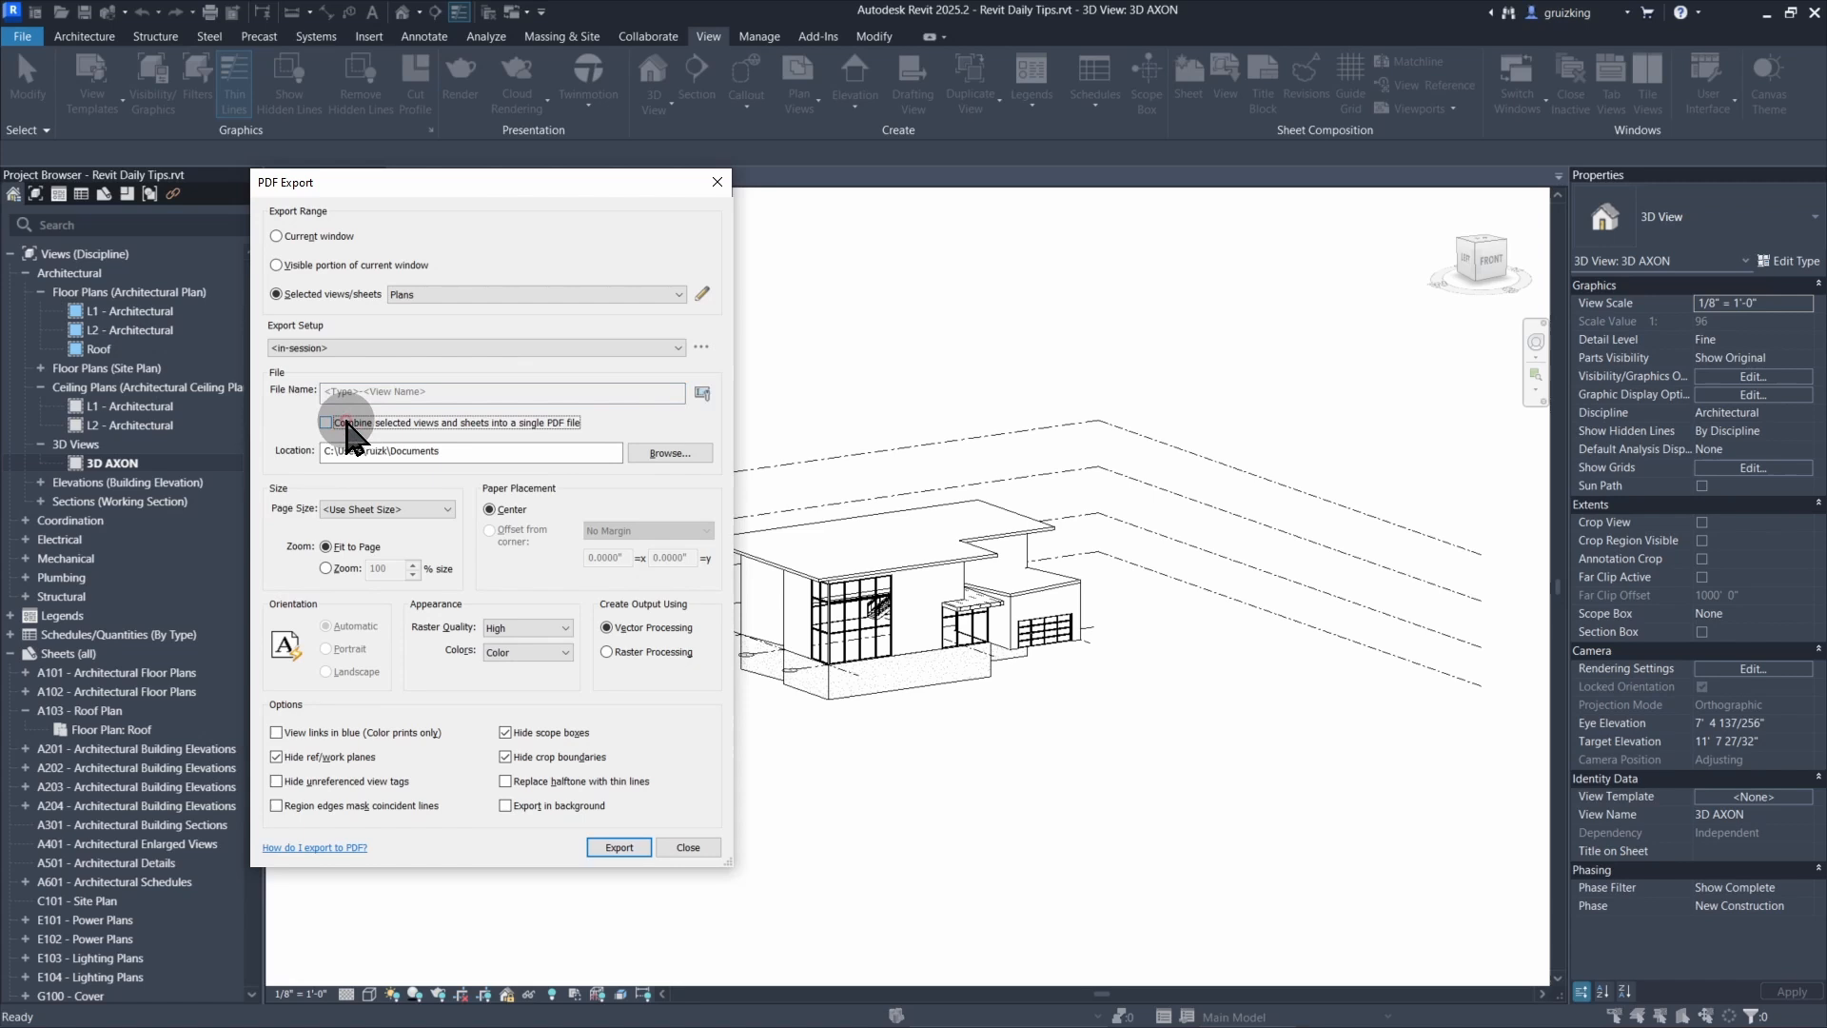
click(703, 400)
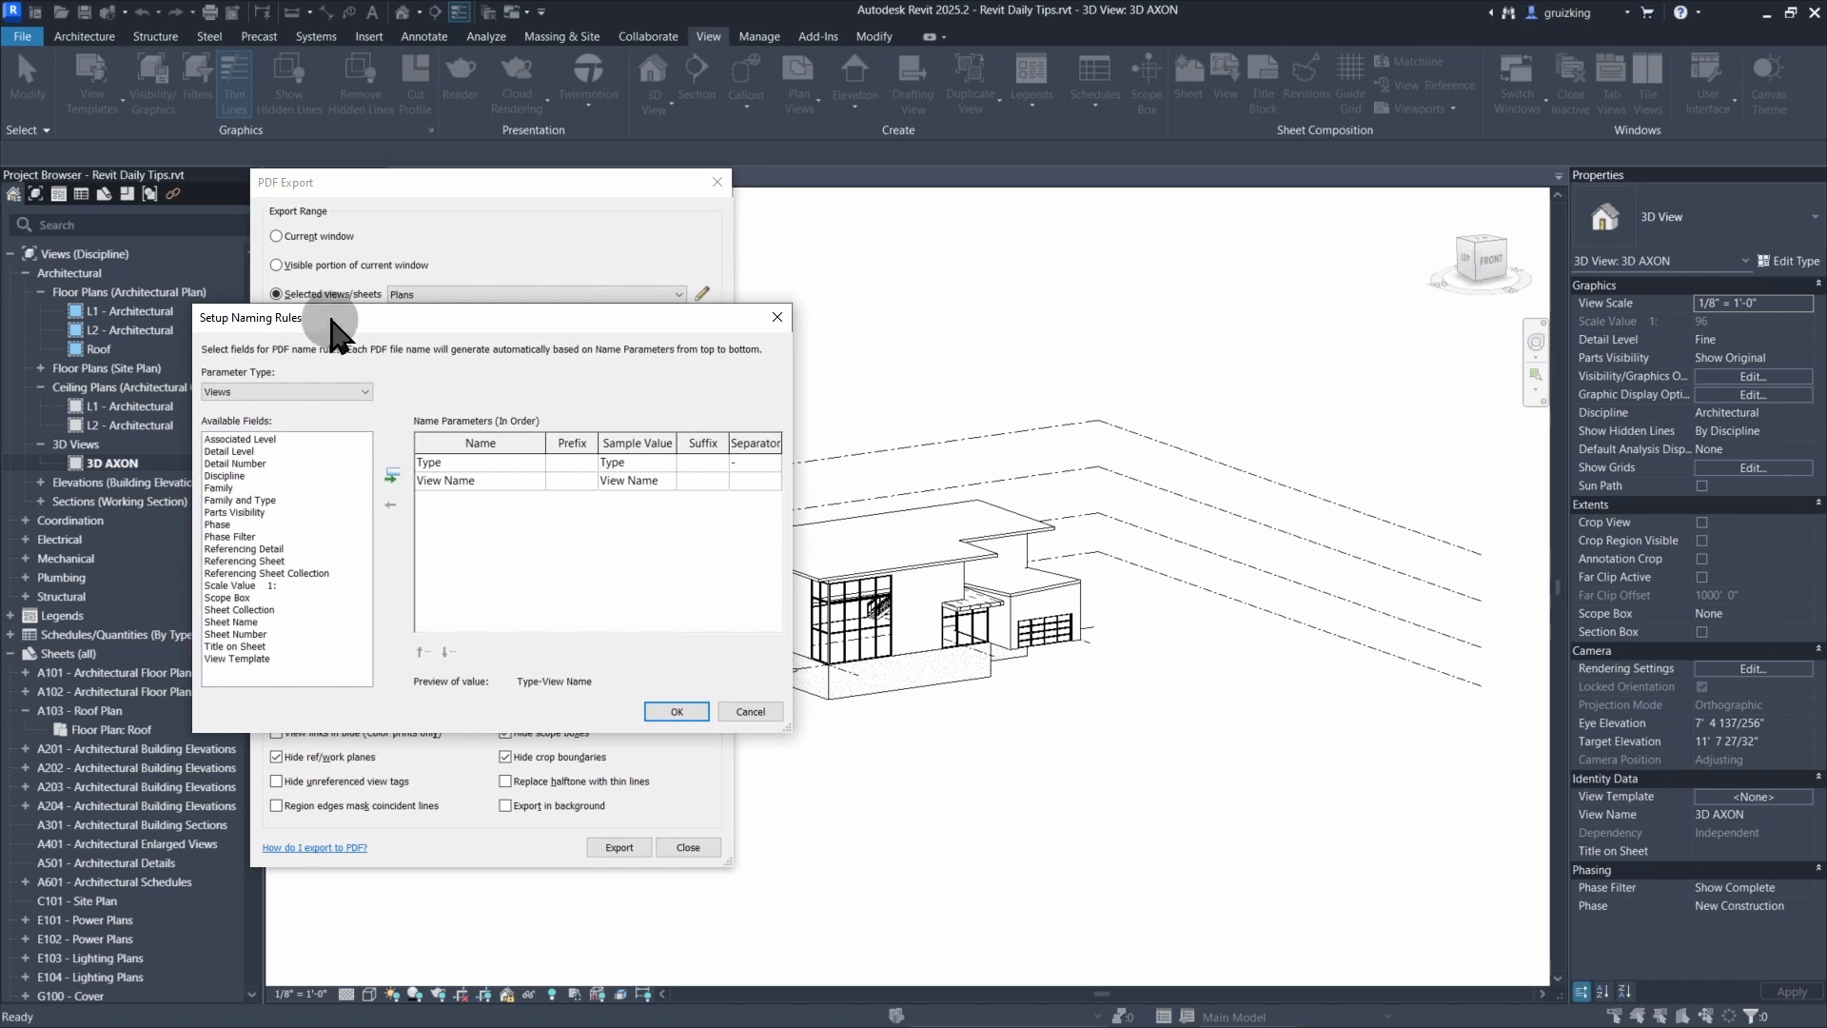
drag(335, 321, 365, 233)
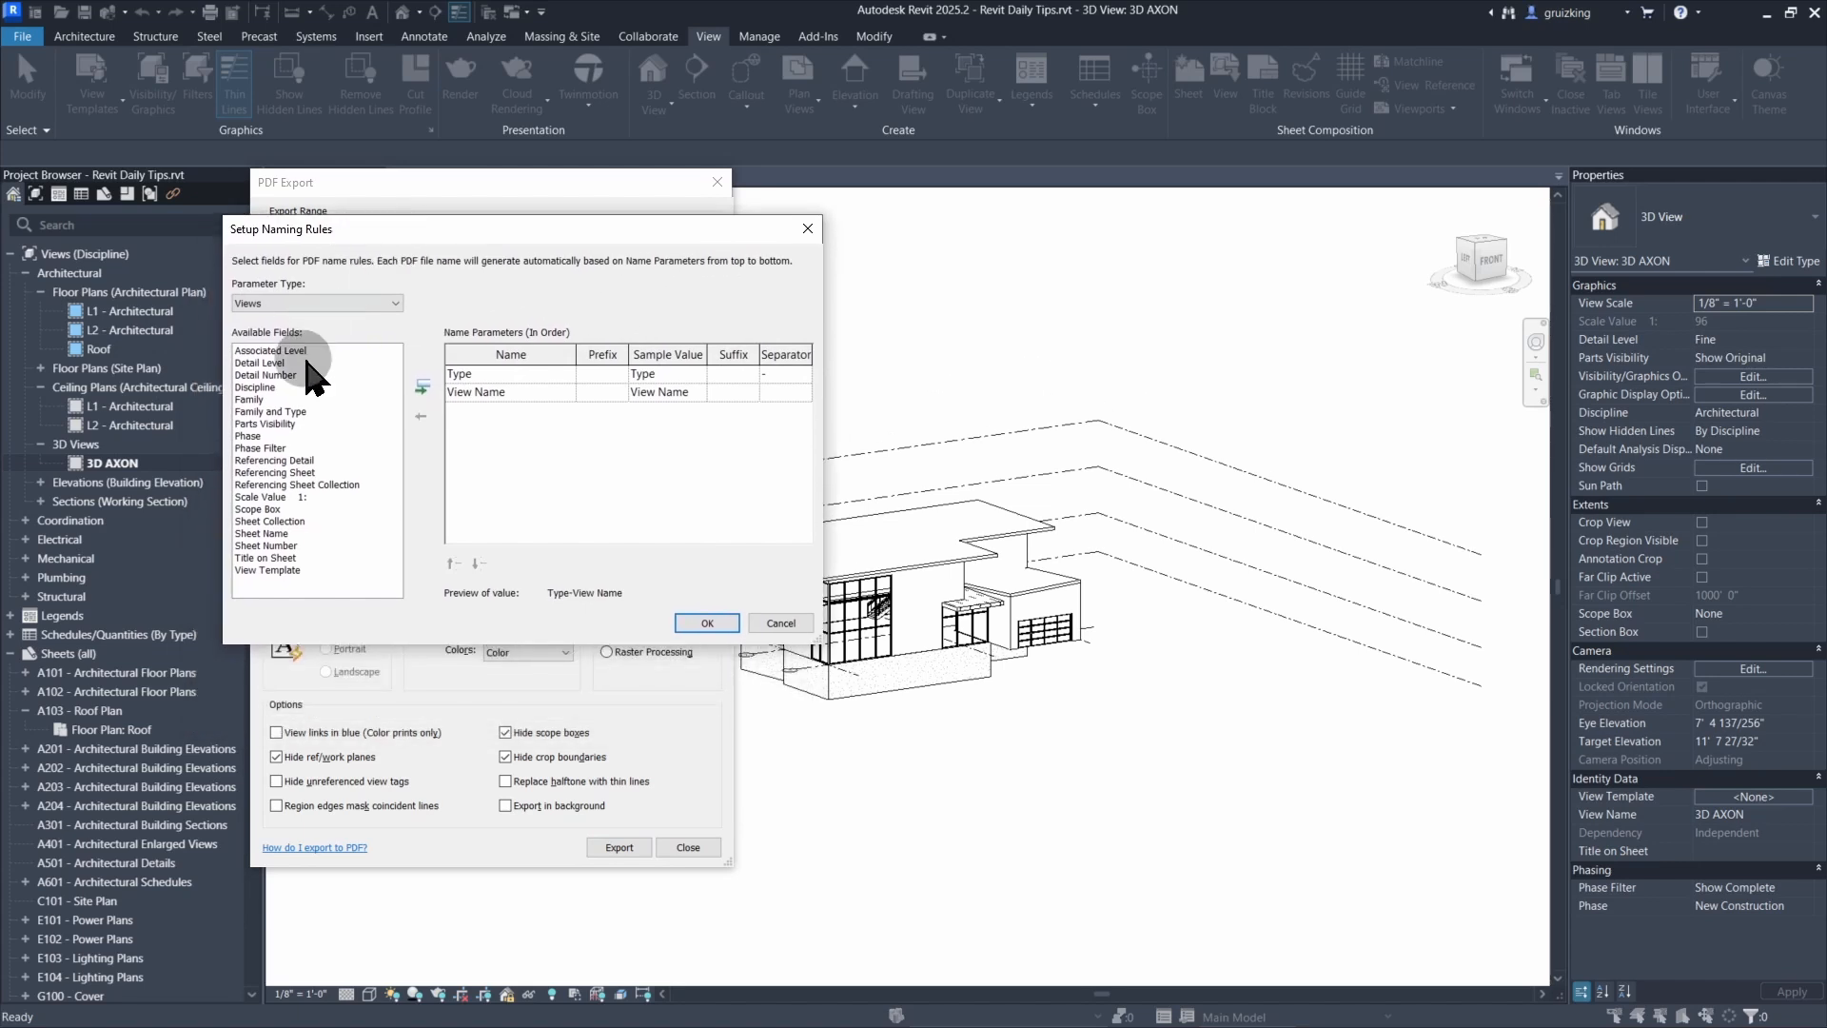
click(299, 301)
click(279, 320)
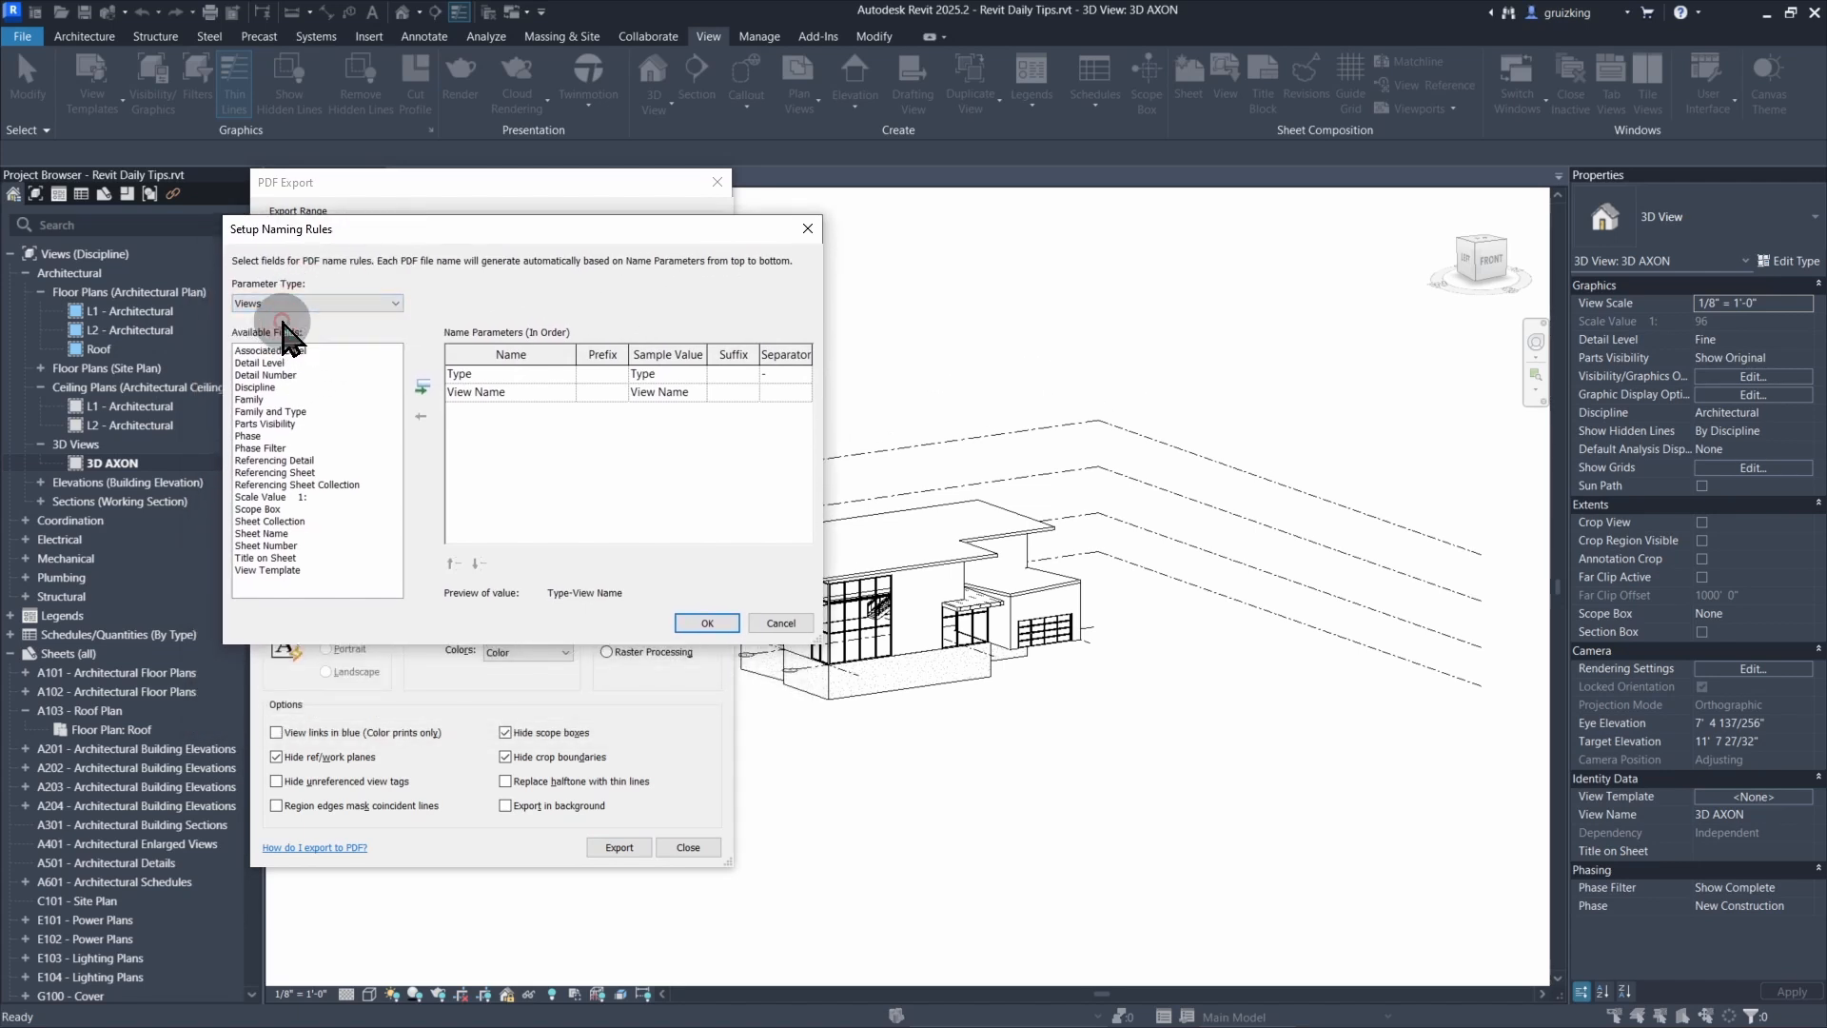
click(289, 305)
click(284, 314)
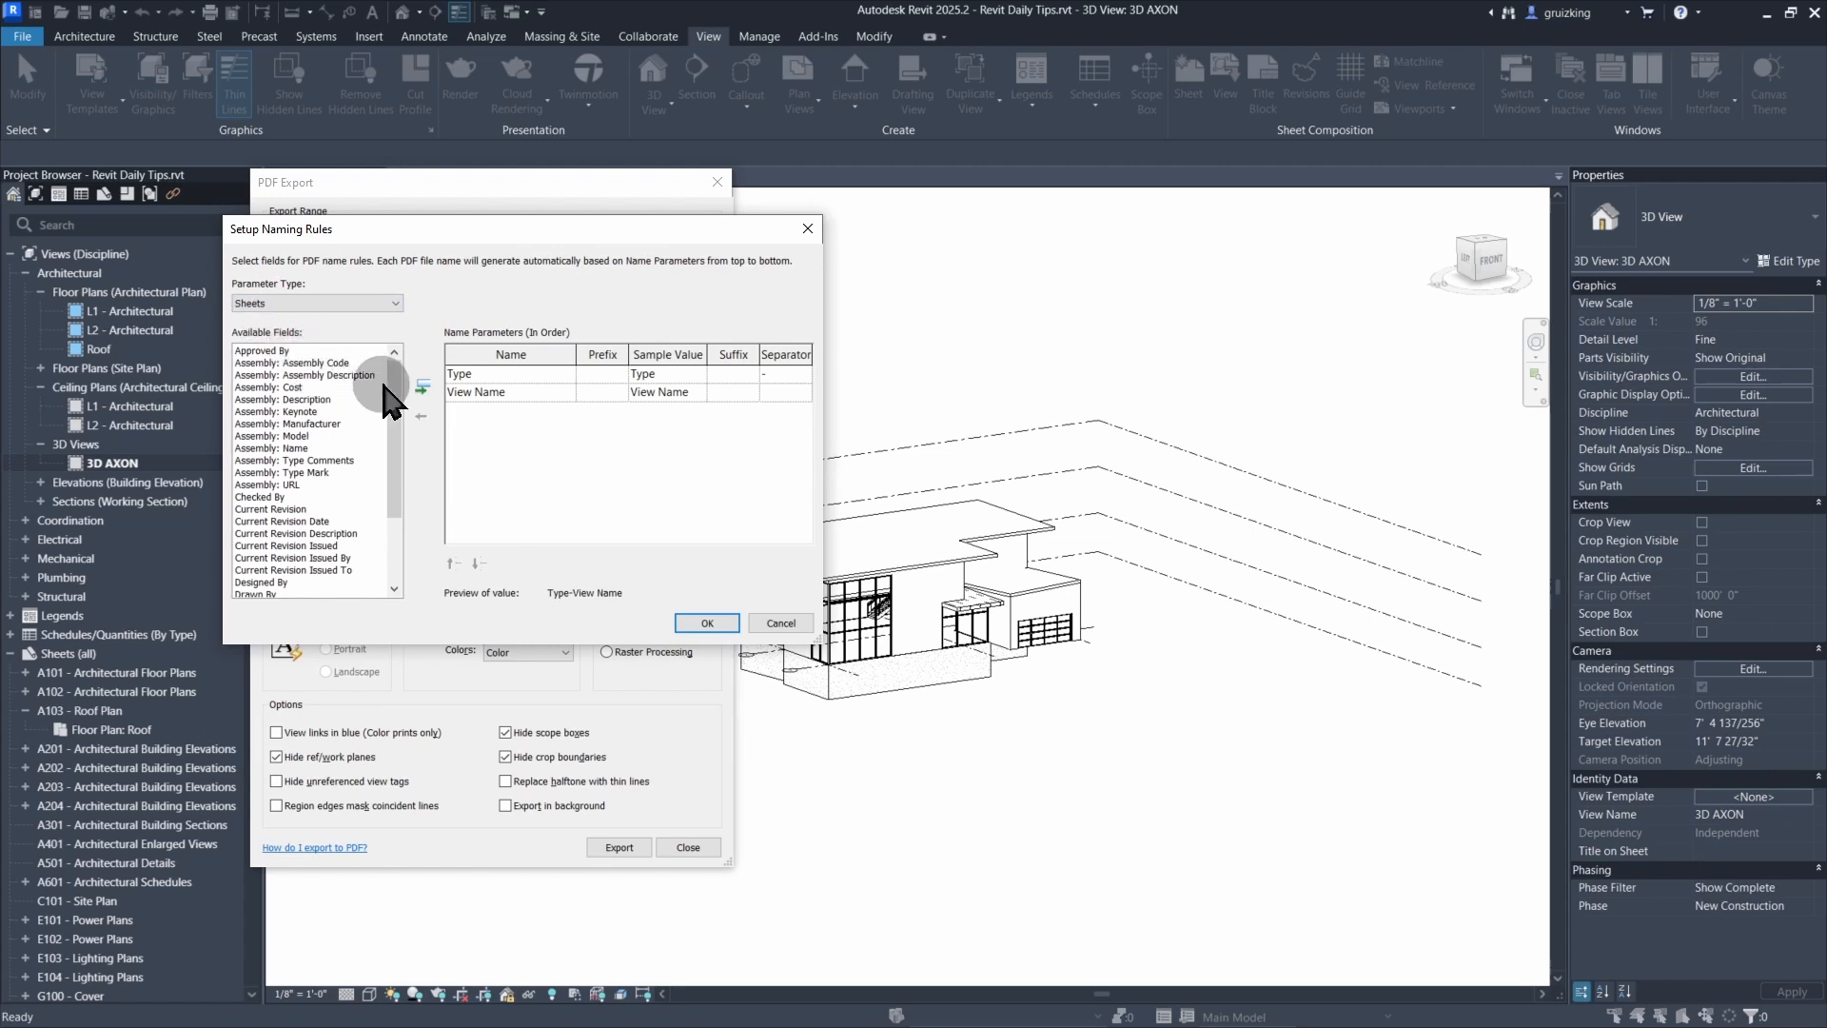
- Replace the Type and View Name naming parameters with Sheet Number and Sheet Name, leaving no separator after Sheet Name
click(469, 376)
click(421, 416)
click(421, 416)
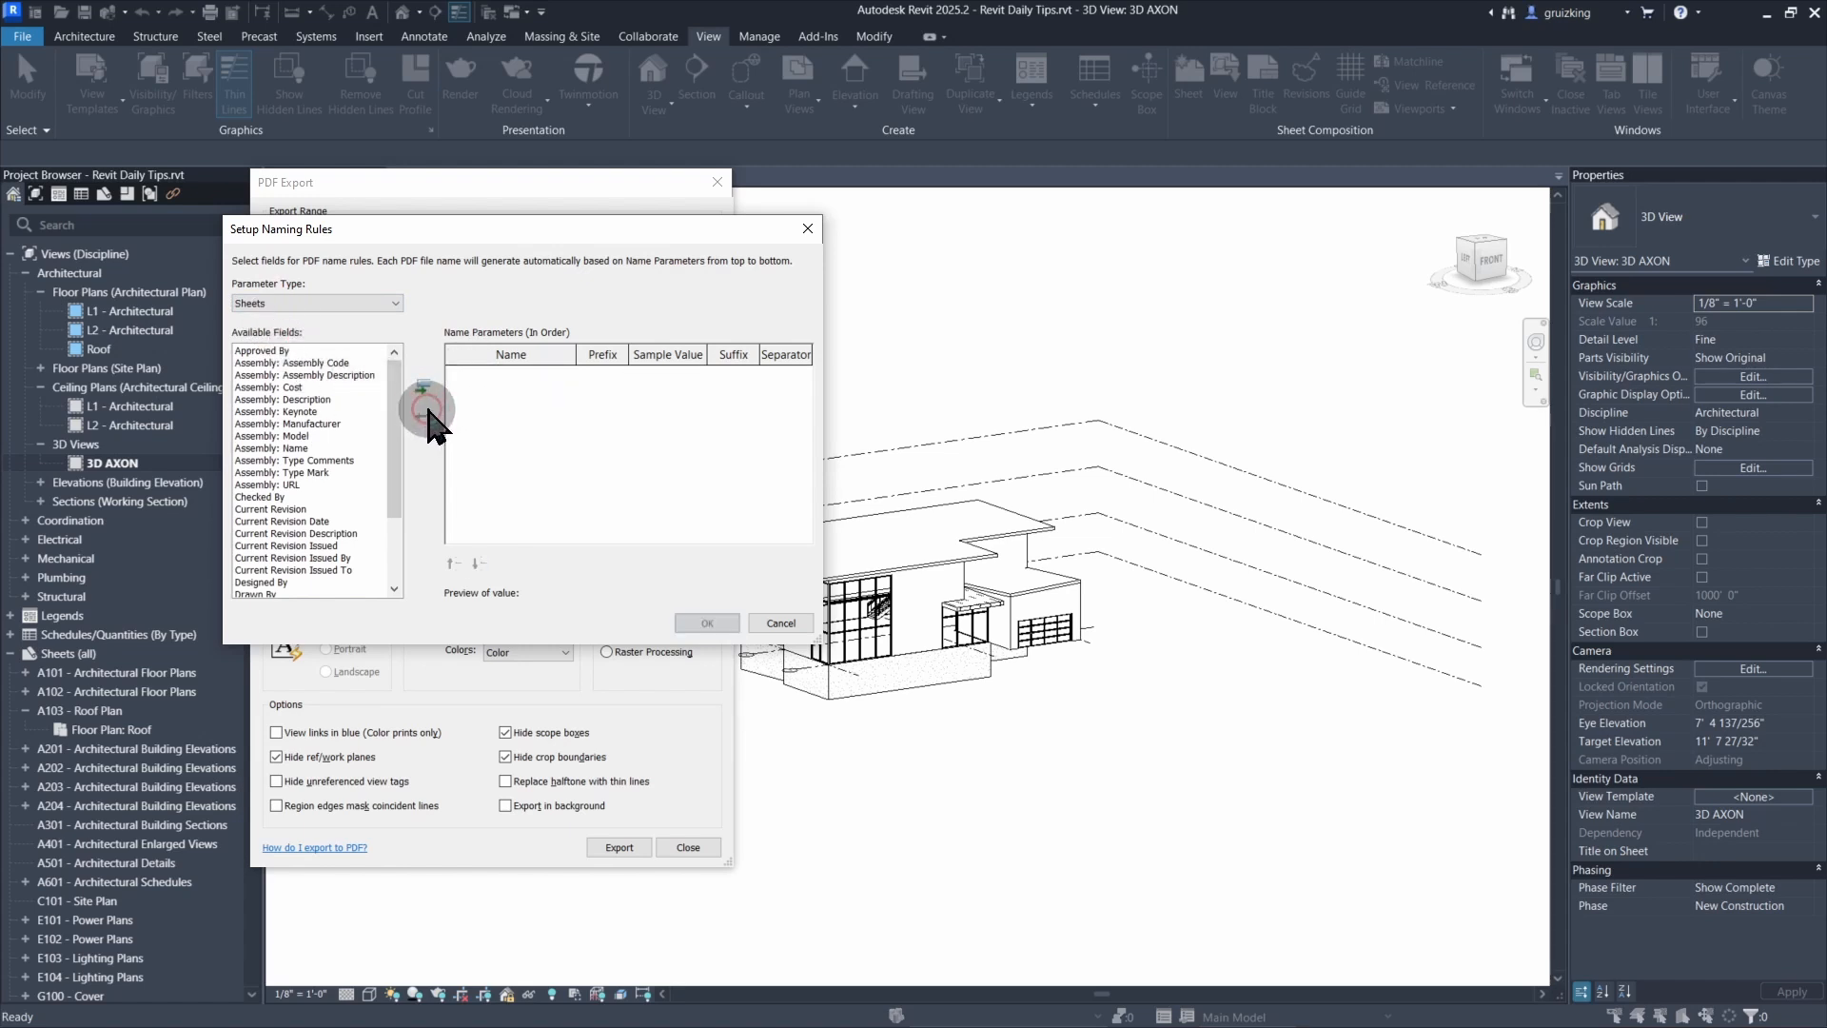
scroll(290, 523, down, 3)
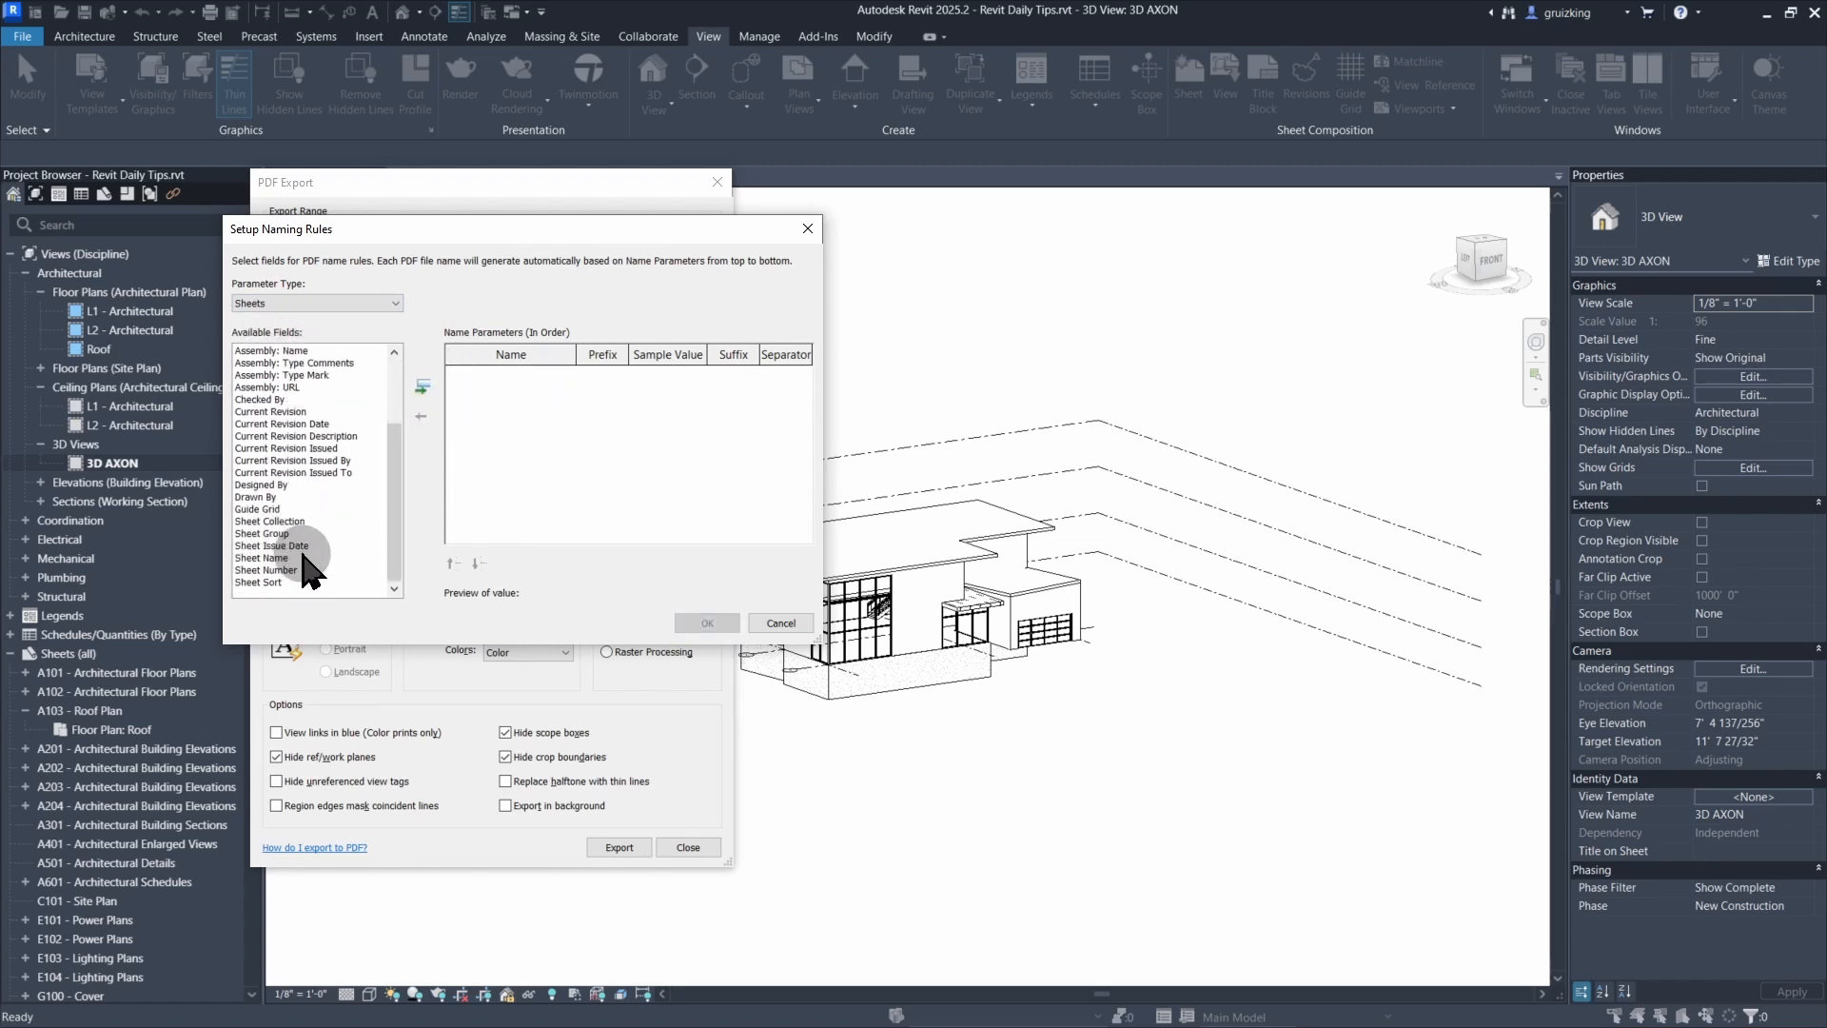
double_click(277, 572)
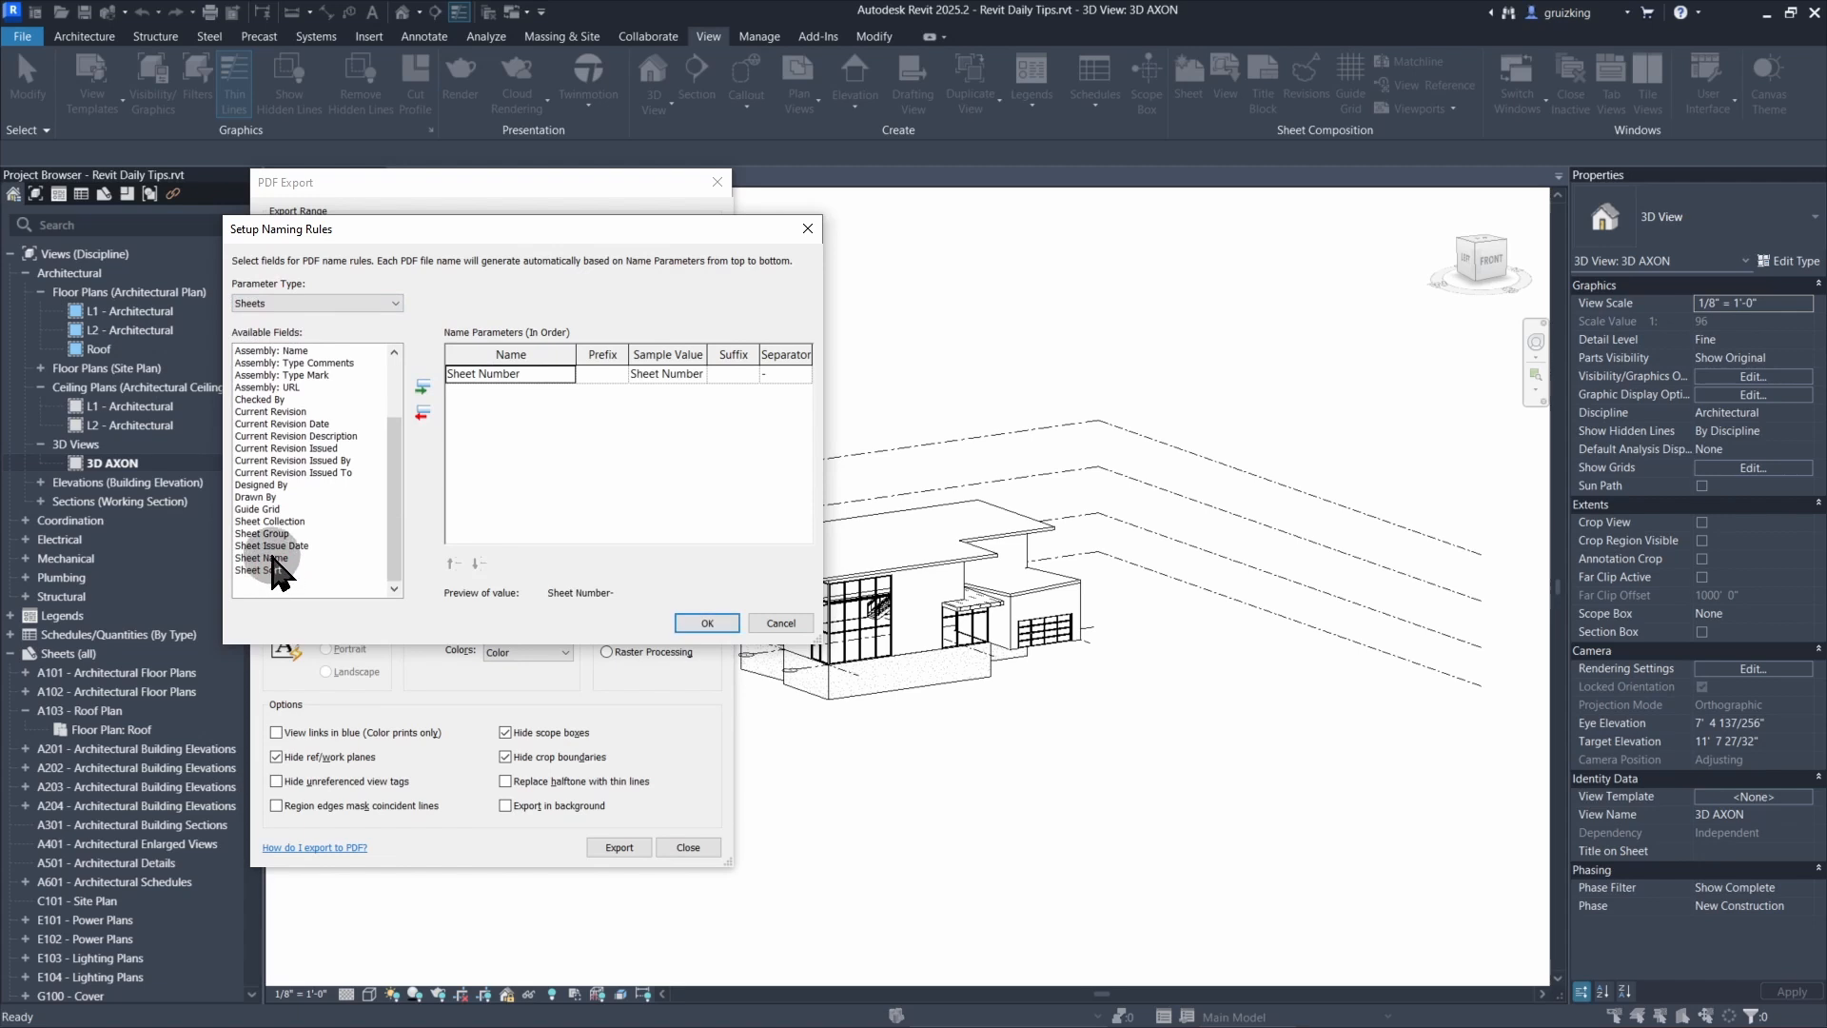
double_click(274, 558)
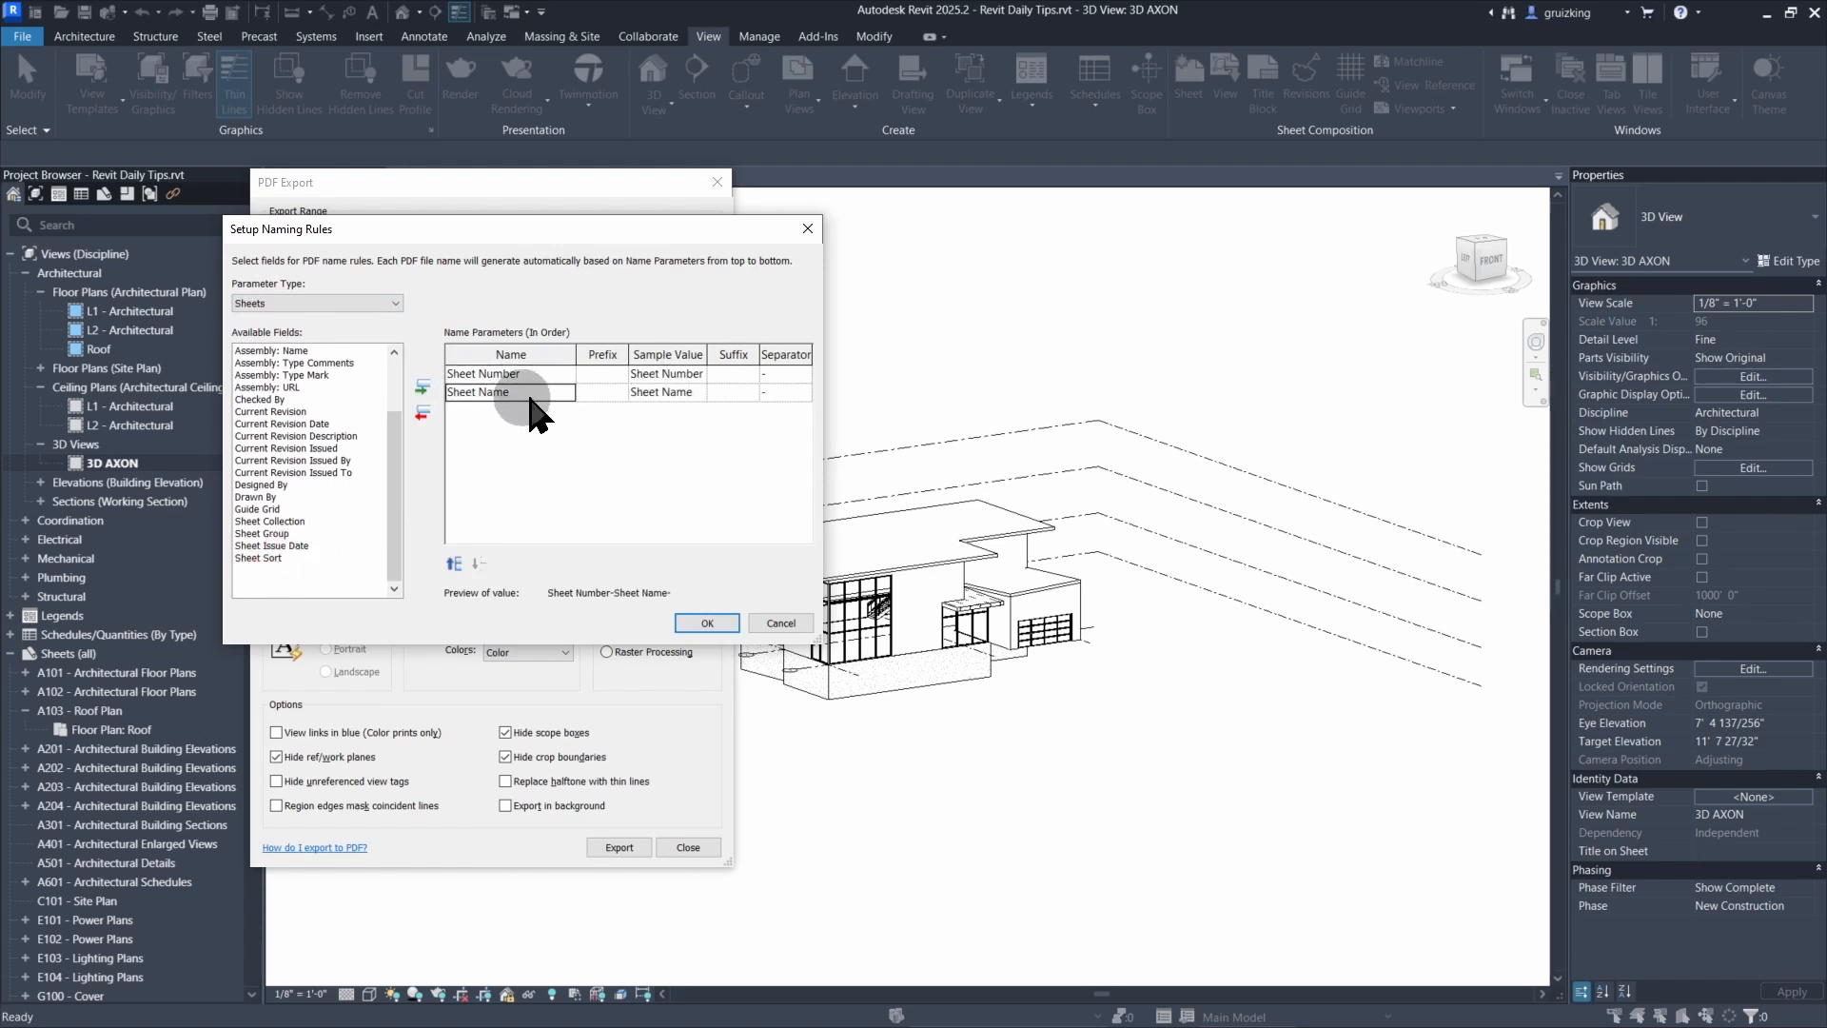
key(BackSpace)
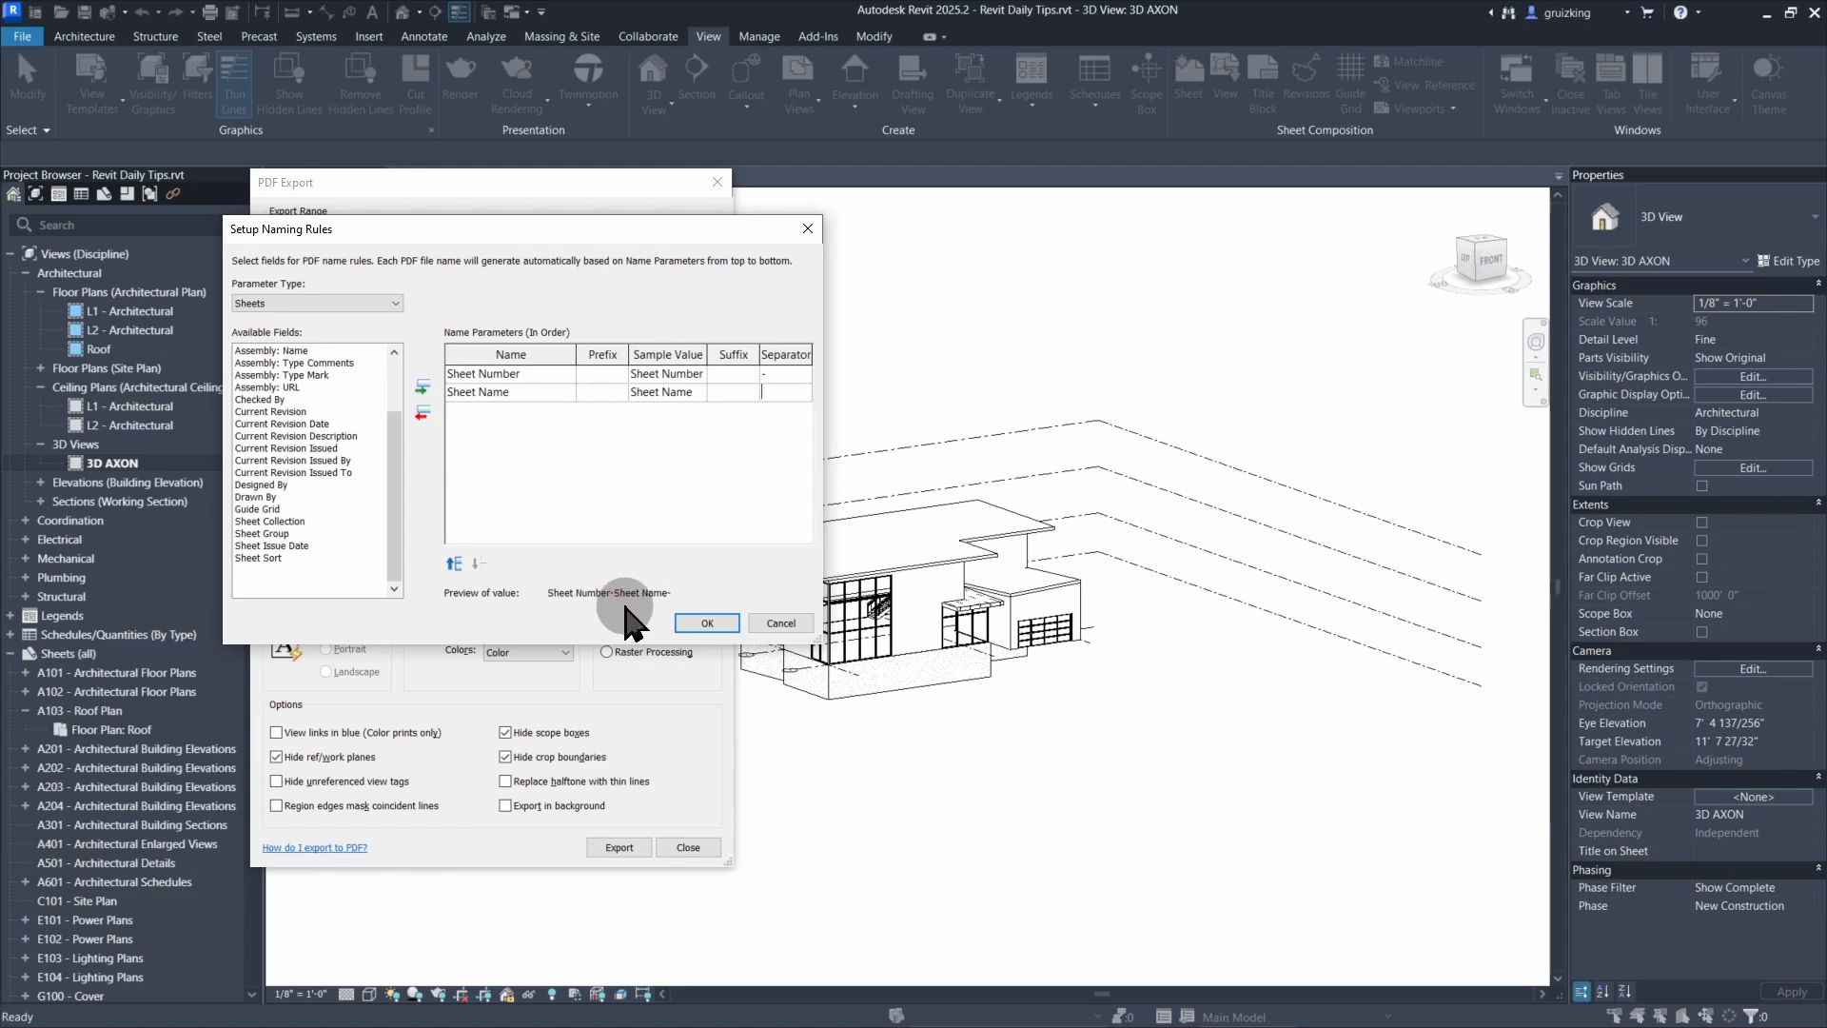
click(719, 390)
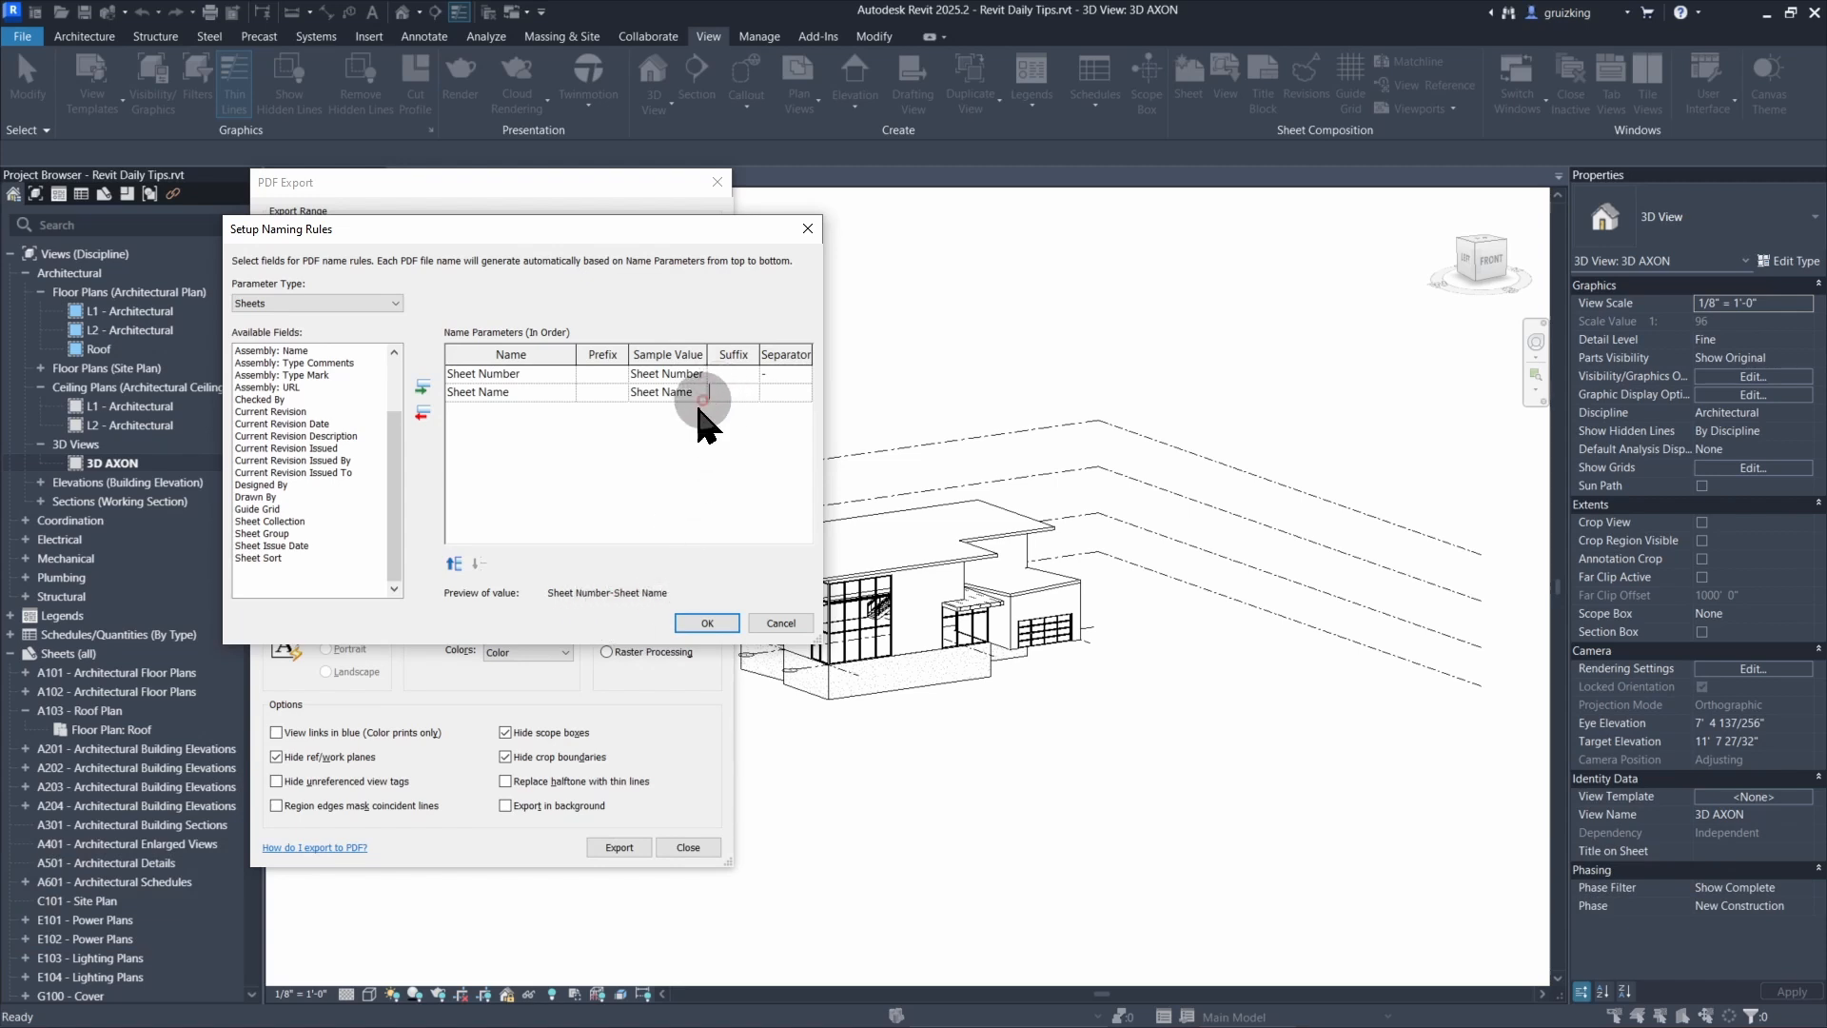
click(704, 624)
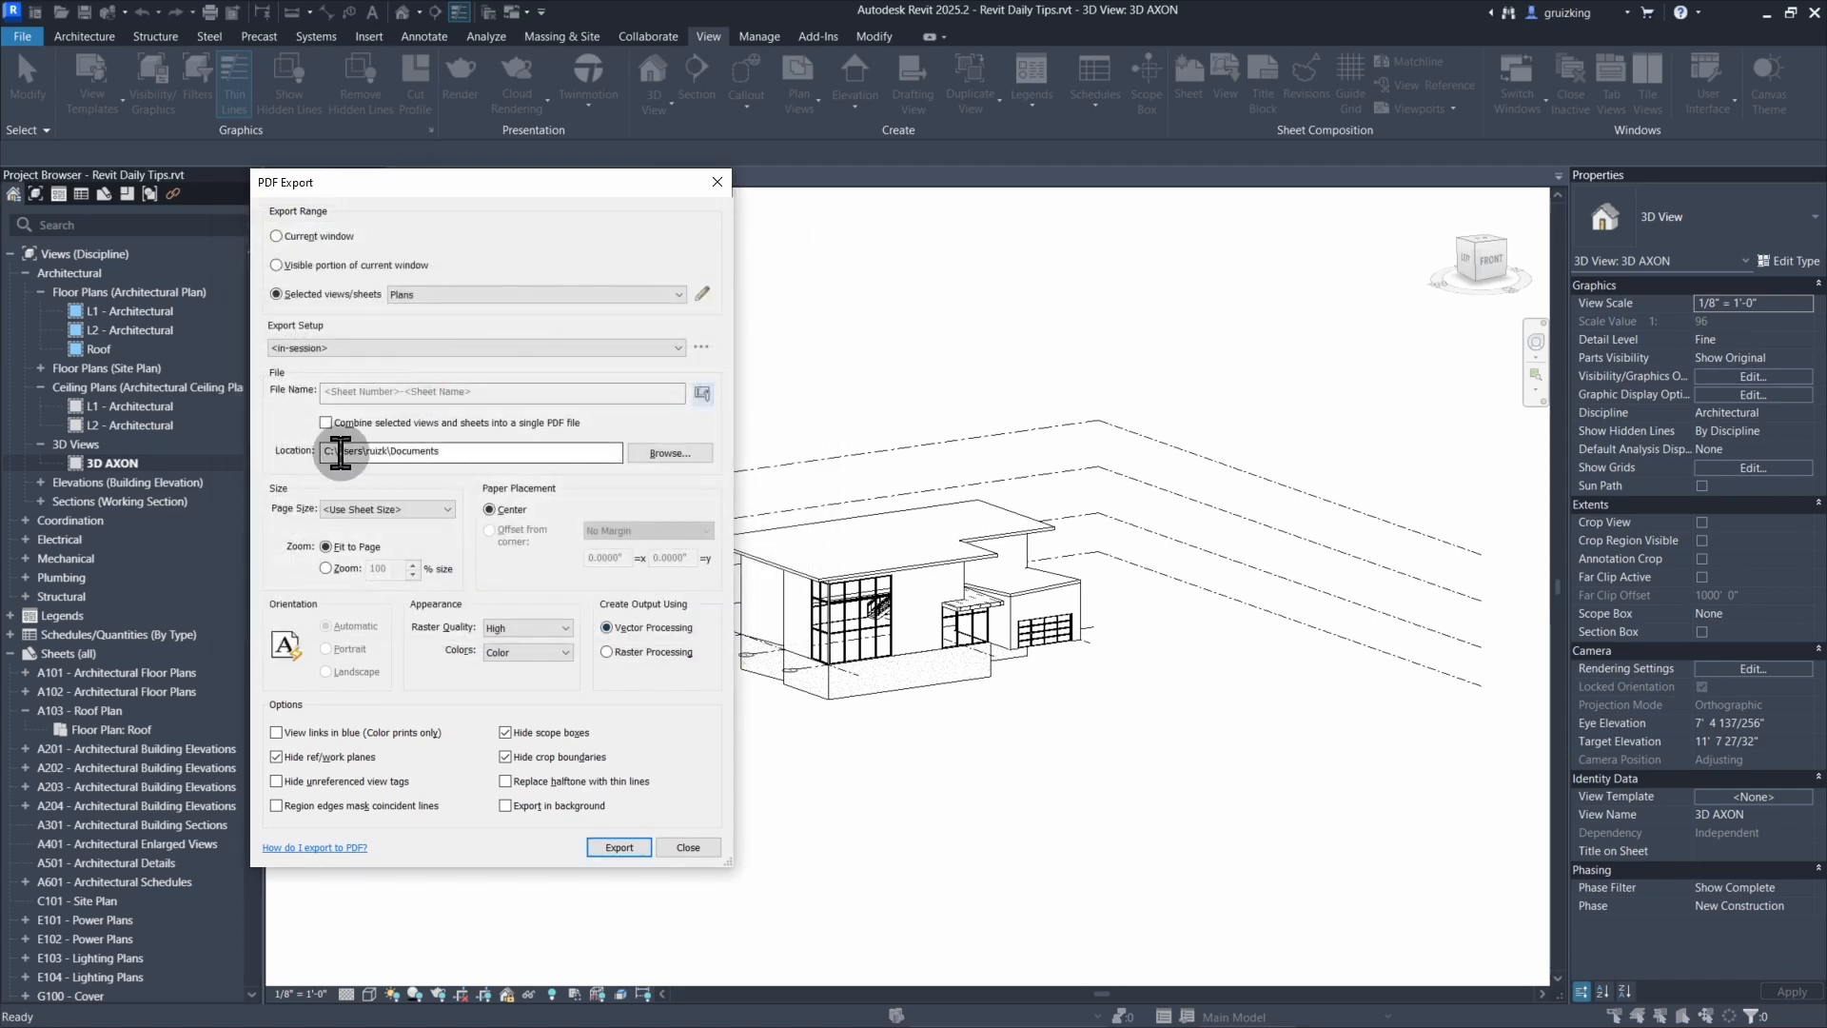
- Set the PDF export location to the Desktop folder
click(667, 454)
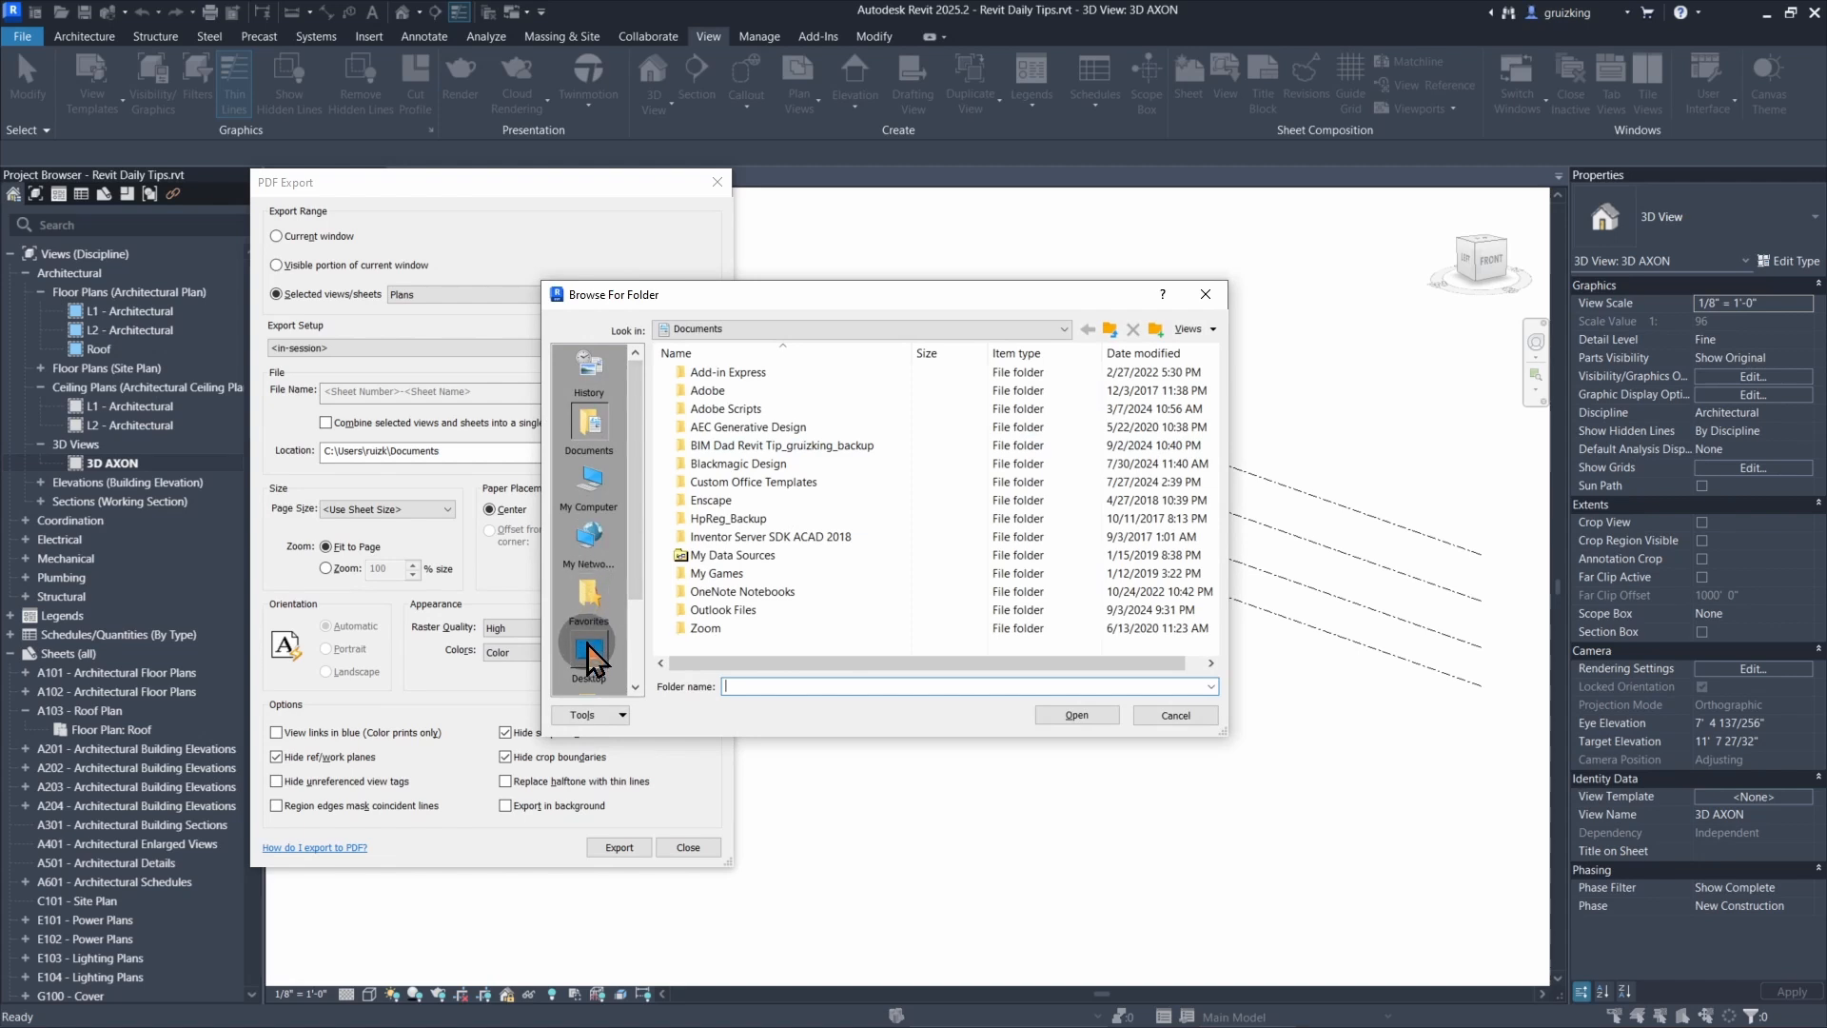
click(588, 649)
click(1066, 715)
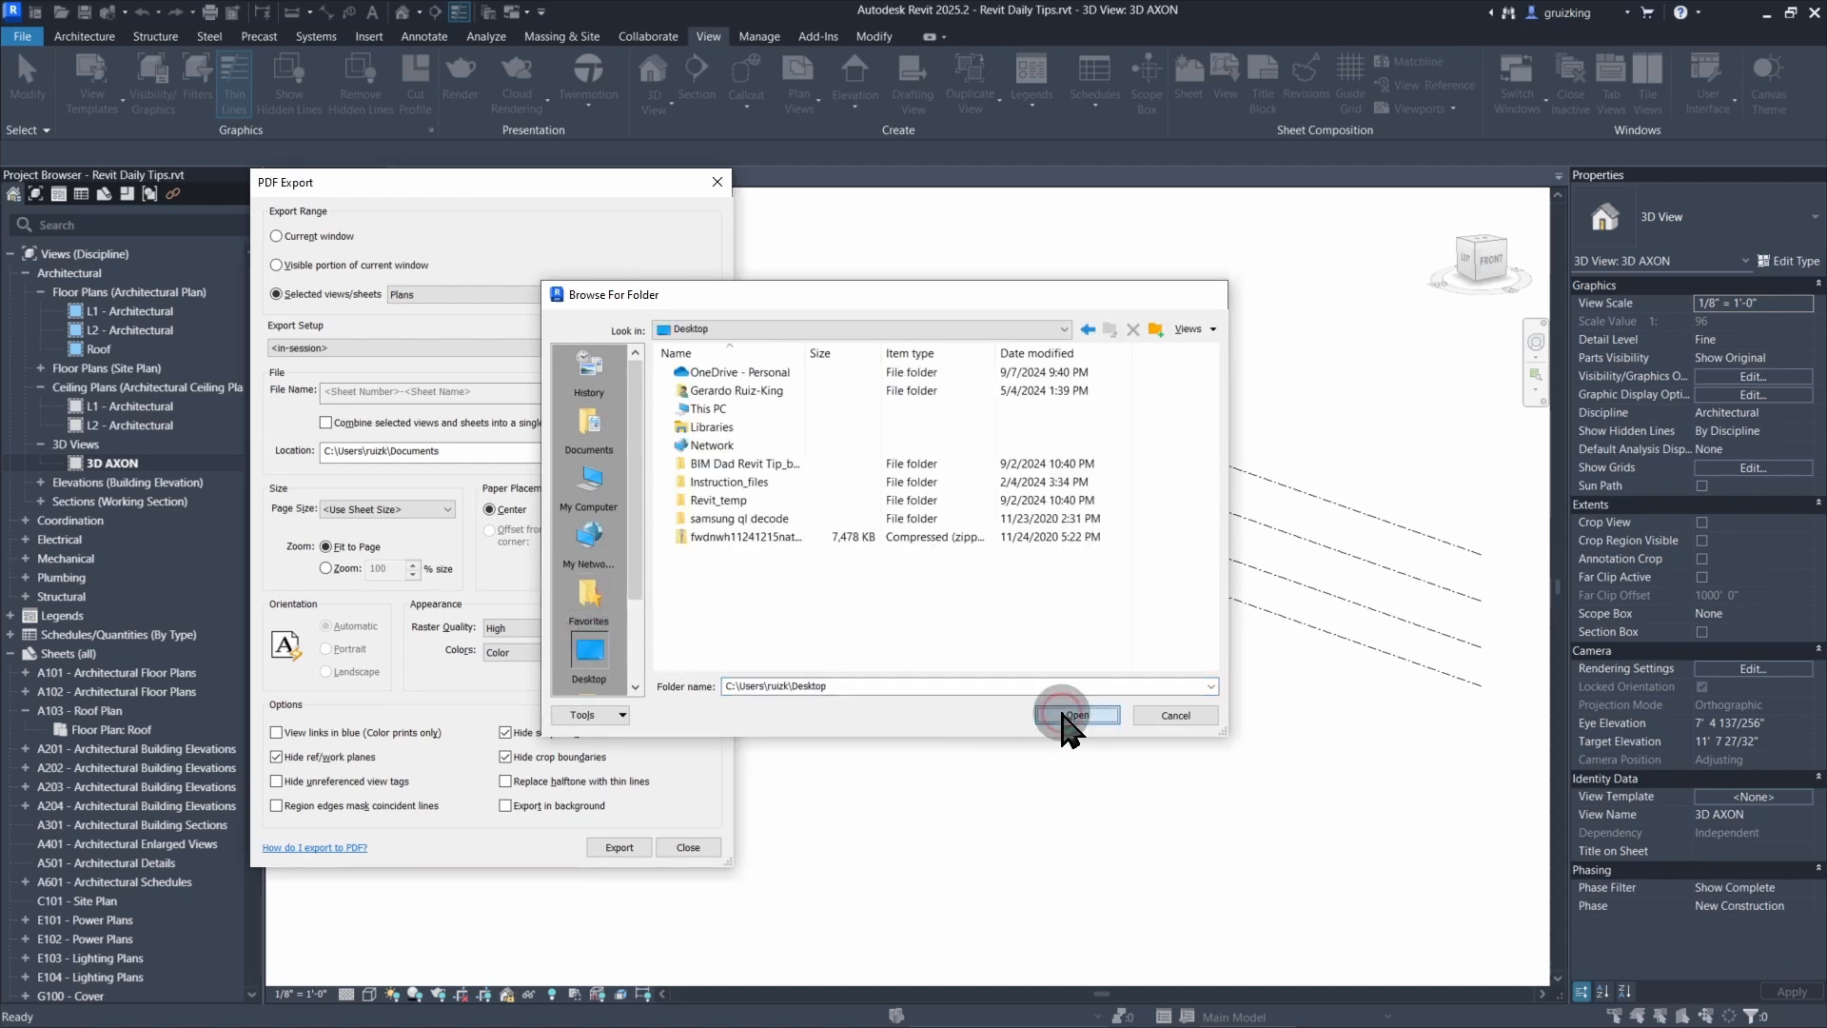
- Set the PDF page size to ARCH D : 24 x 36 in with the zoom at 100% size
click(379, 511)
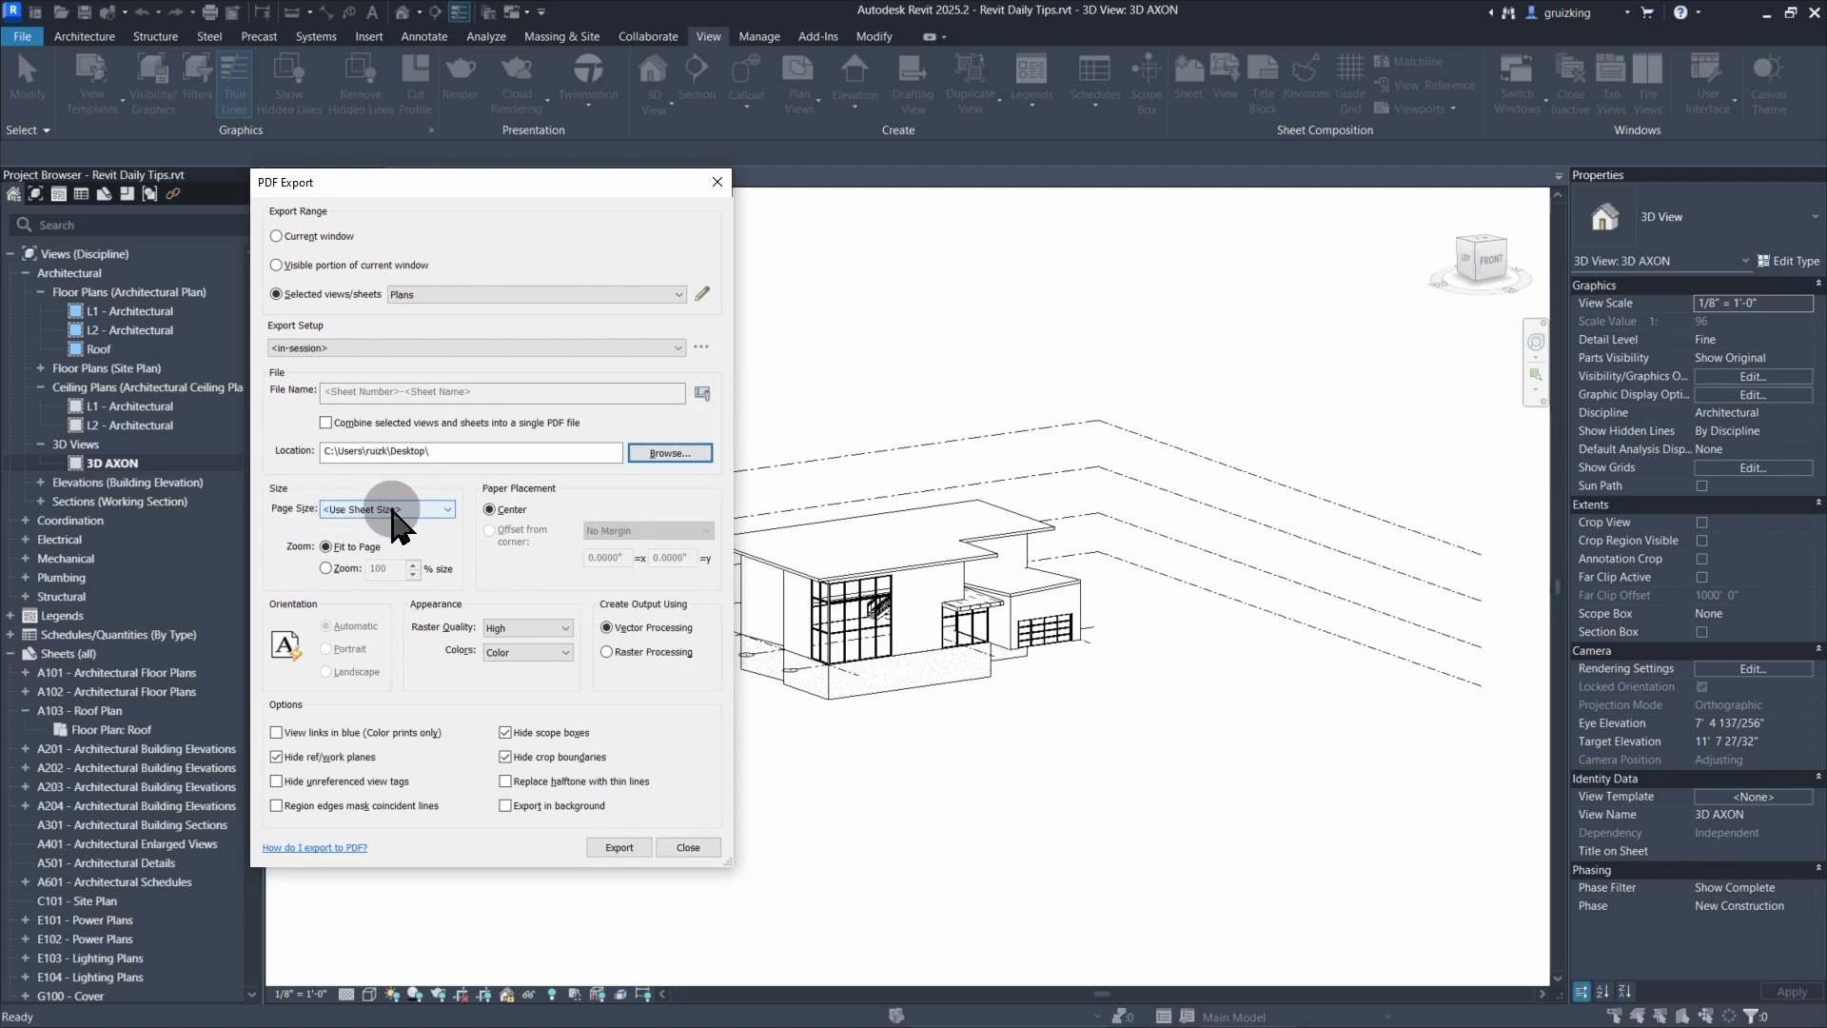
click(386, 510)
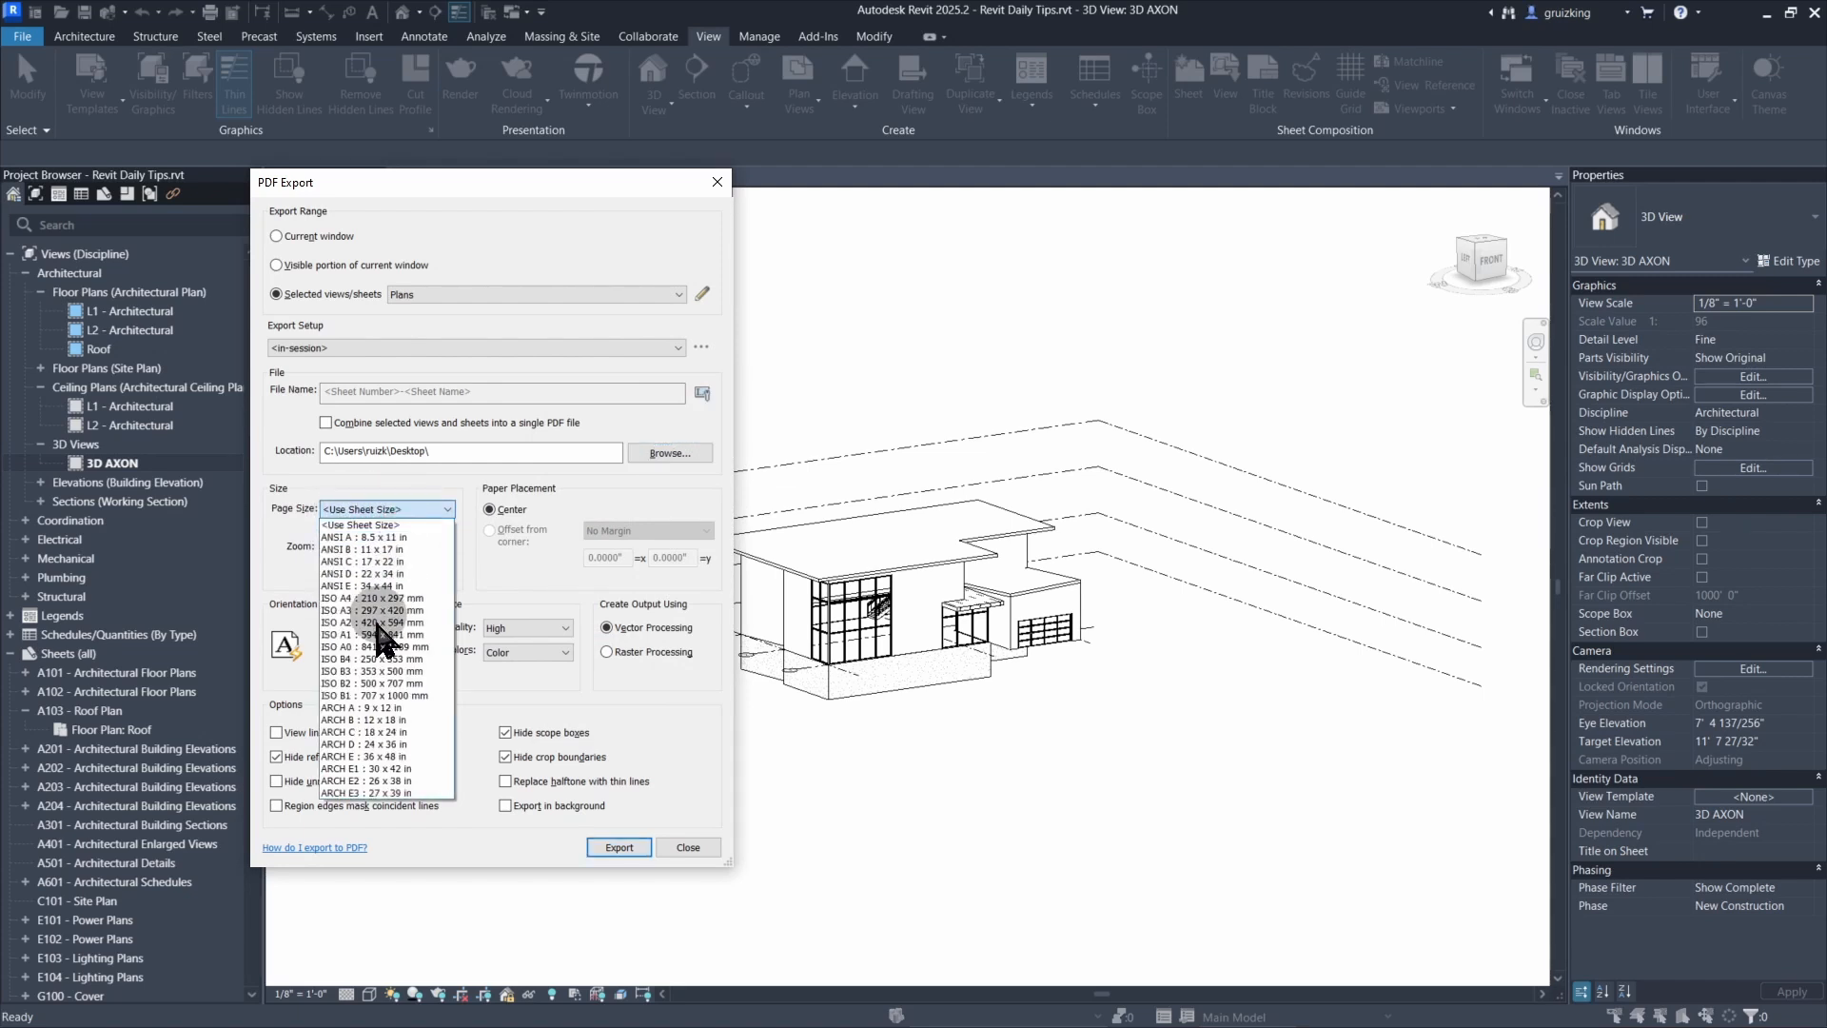
click(398, 744)
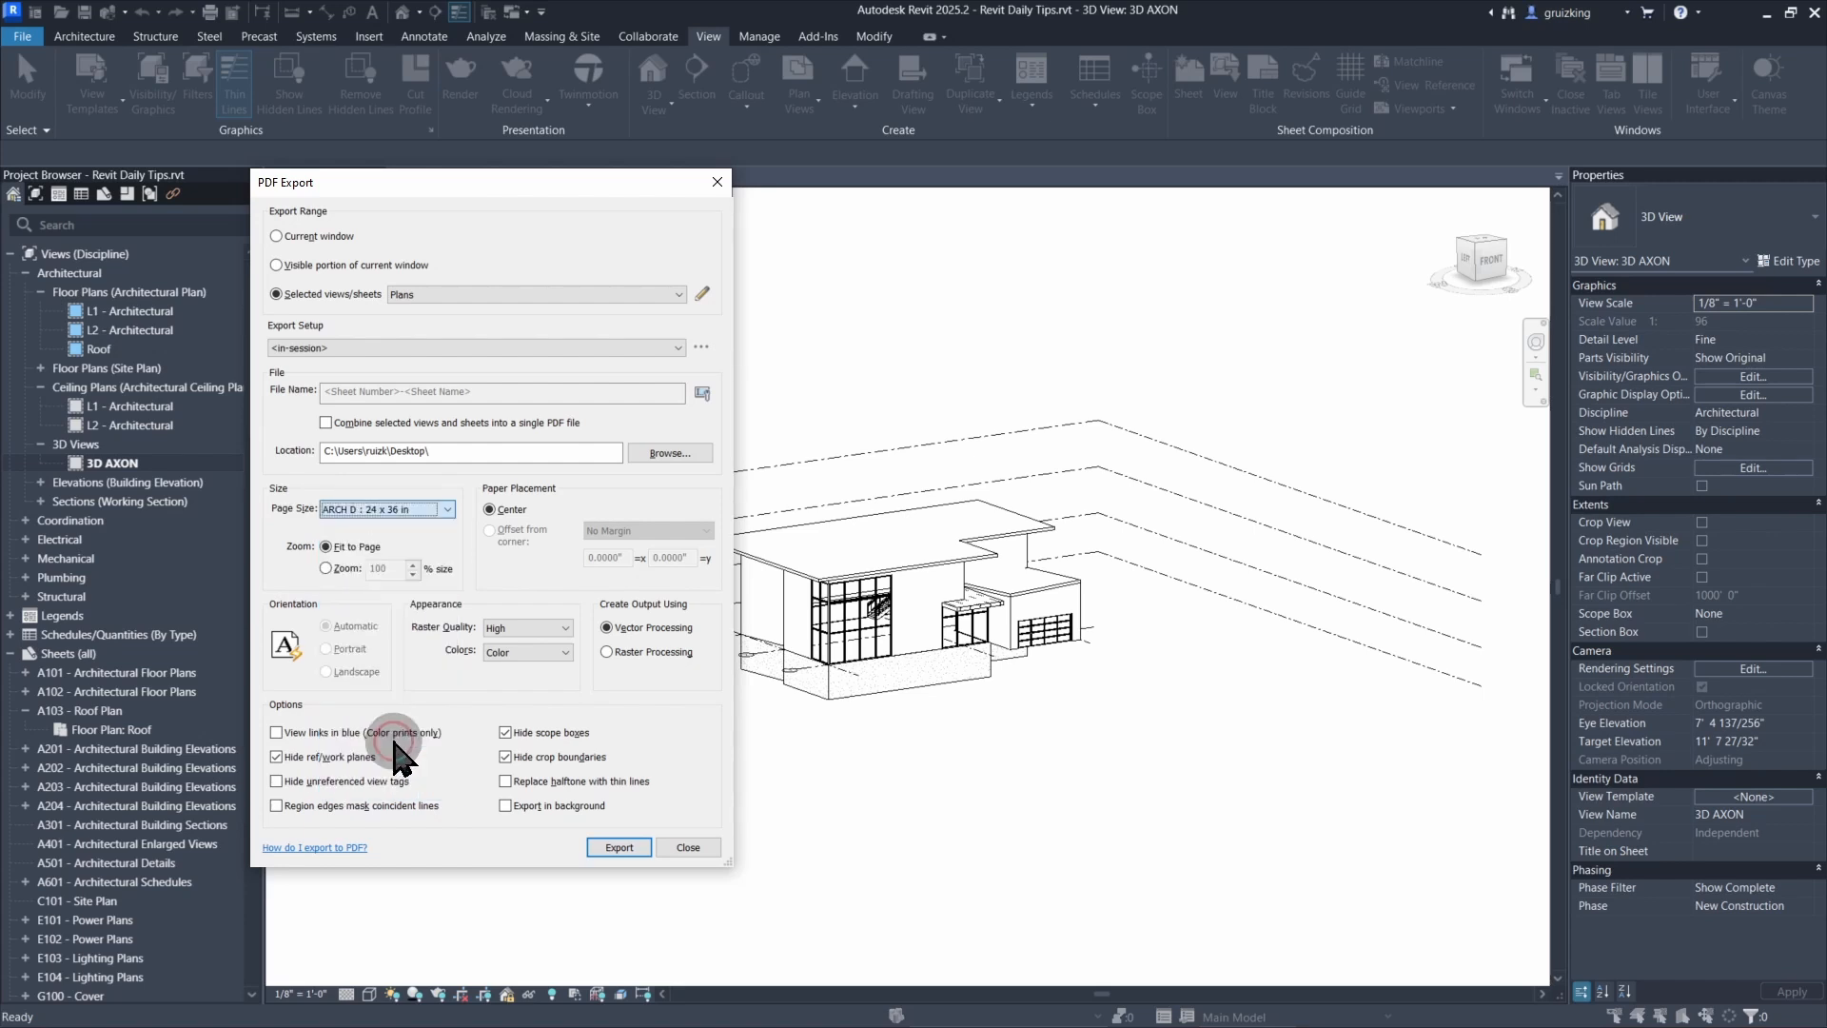
click(327, 568)
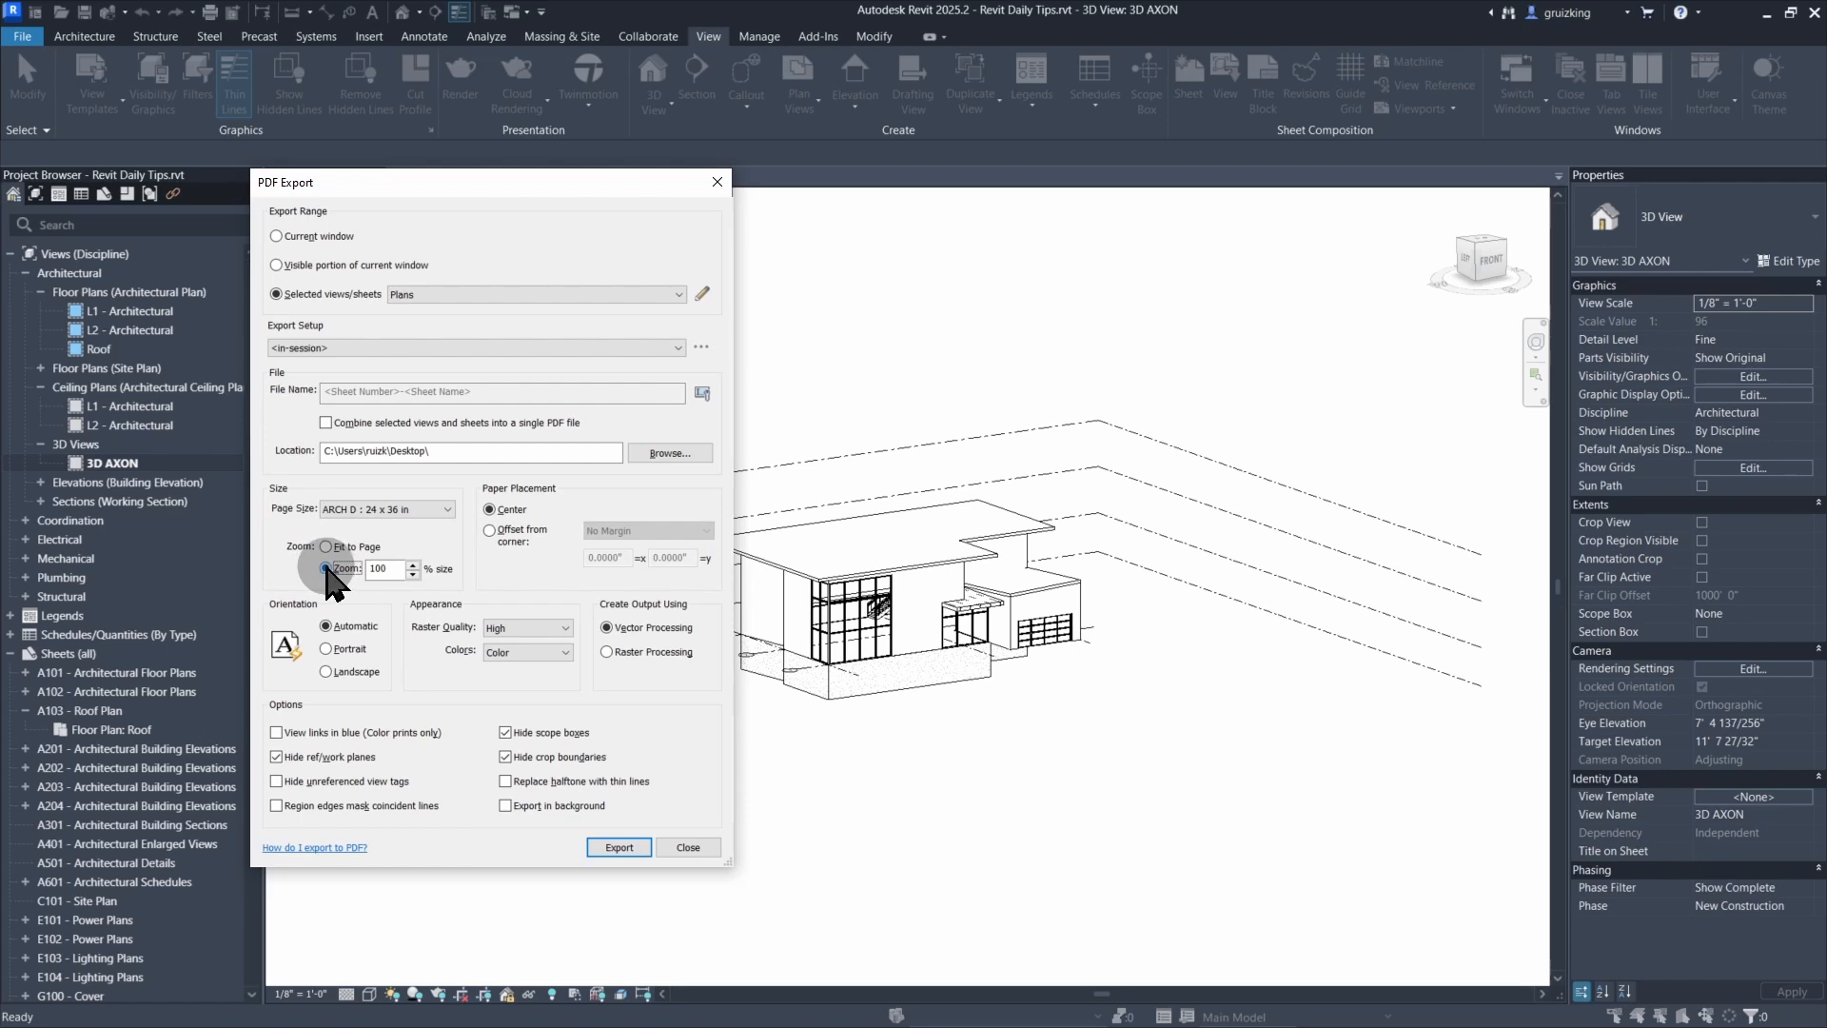
double_click(384, 569)
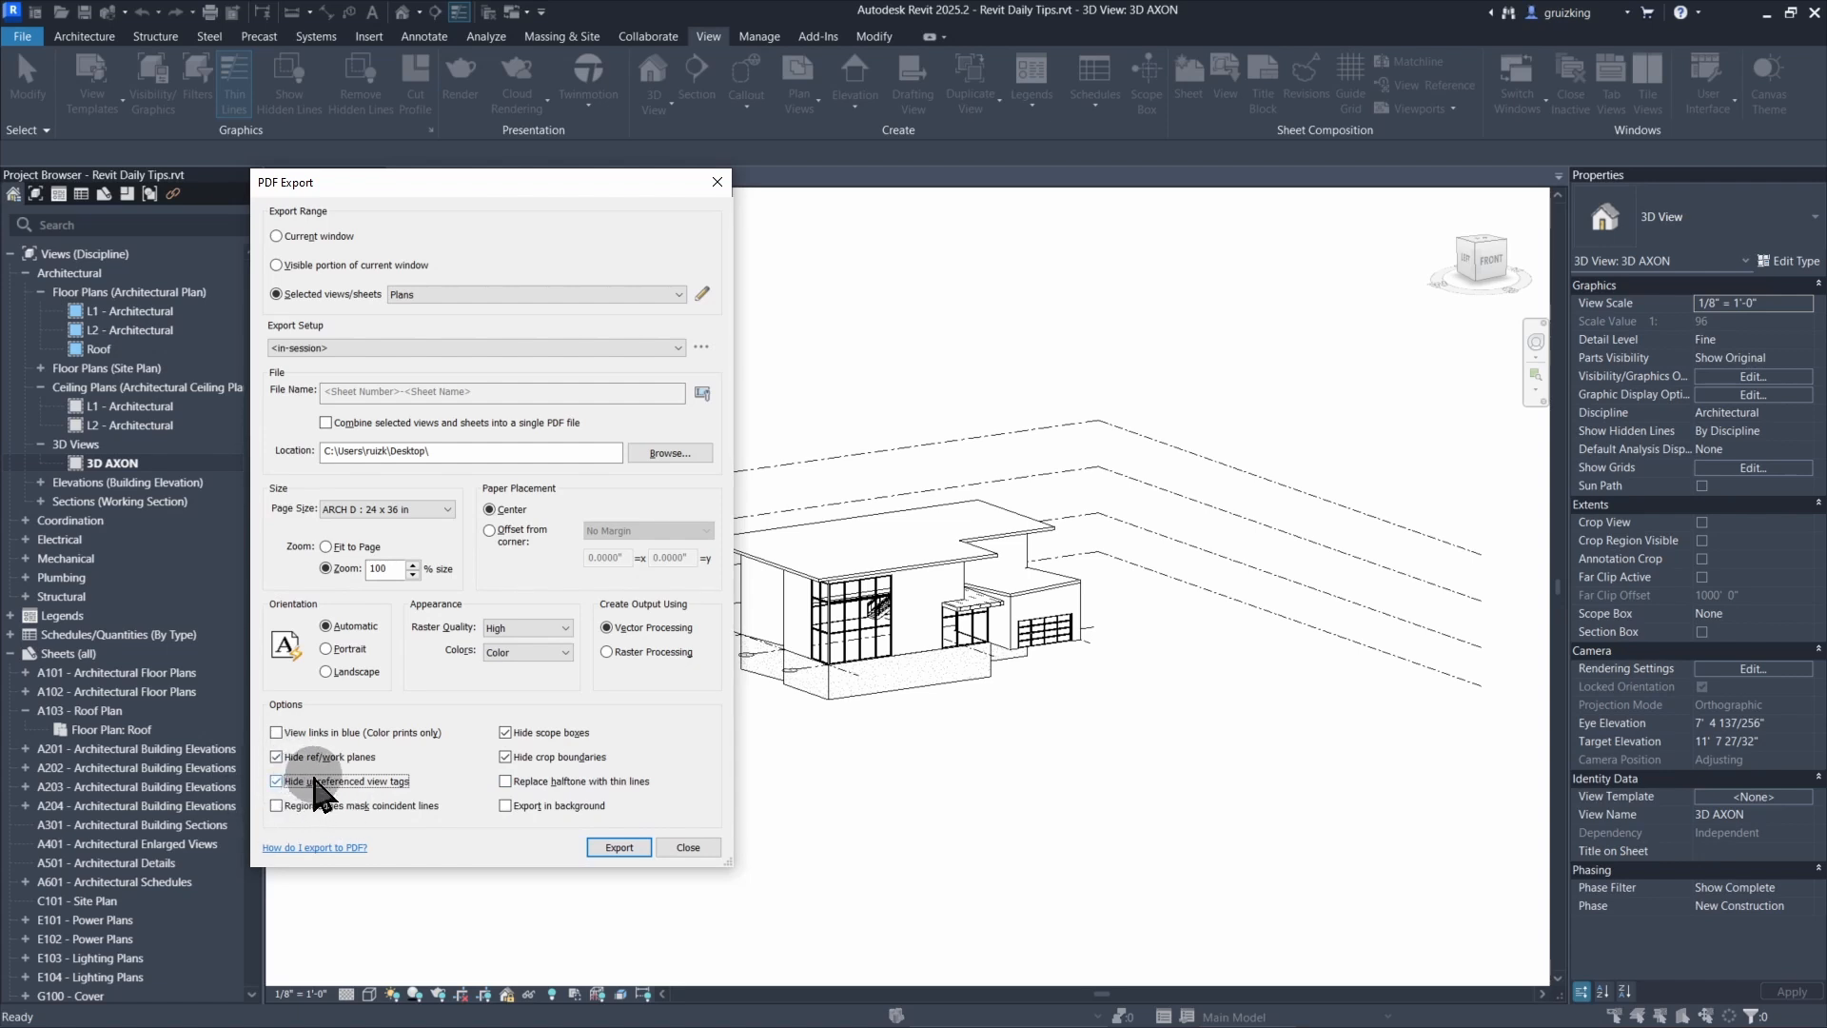
- Save the PDF export settings for future sessions as "Arch D (Individual Sheets)" and export the Plans set
click(621, 847)
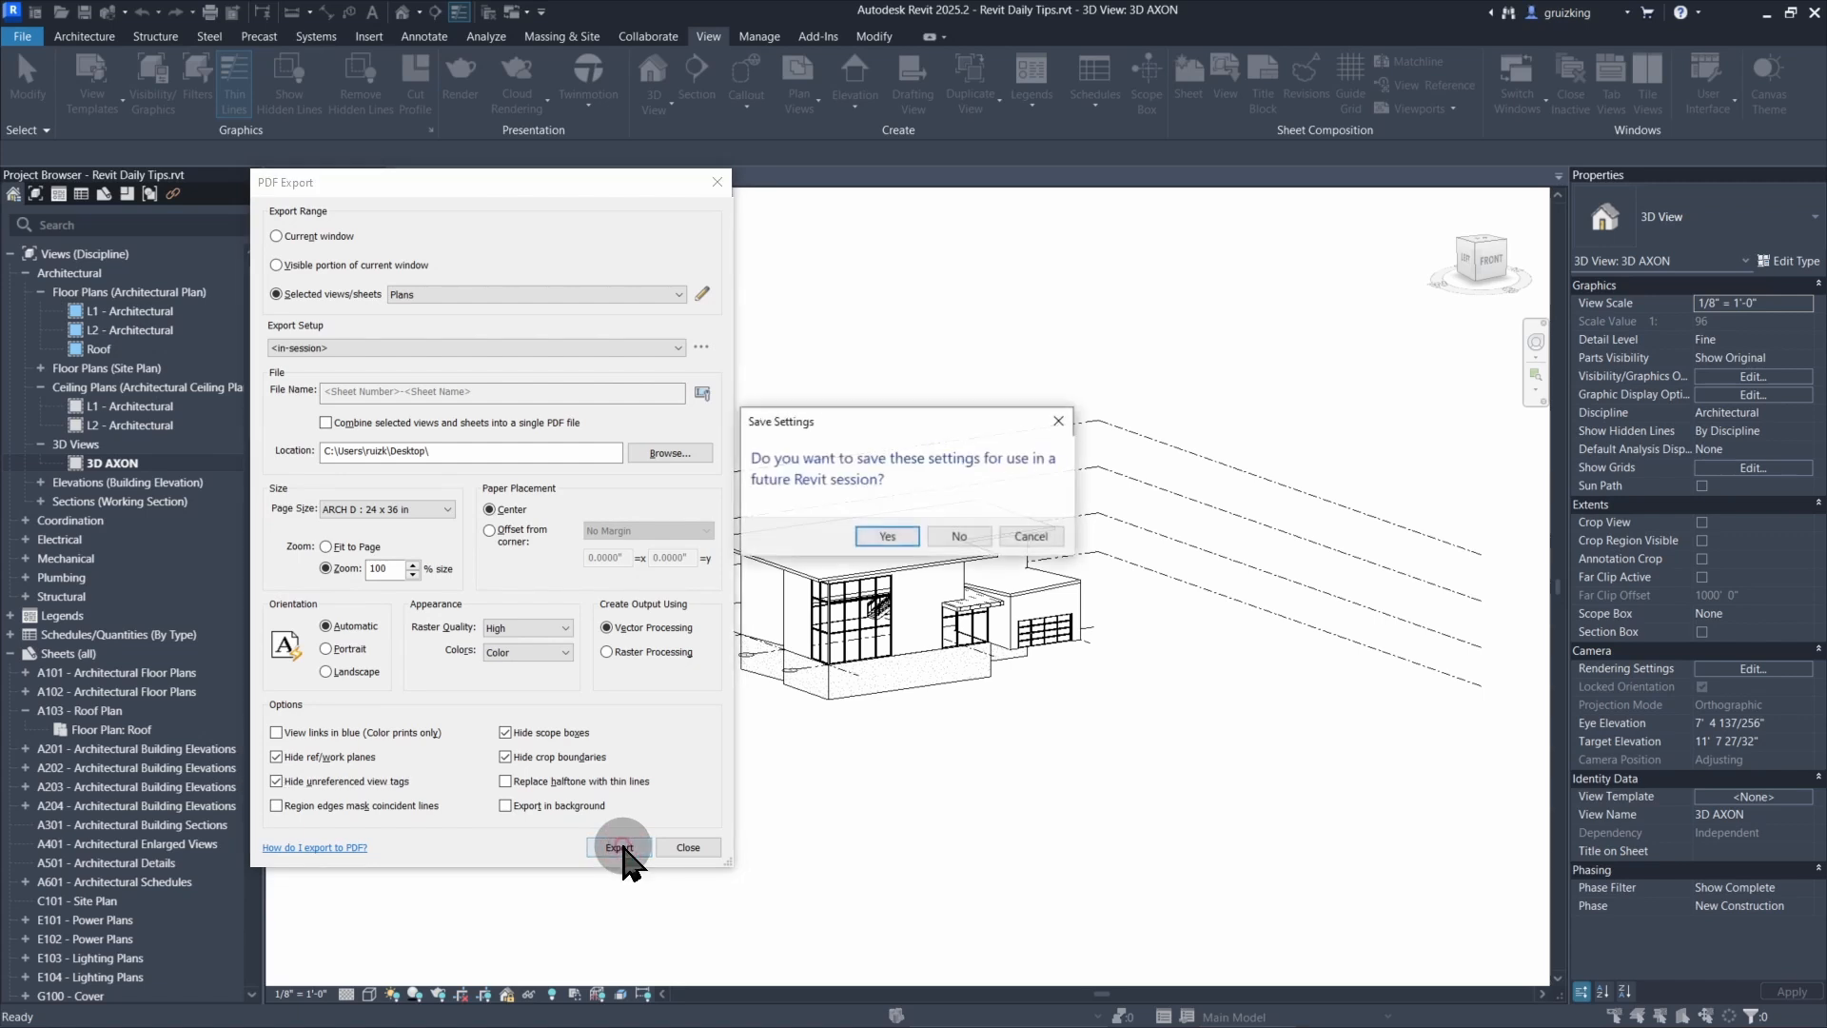
click(912, 535)
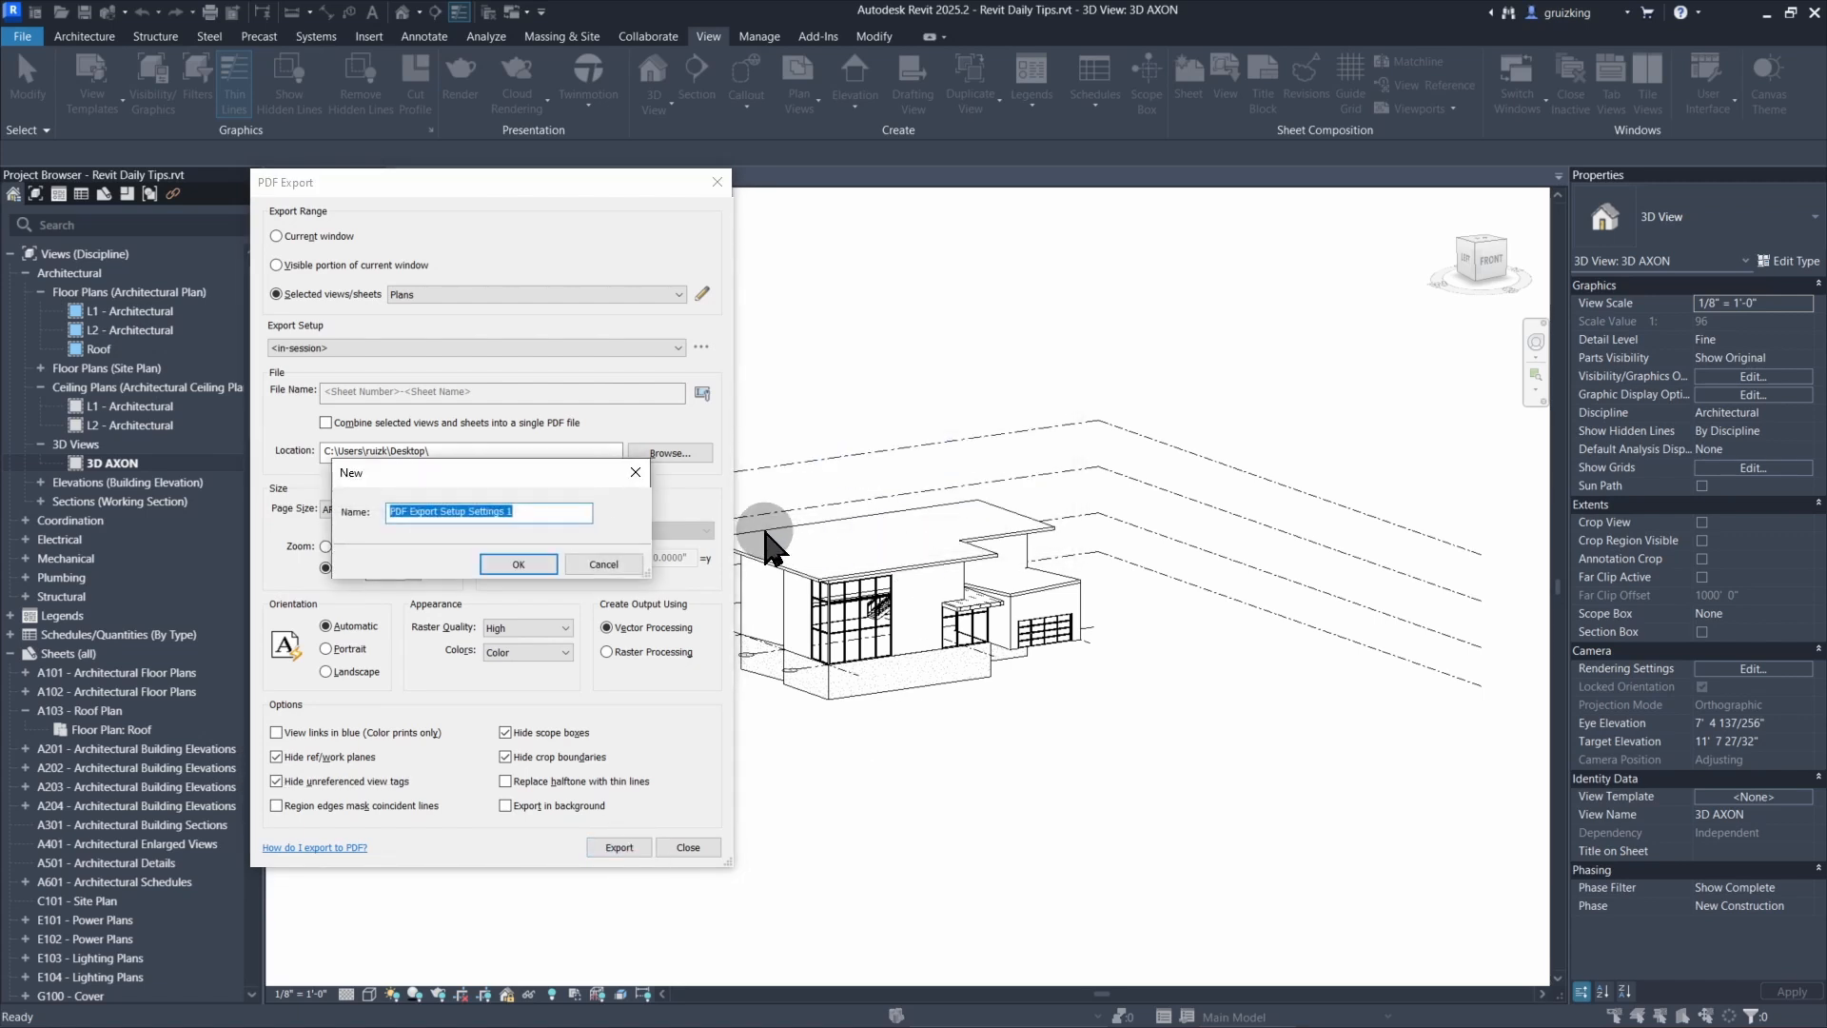
text(Arch D)
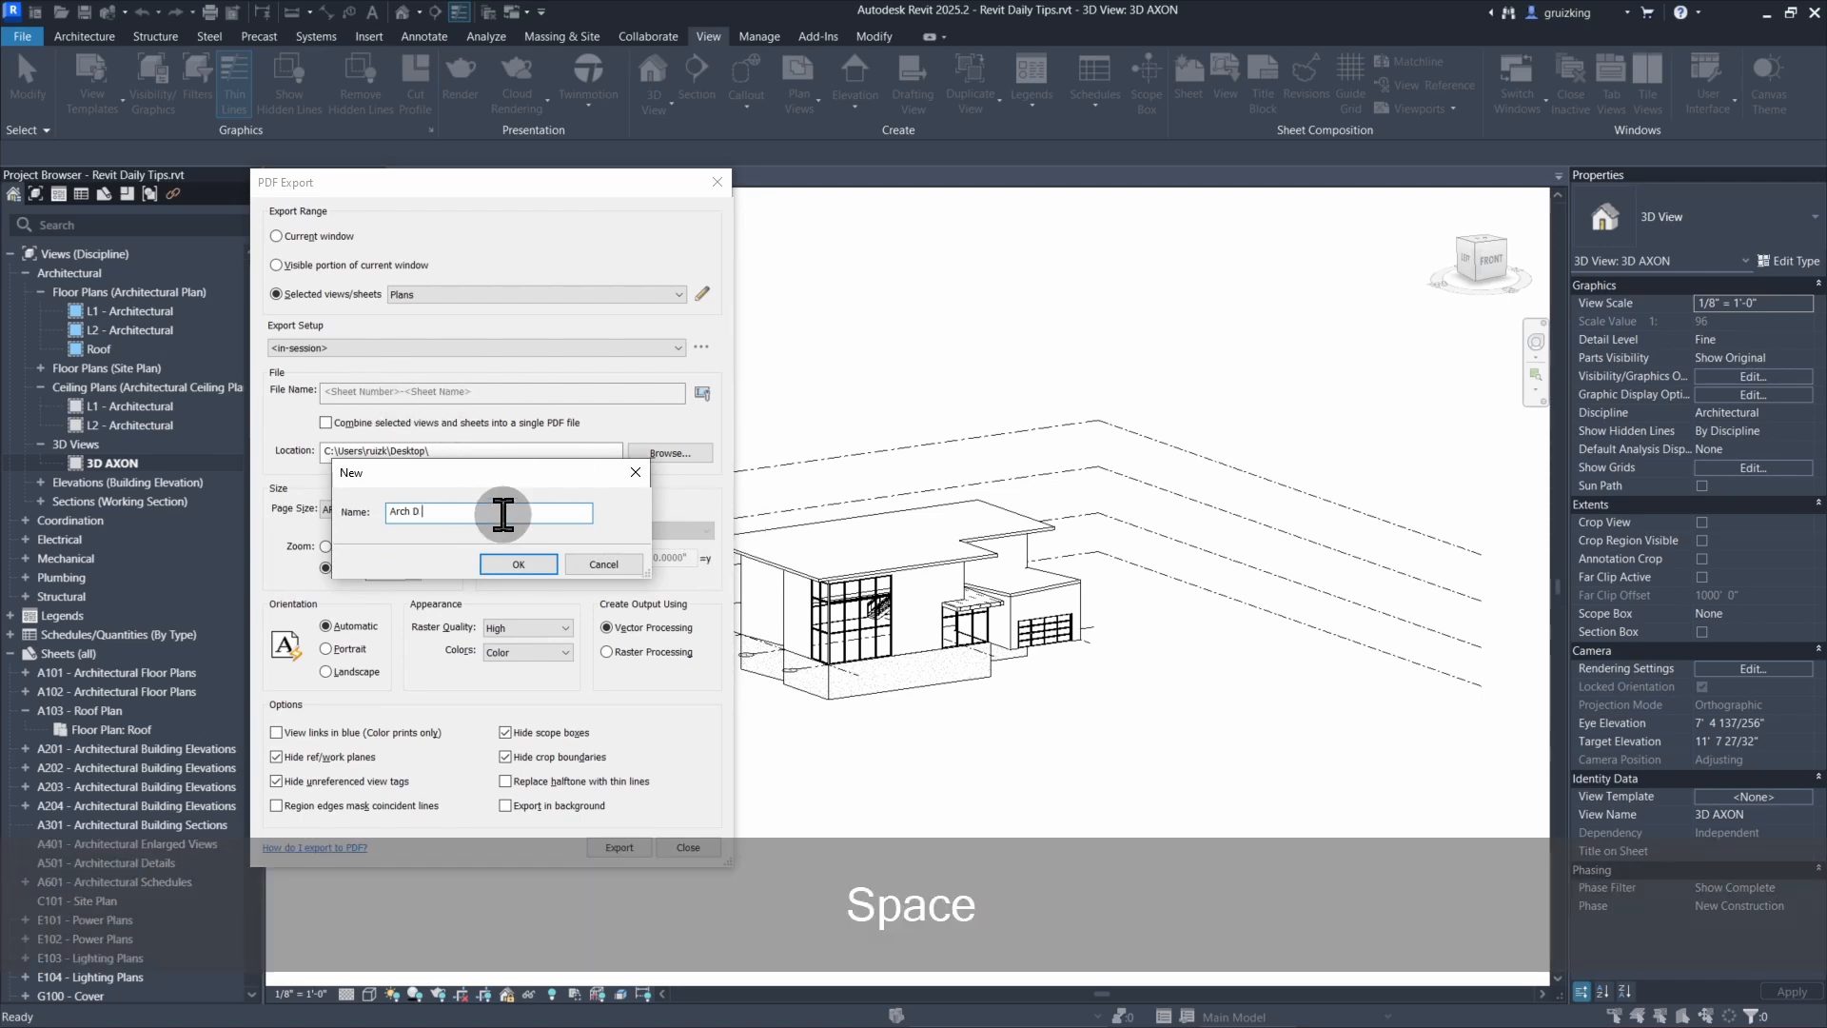
text( (Individ)
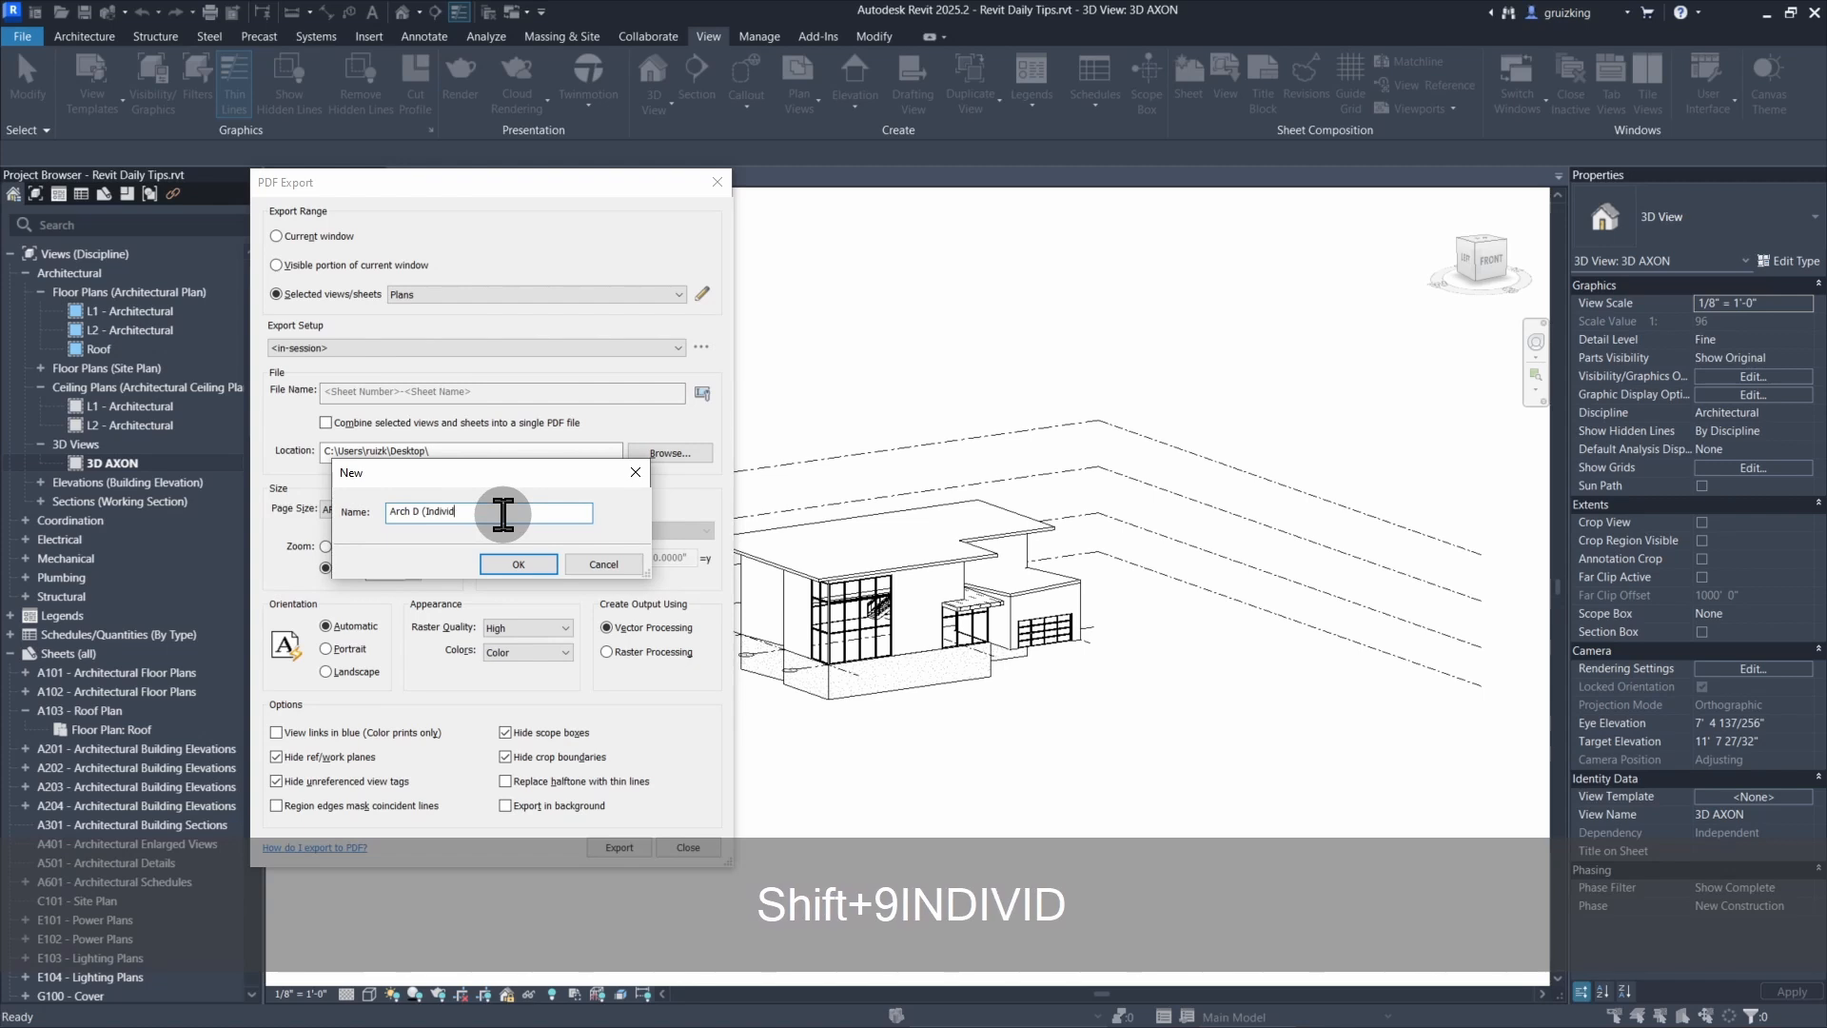
text(ual )
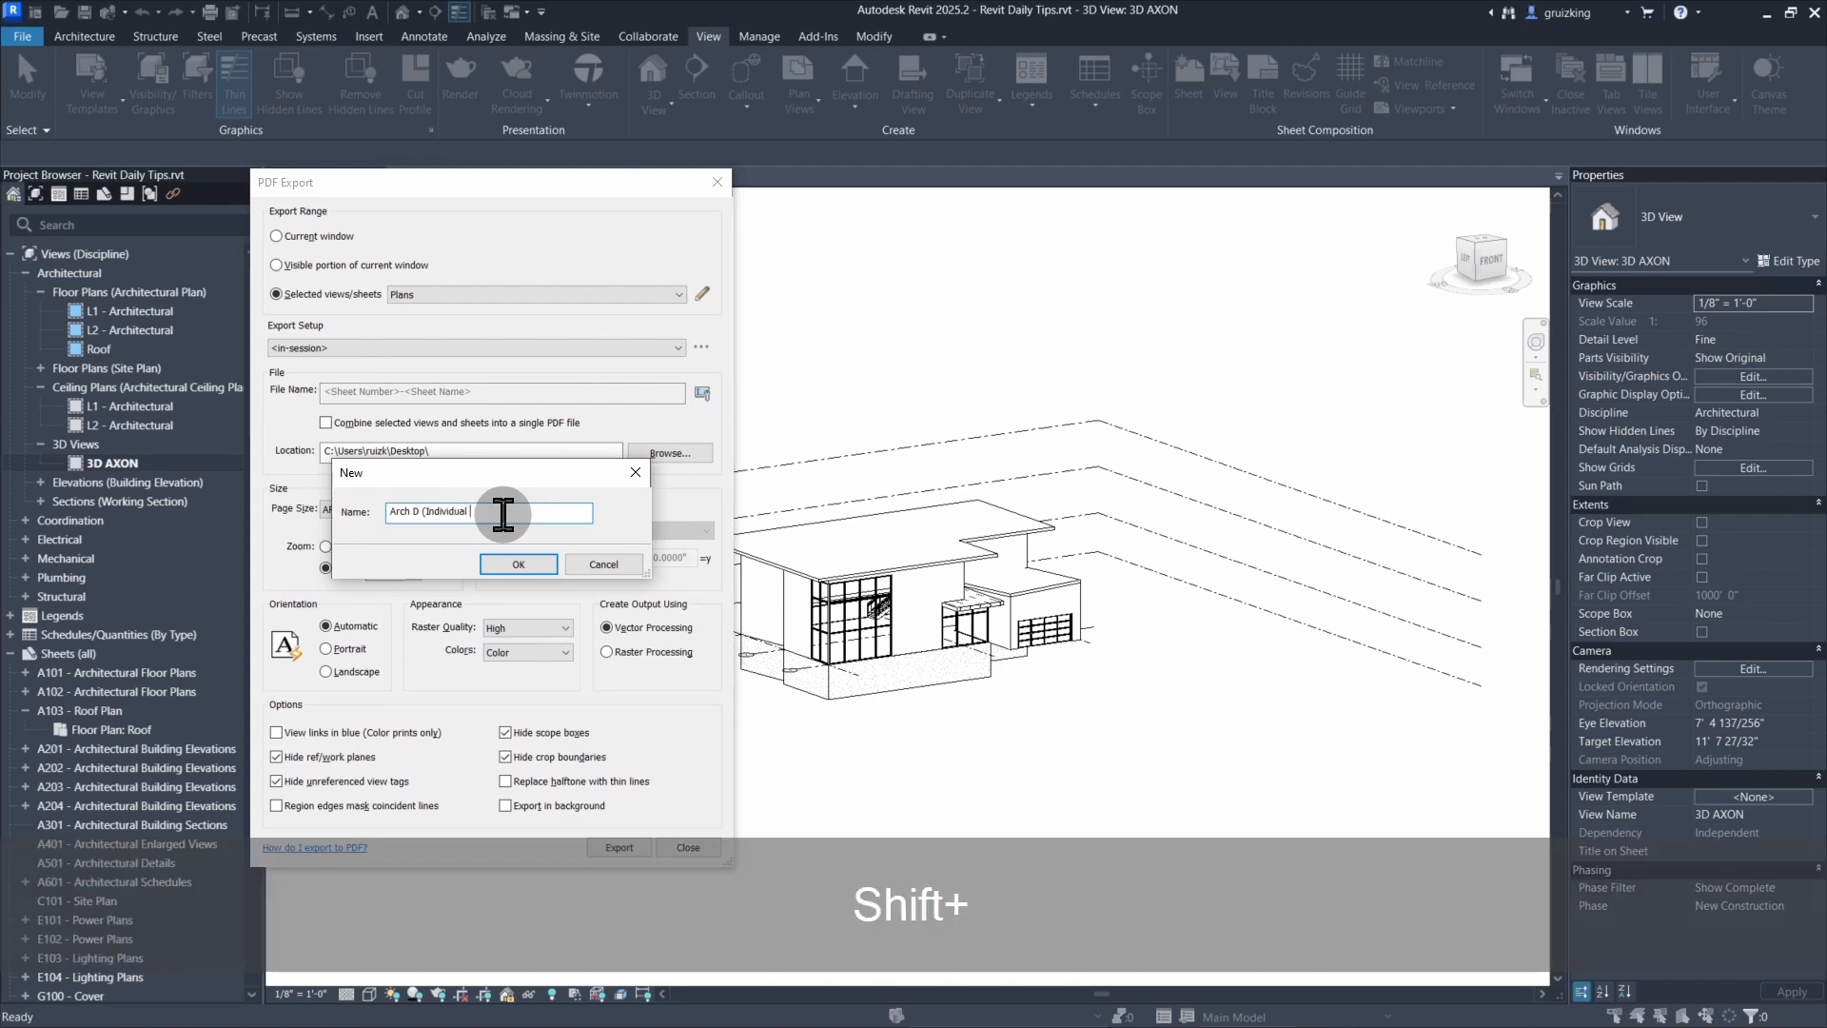
text(Sheets))
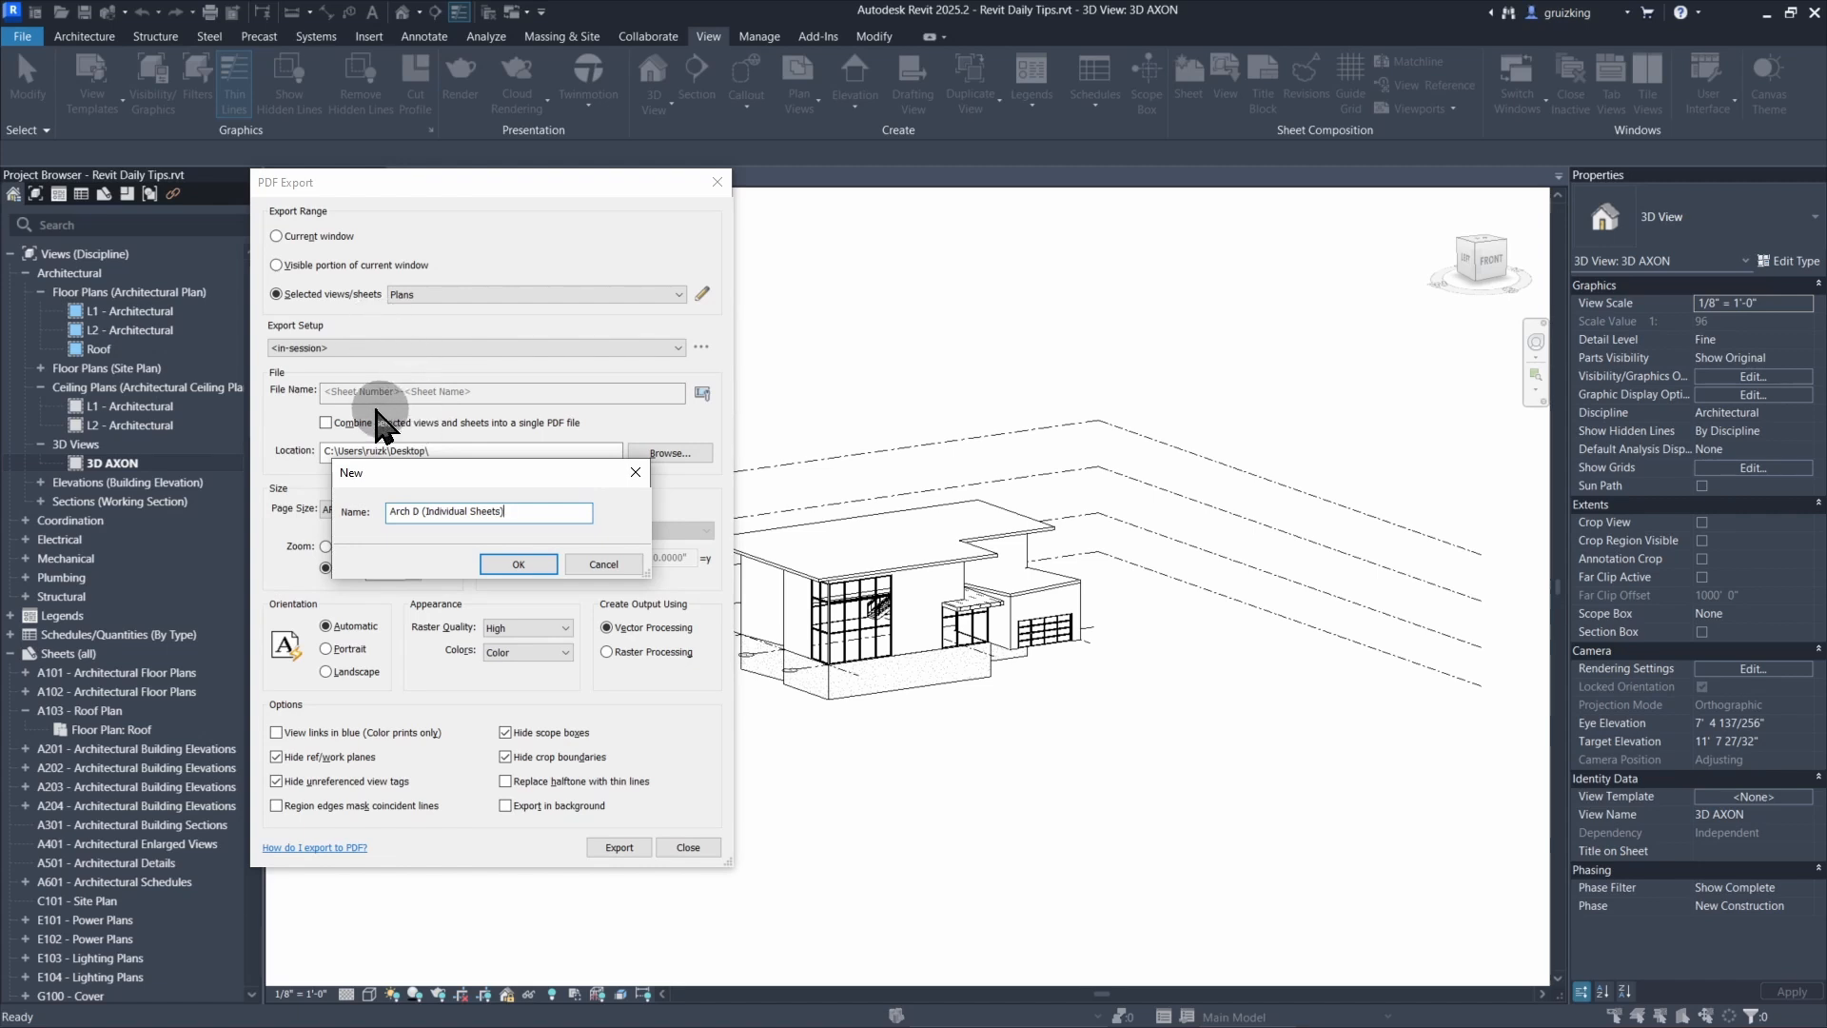
click(520, 565)
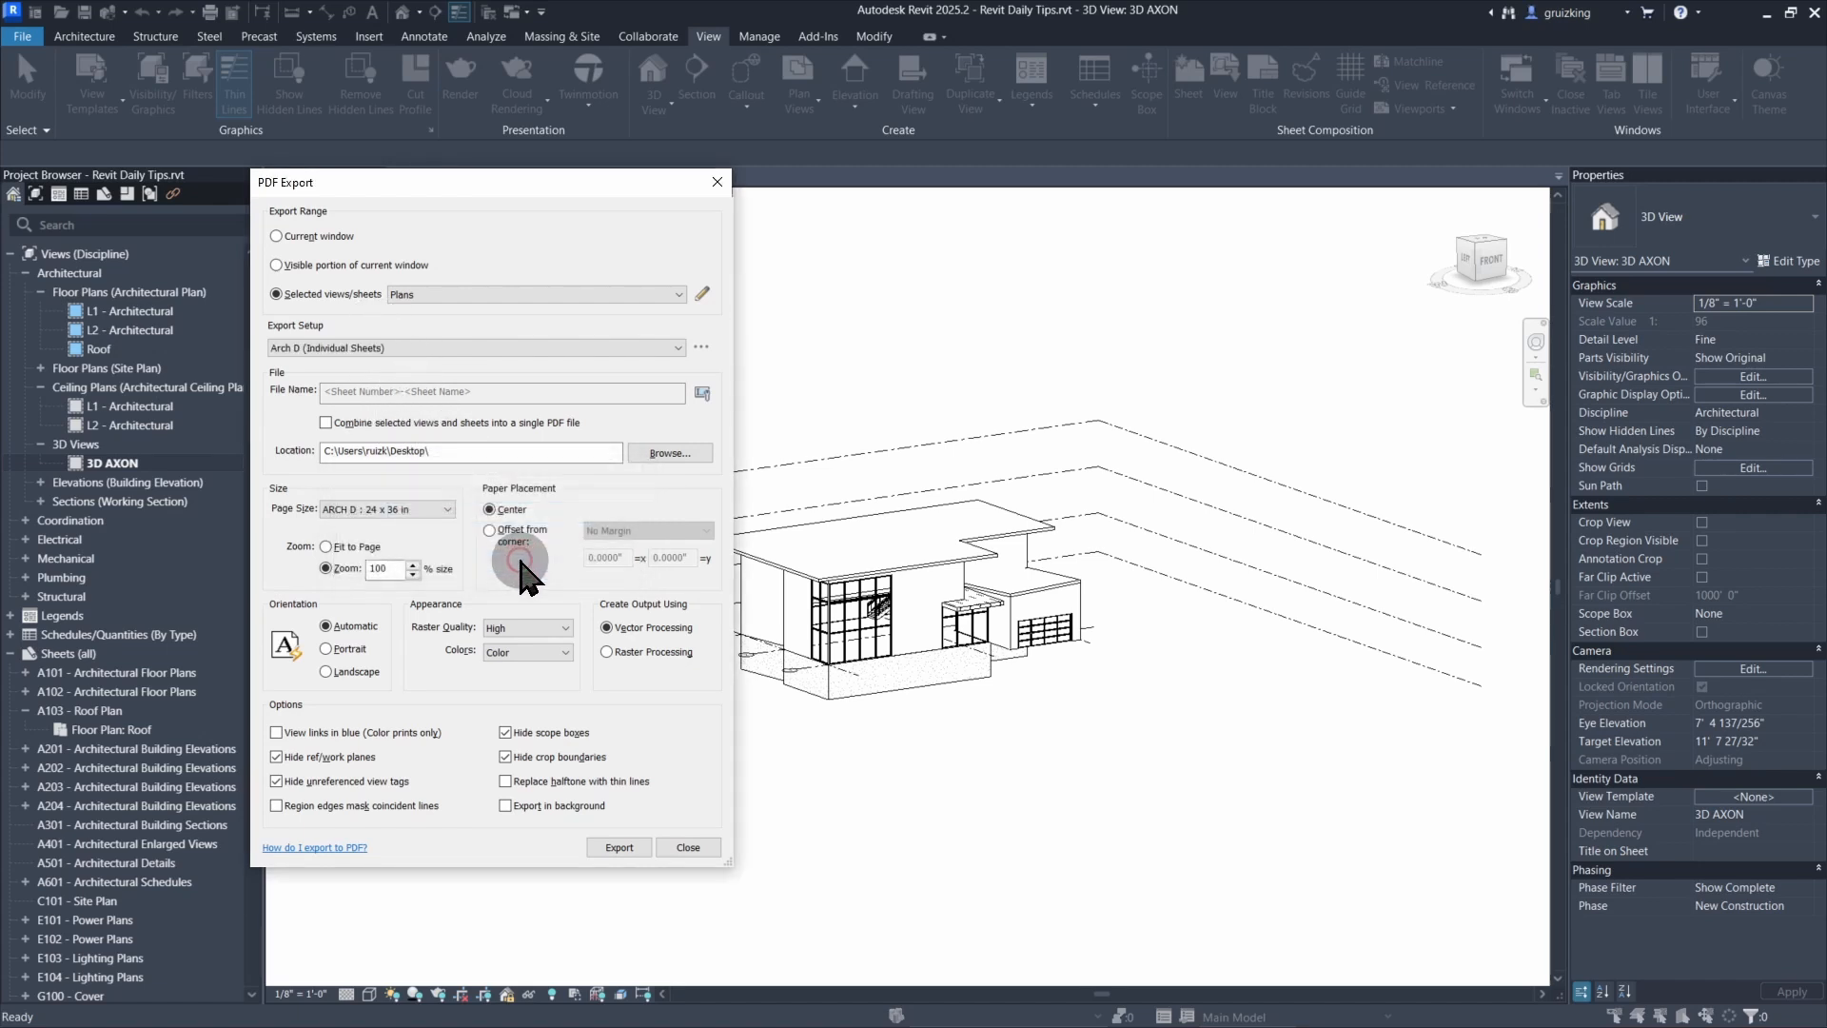
click(637, 849)
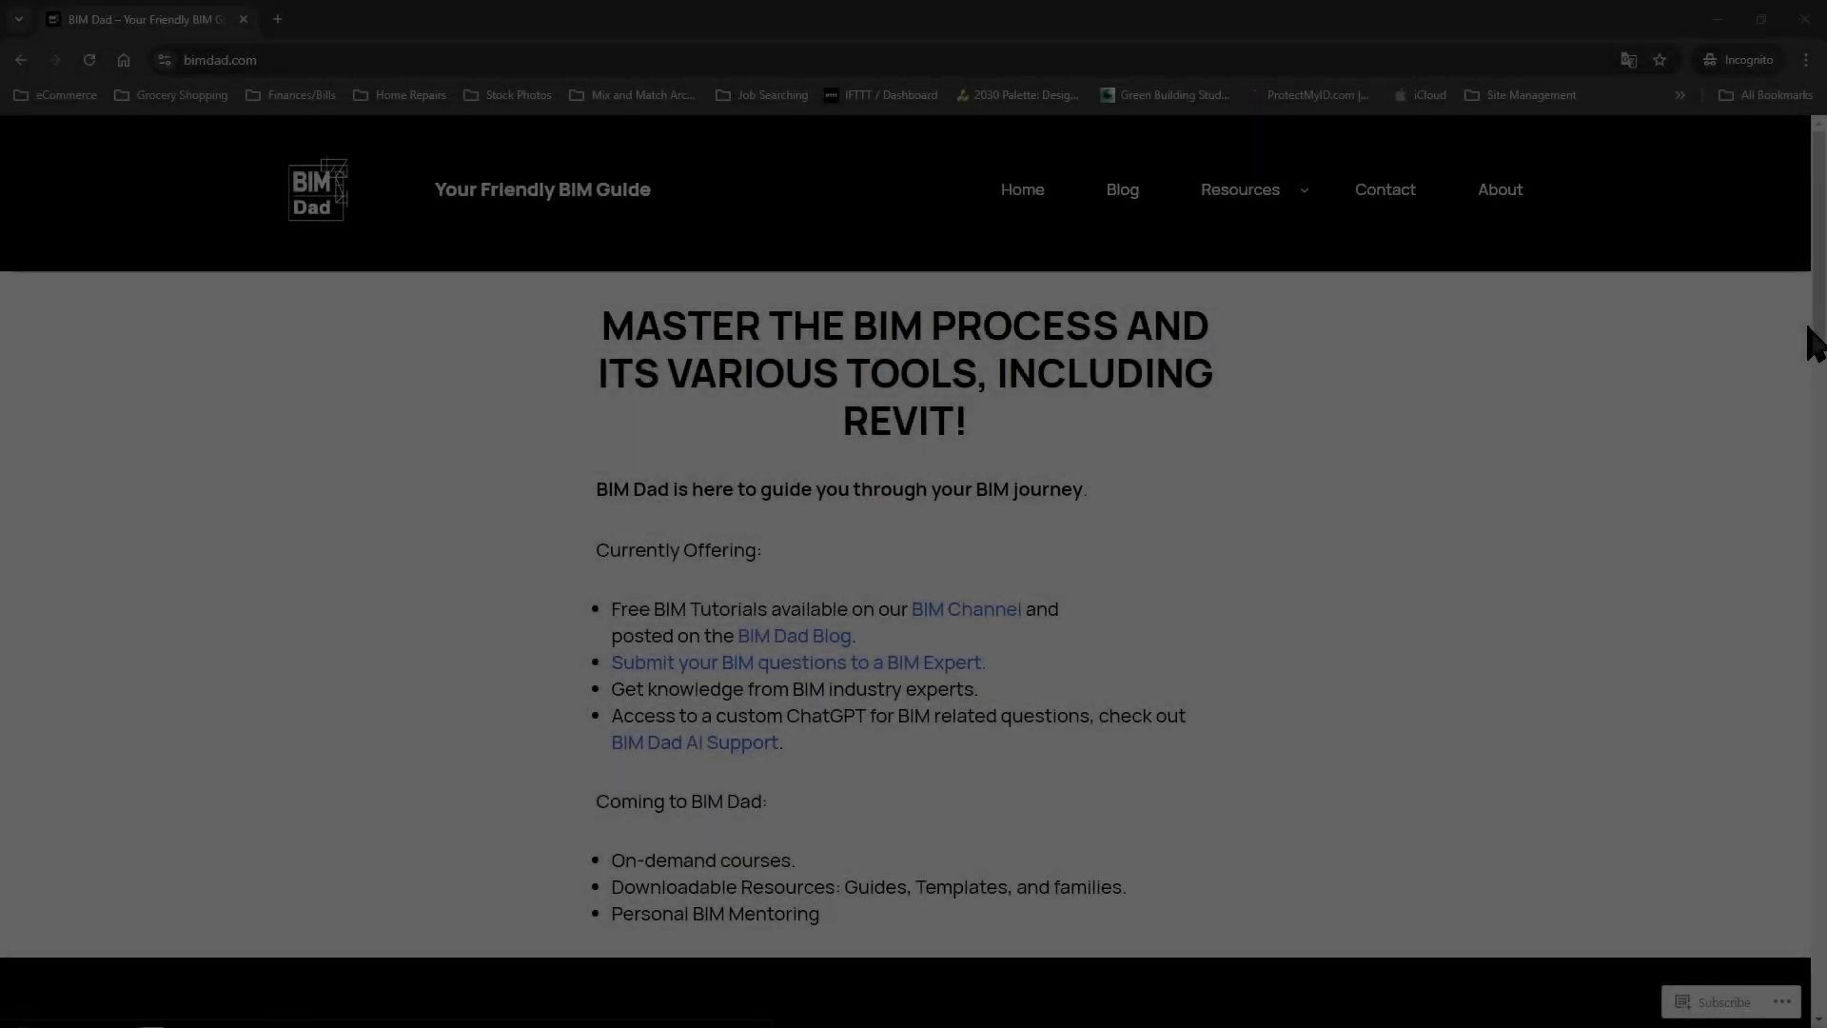
drag(1814, 341, 1713, 1027)
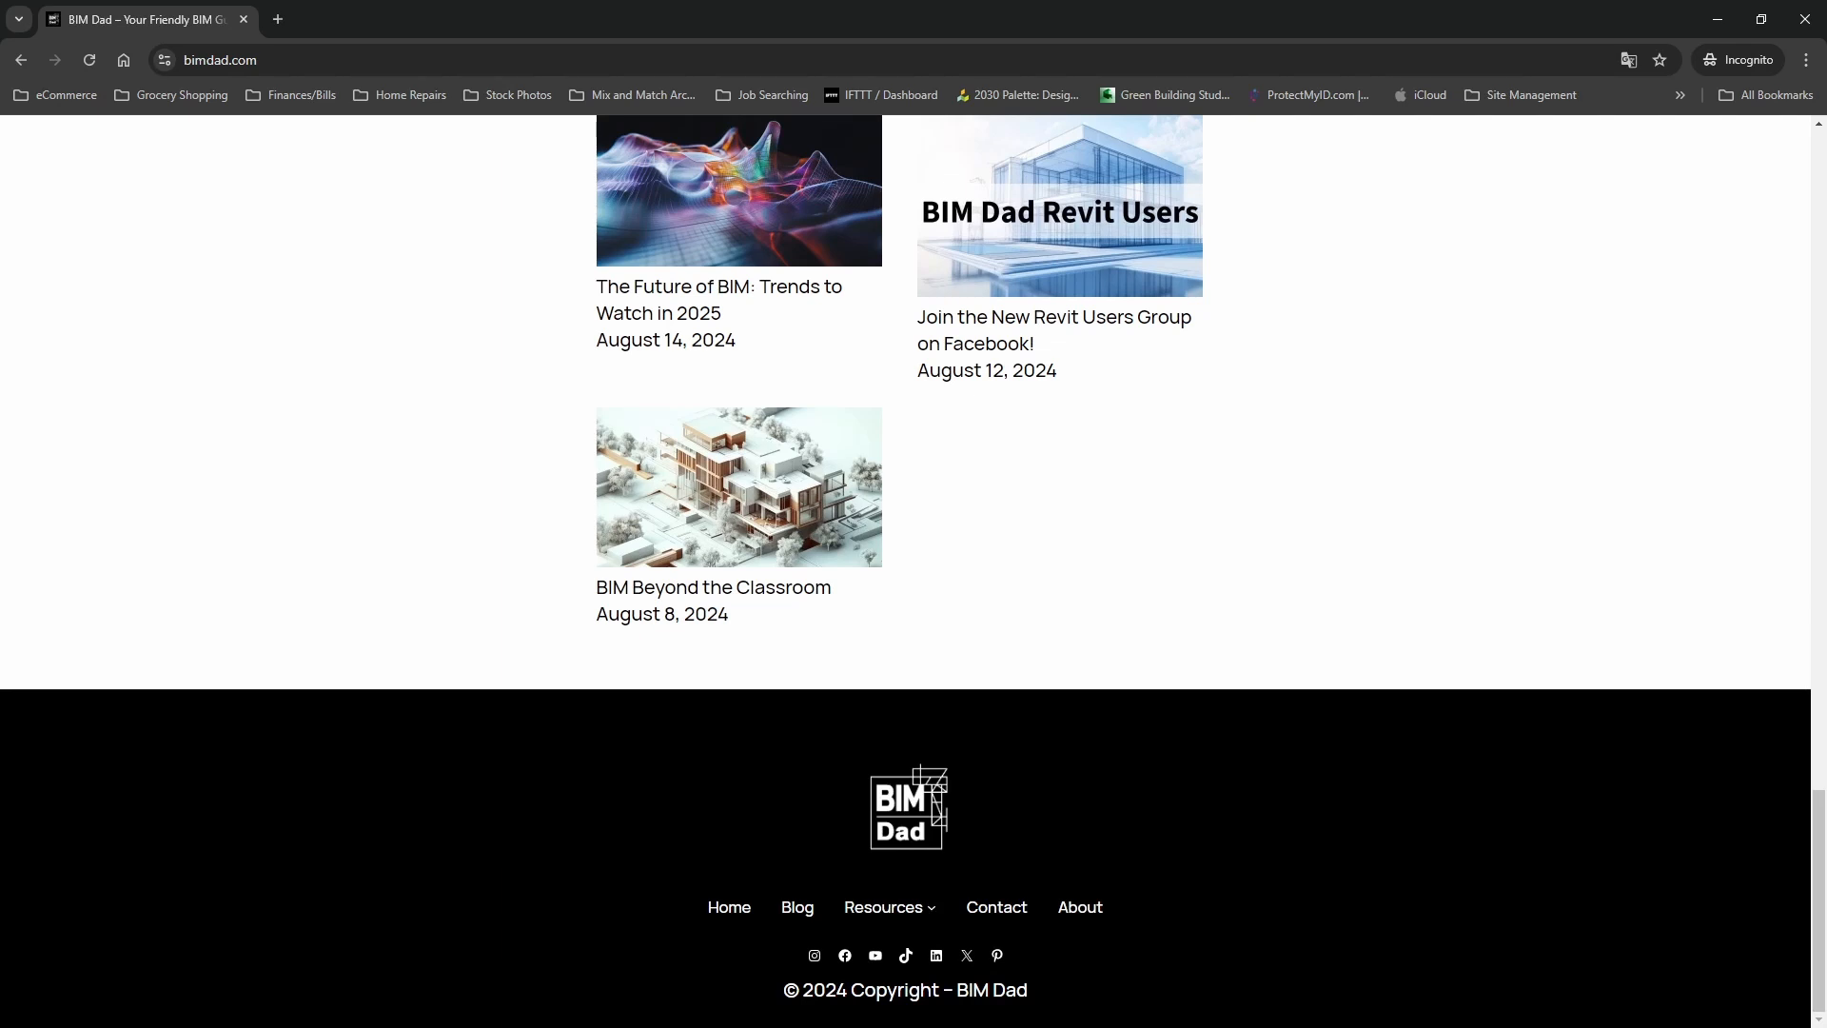